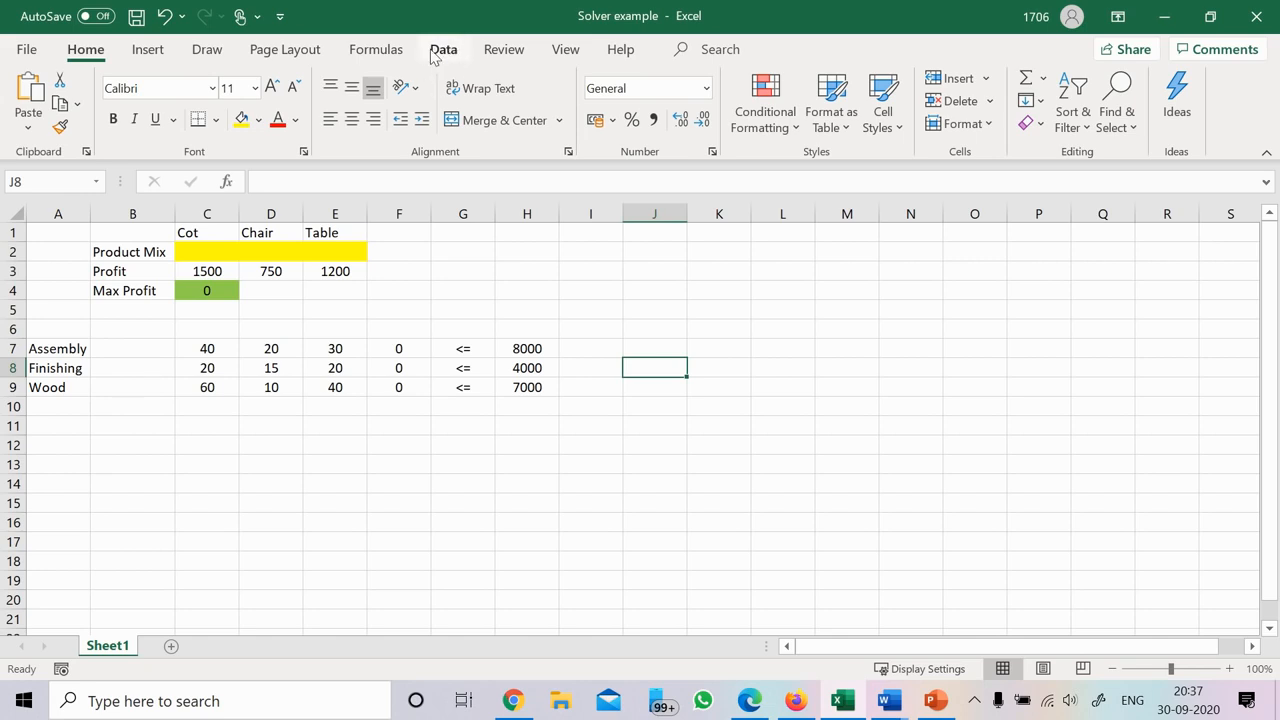
Make sure the Solver Add-in is enabled among the available Excel add-ins
left_click(443, 52)
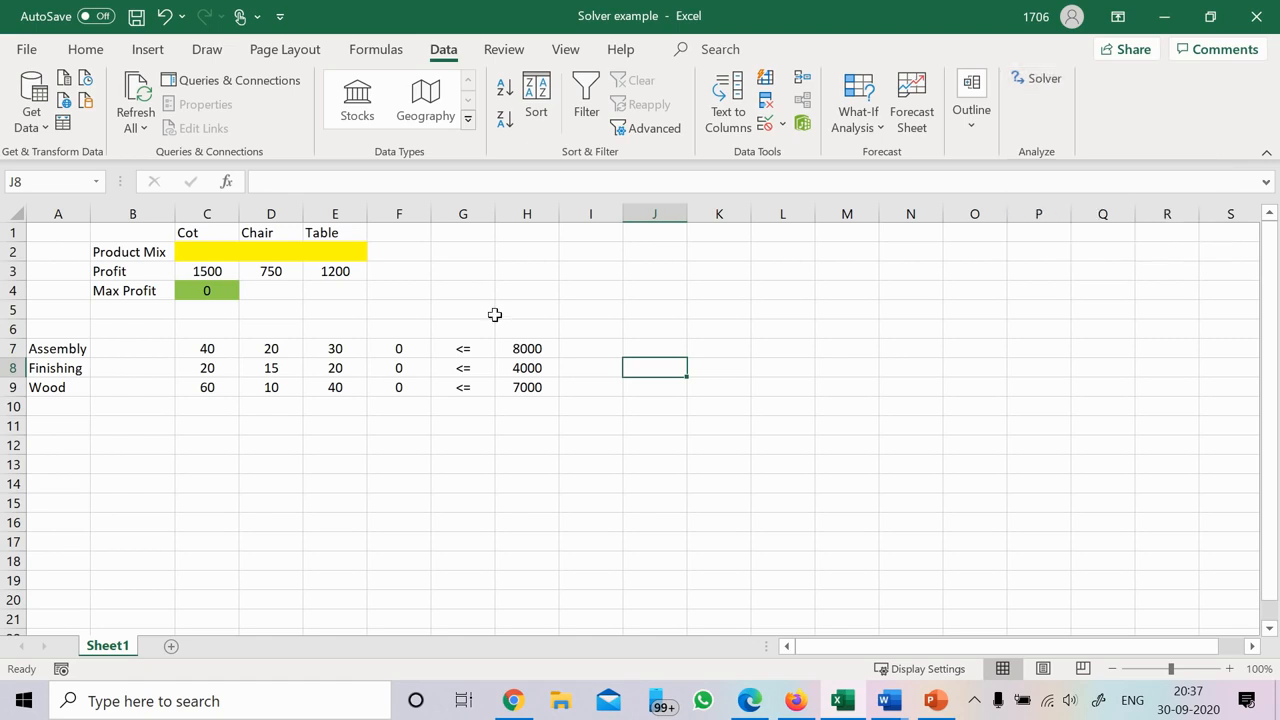
left_click(448, 290)
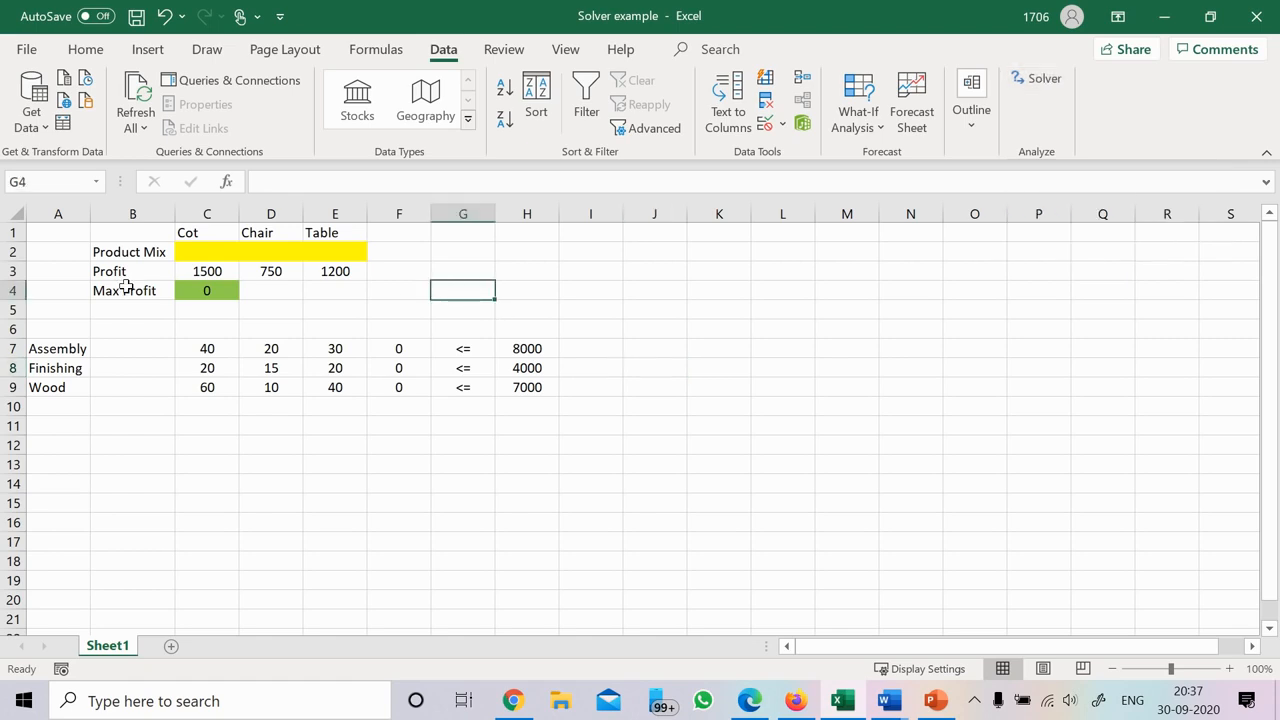
left_click(28, 55)
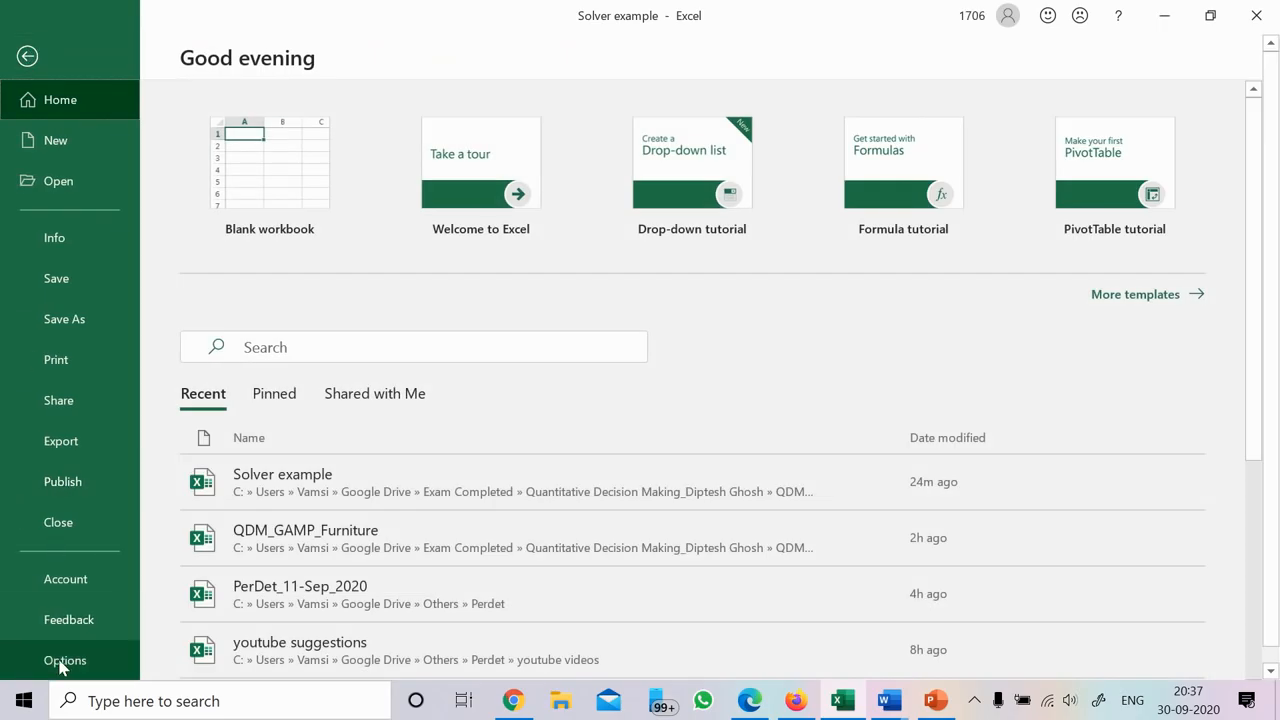
left_click(62, 663)
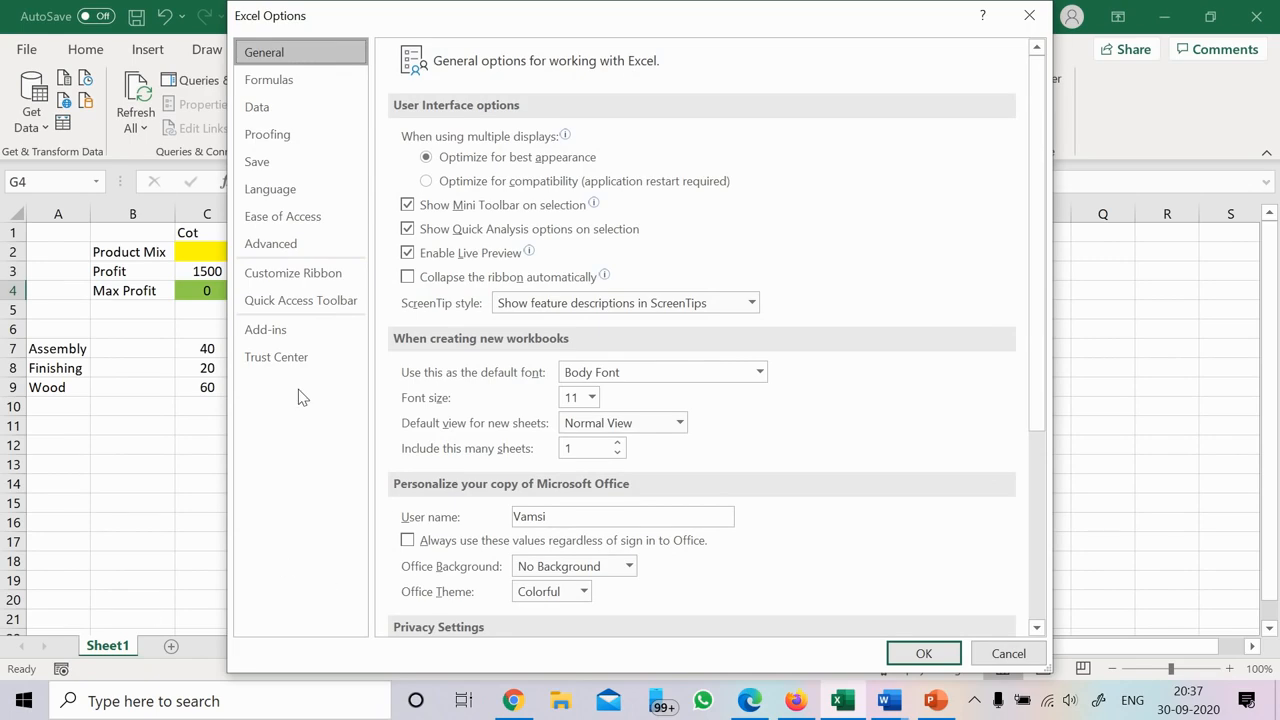
left_click(268, 332)
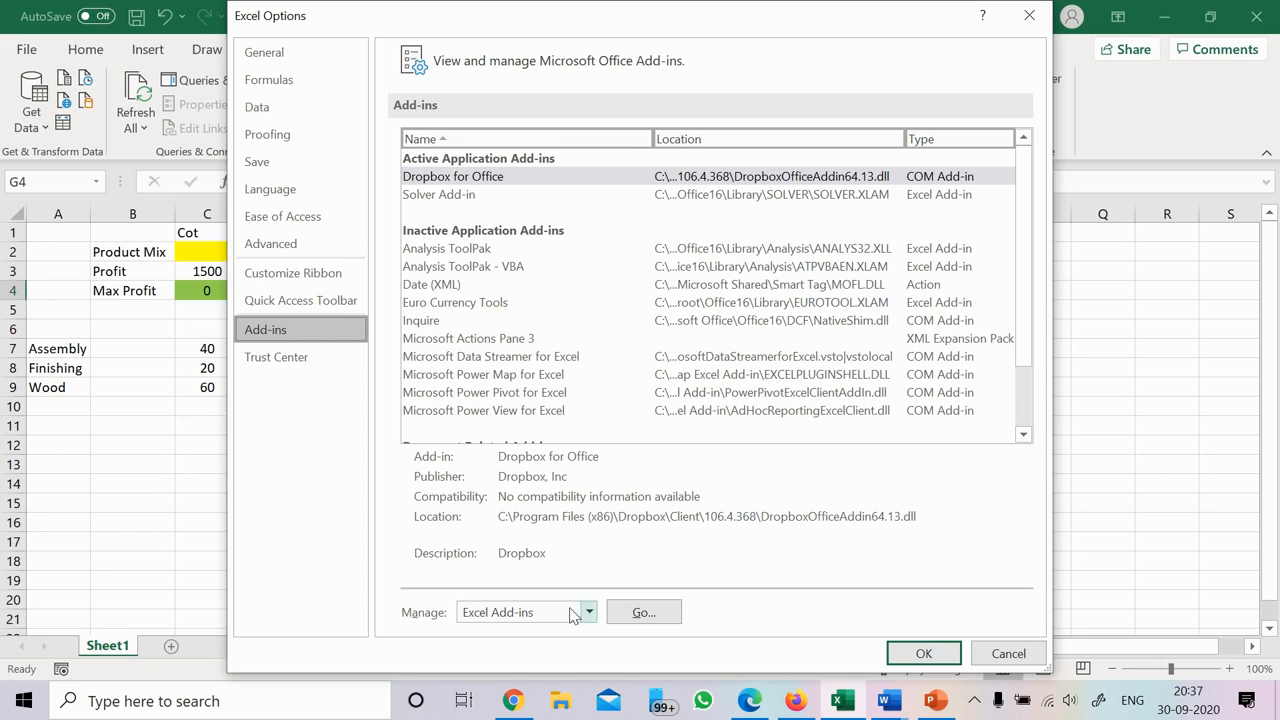
left_click(643, 613)
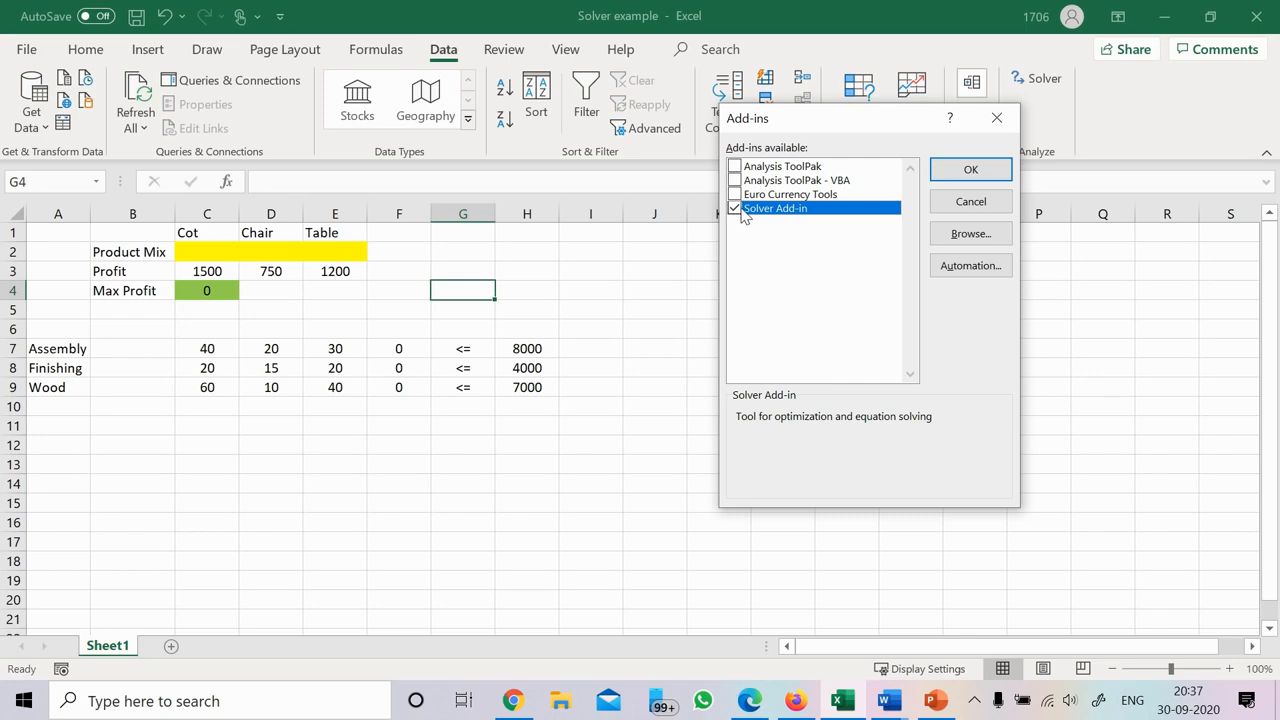
left_click(970, 171)
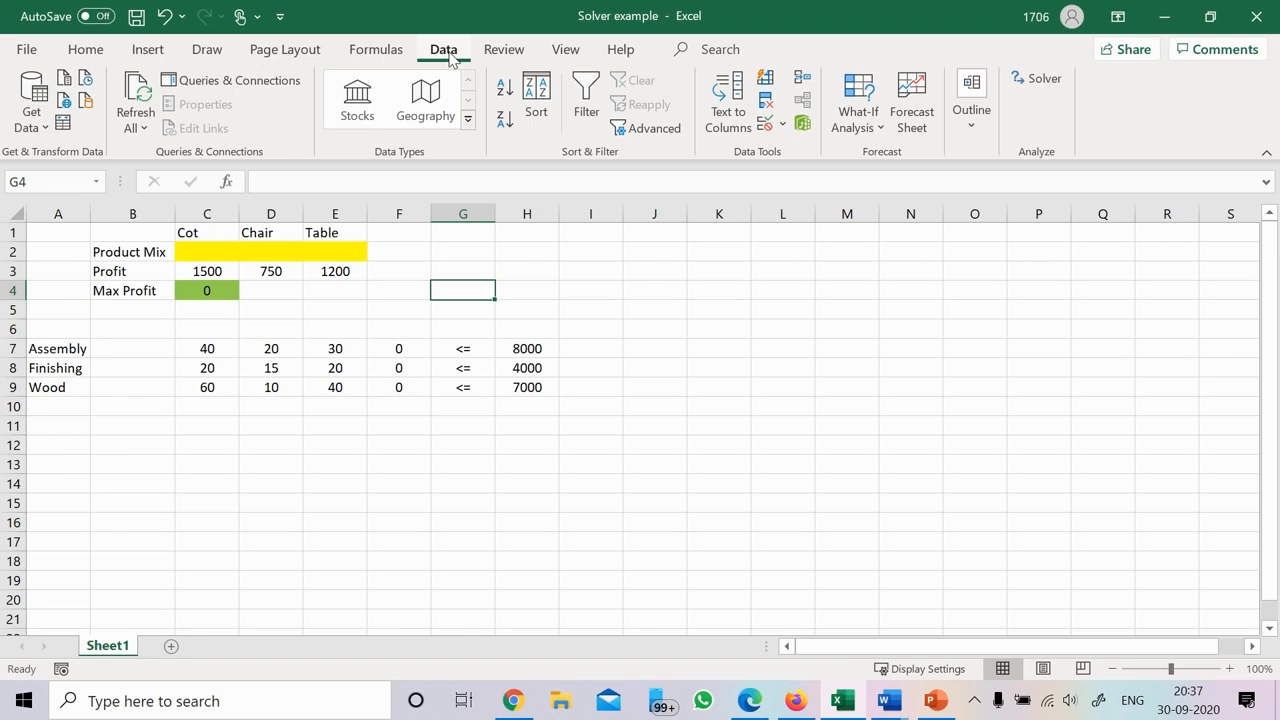
left_click(699, 298)
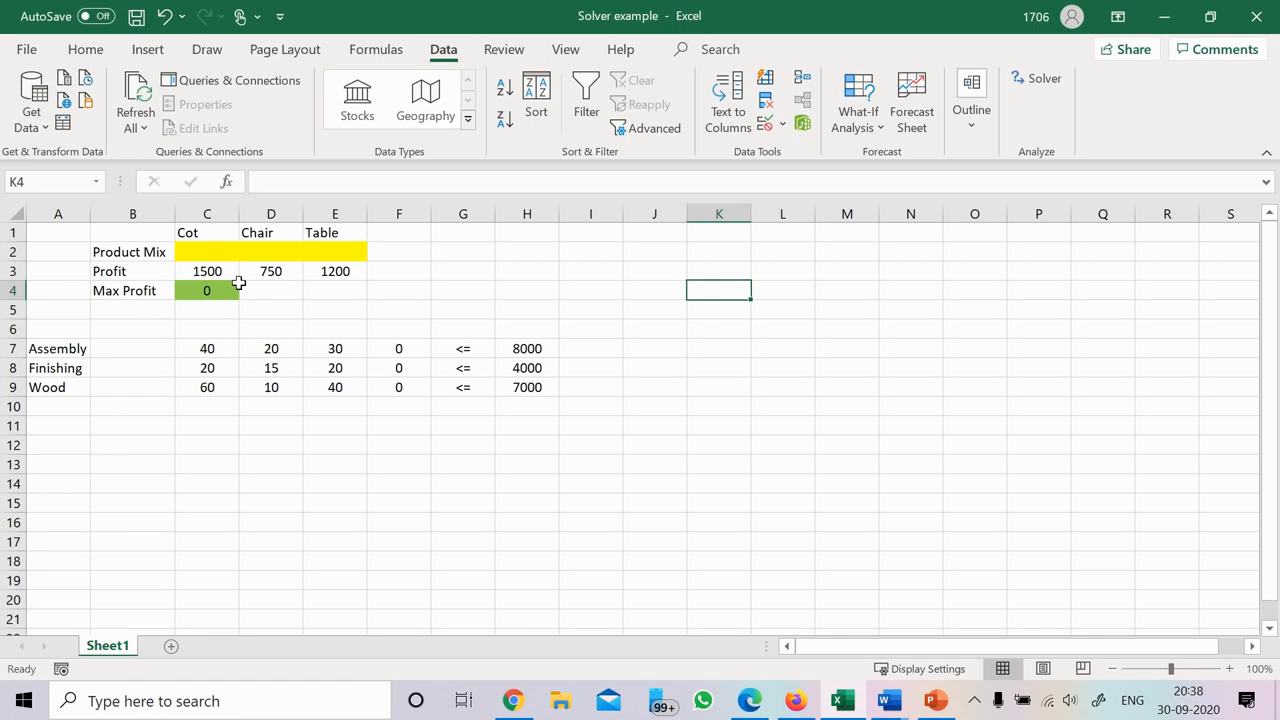
Examine the product headings, profit per product, Product Mix cells and Max Profit formula in rows 1 to 4
left_click(195, 233)
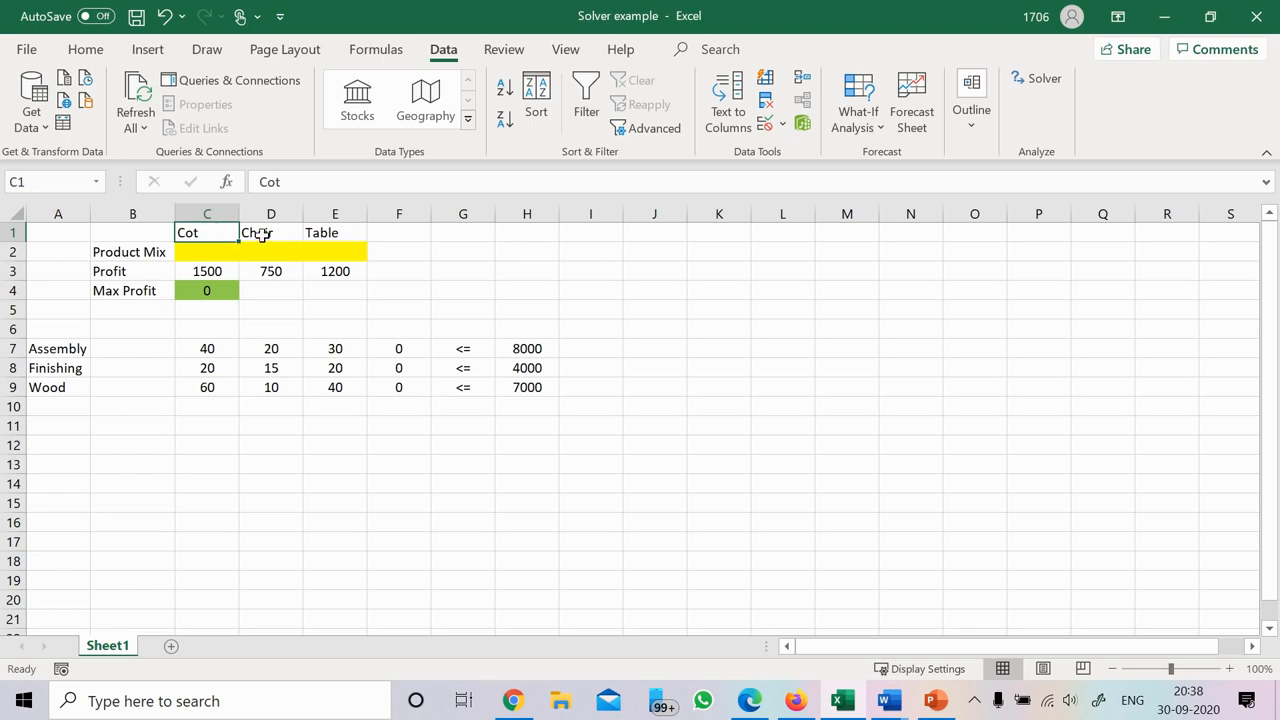
left_click(260, 233)
left_click(316, 232)
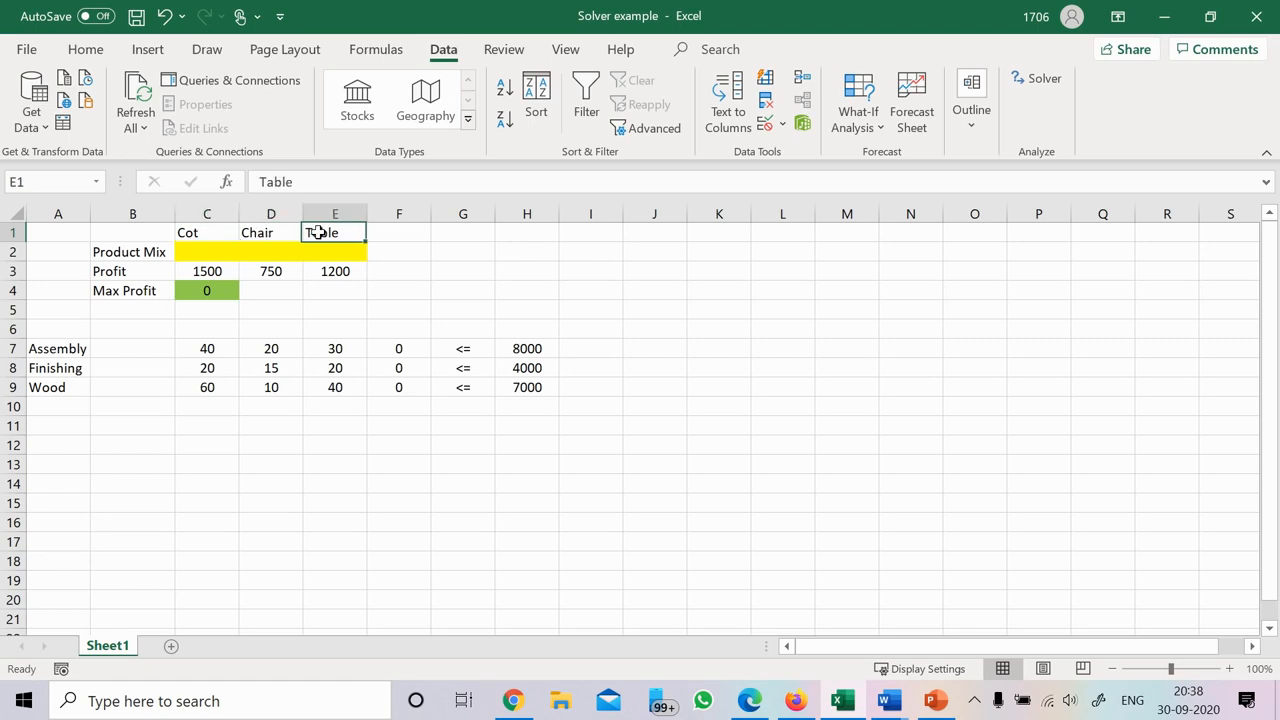
left_click(206, 272)
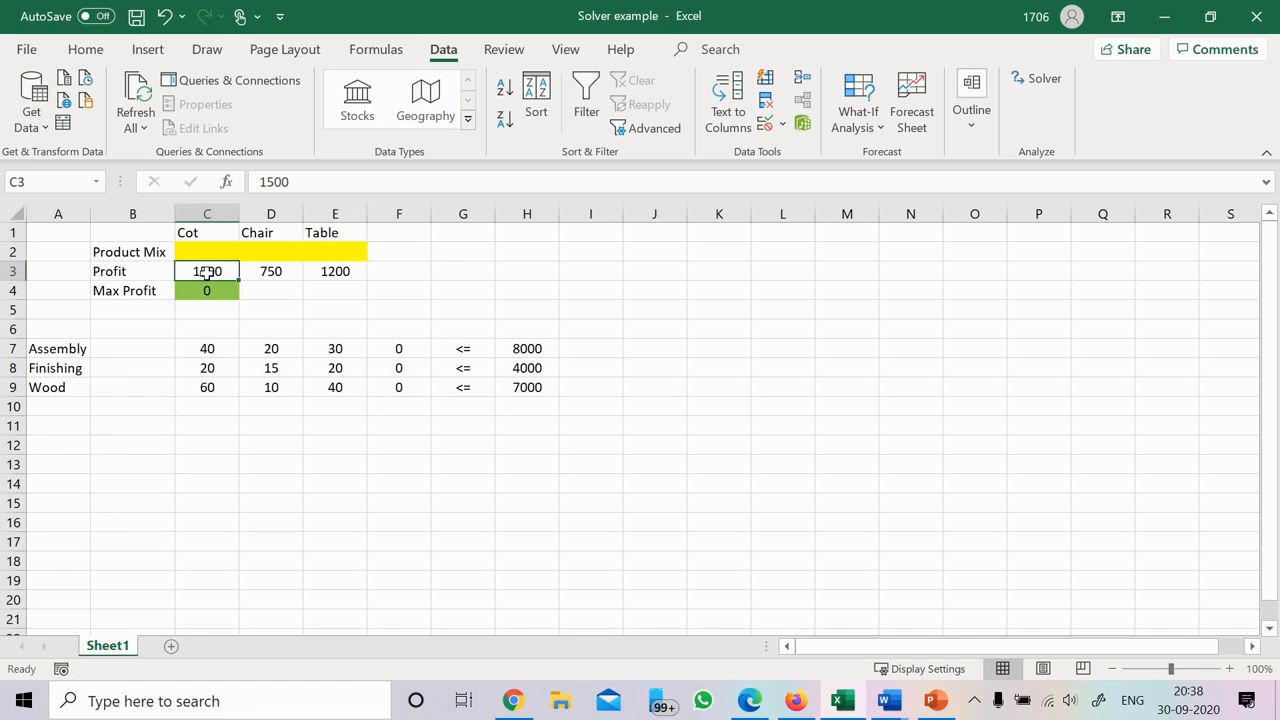
left_click(271, 272)
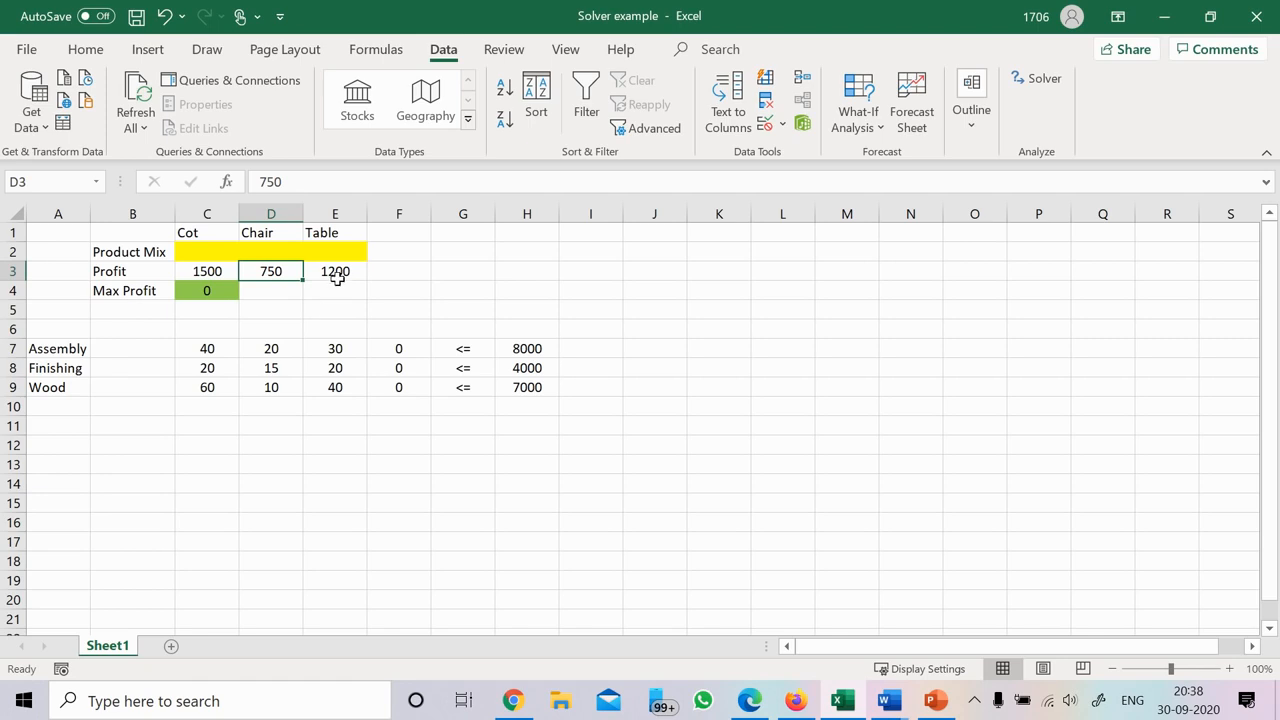
left_click(337, 272)
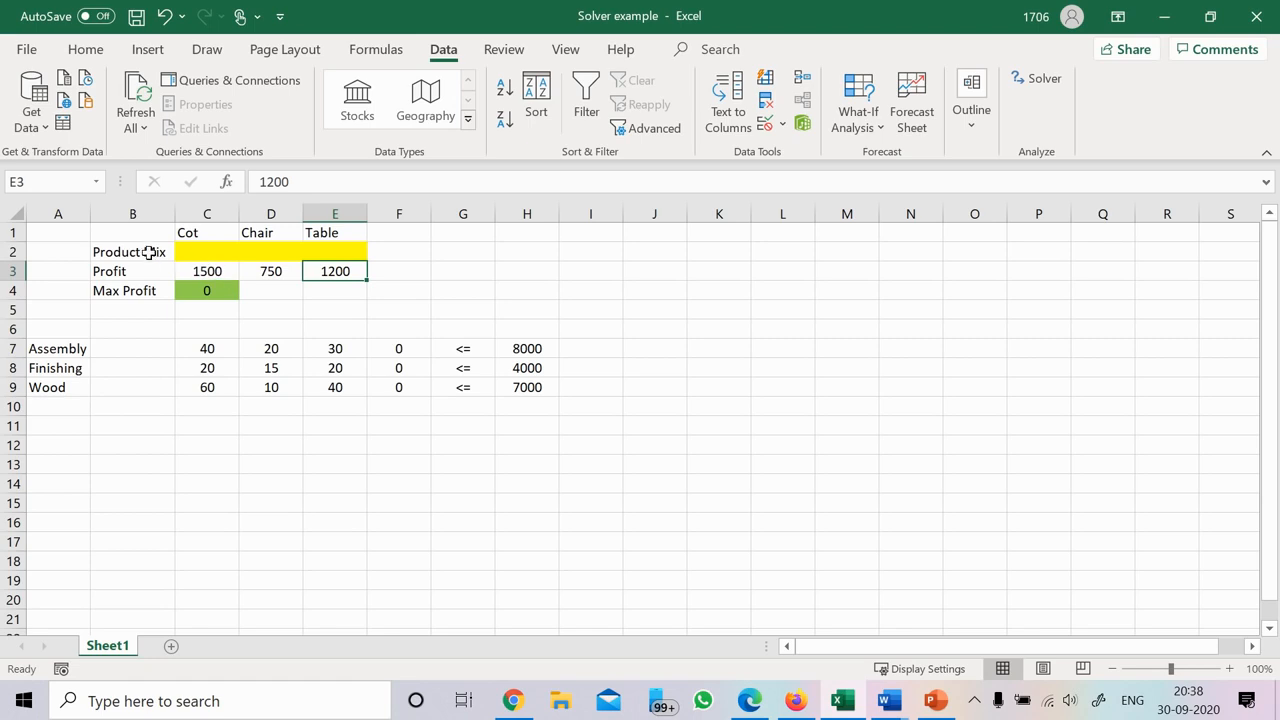
left_click_drag(146, 251, 345, 255)
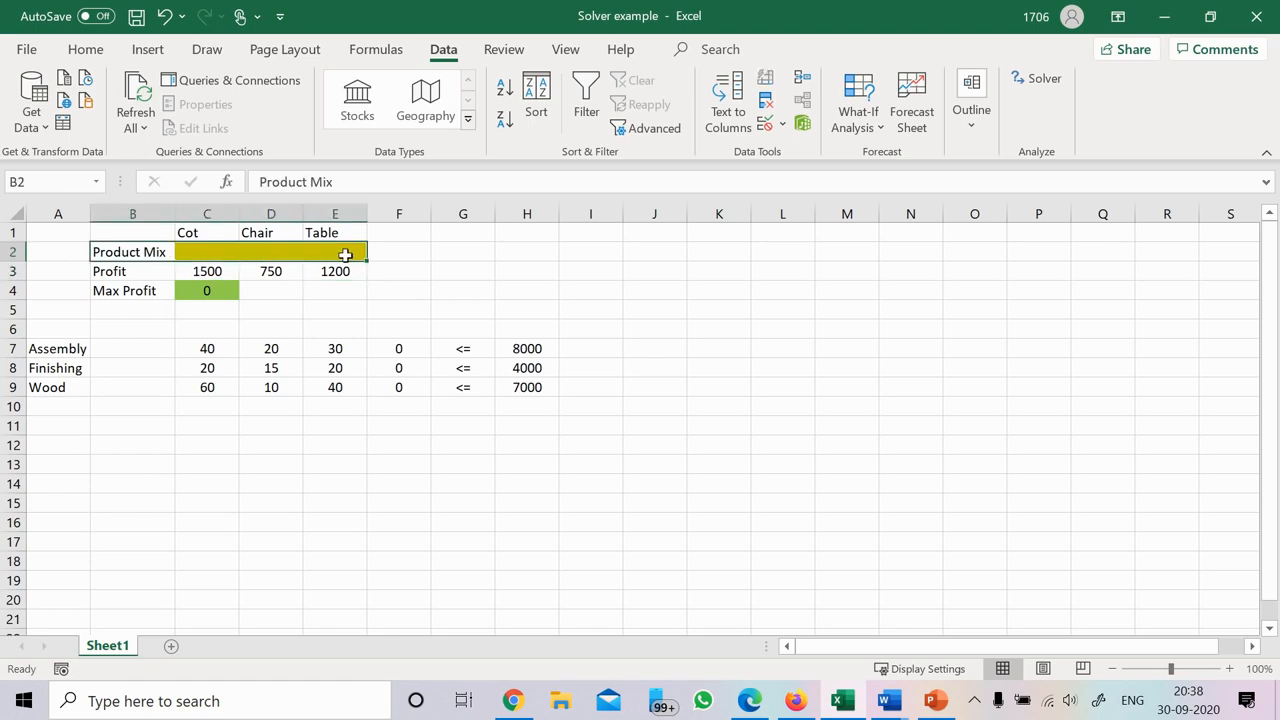
left_click(217, 251)
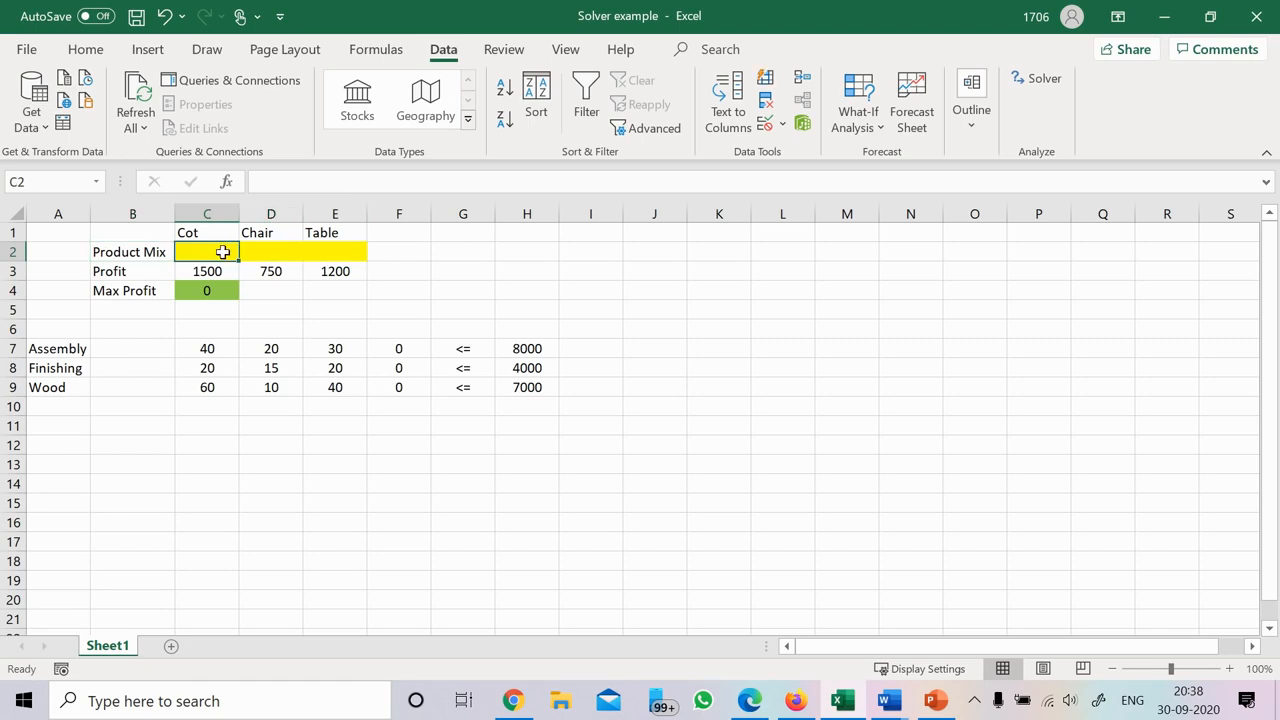
left_click(271, 254)
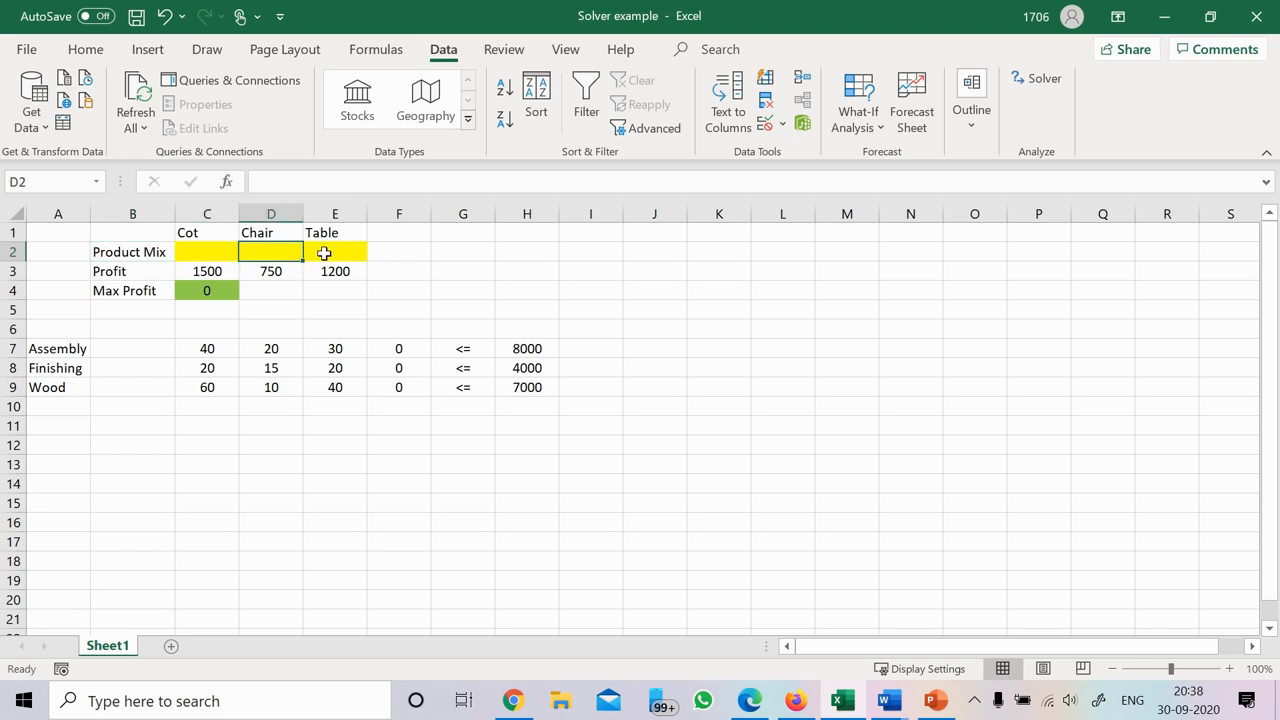
left_click(324, 254)
left_click(214, 290)
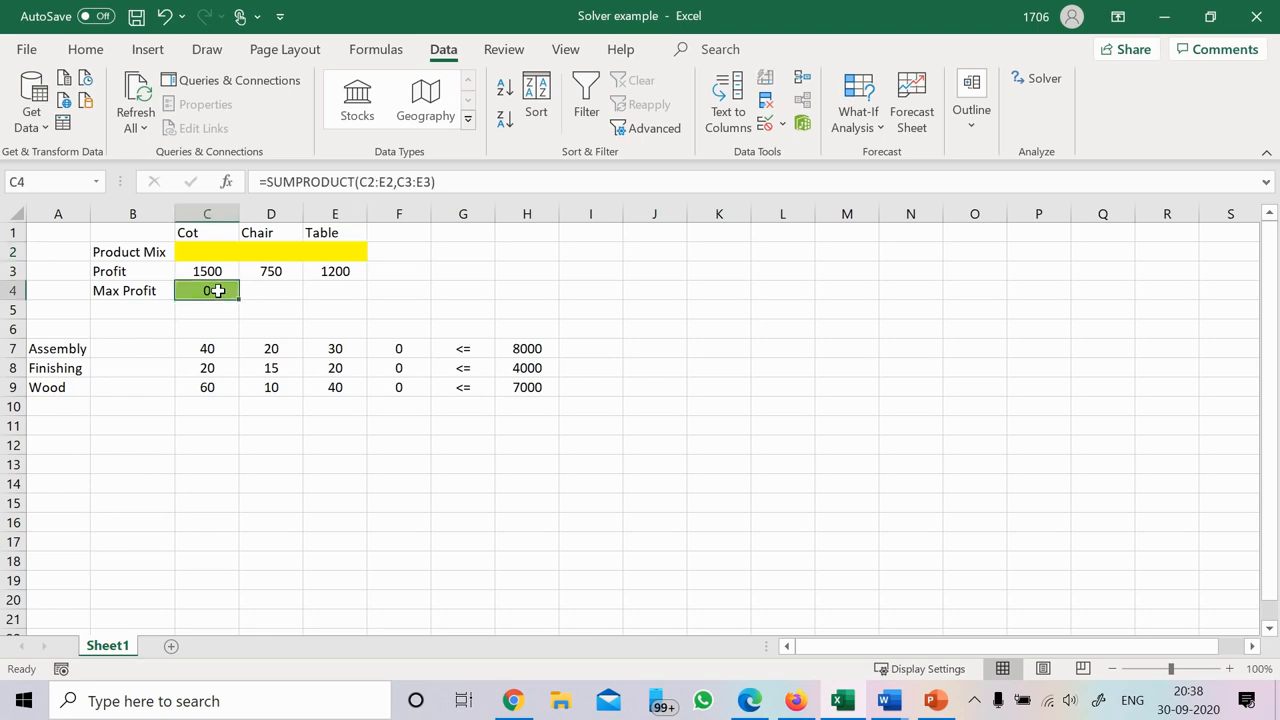
left_click_drag(134, 290, 188, 291)
left_click(210, 290)
Review the Assembly, Finishing and Wood constraint labels, the Max Profit objective cell and the Product Mix decision cells
left_click_drag(62, 348, 62, 380)
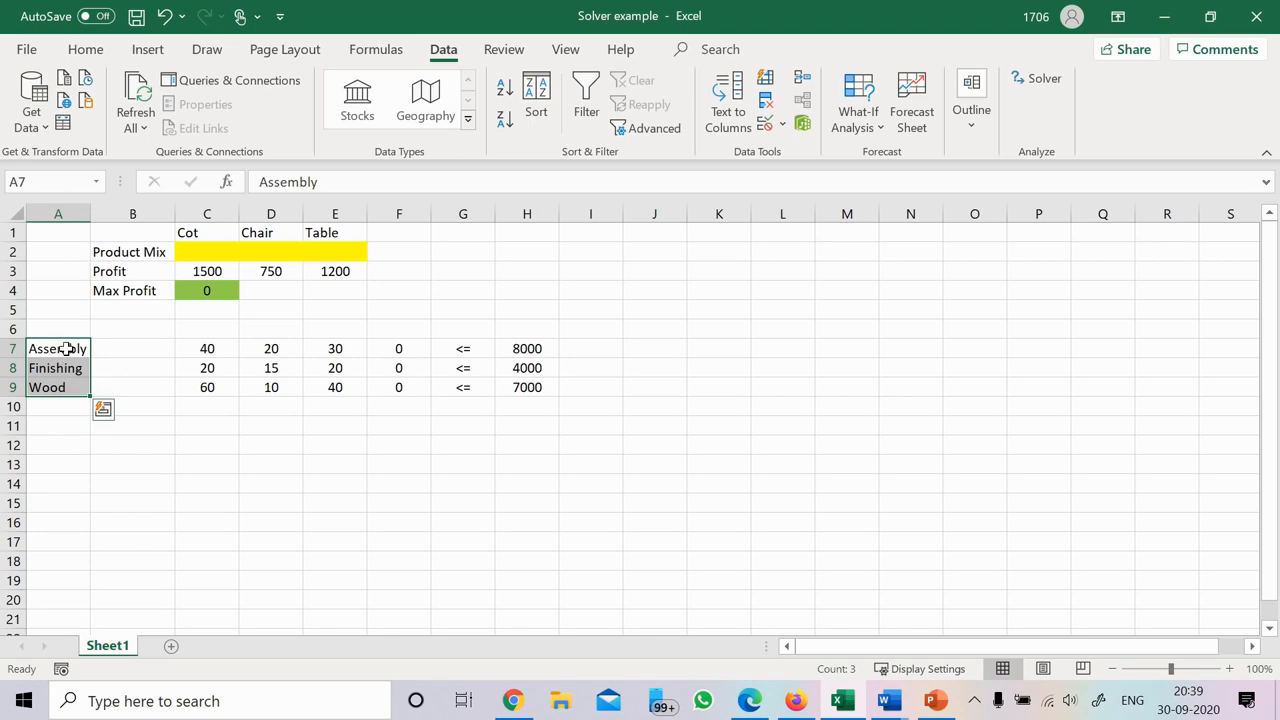
left_click(66, 349)
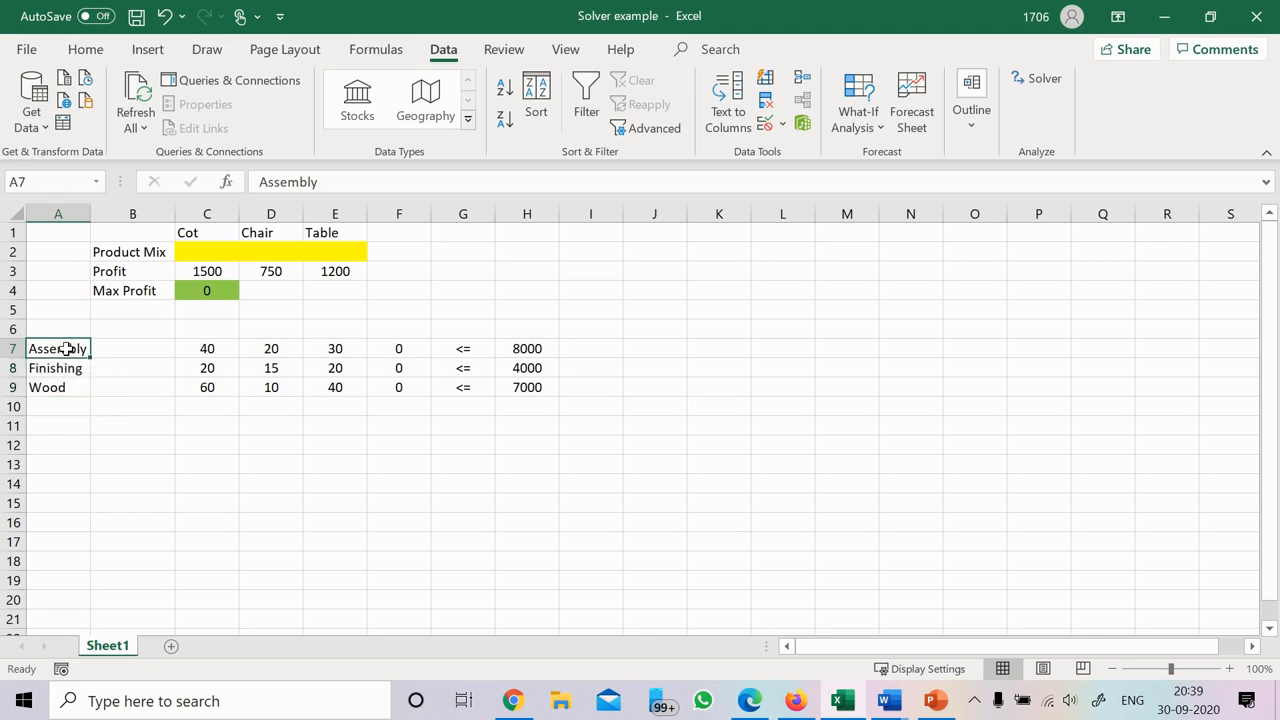
left_click(65, 369)
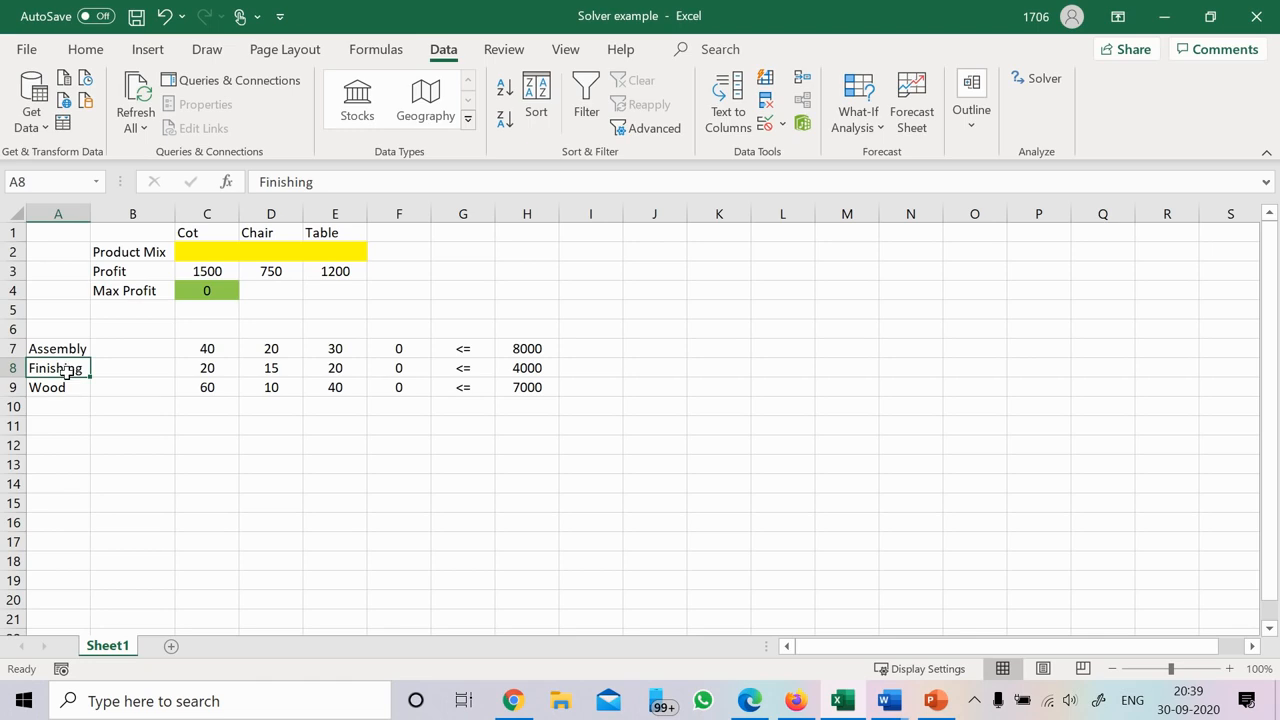
left_click(60, 388)
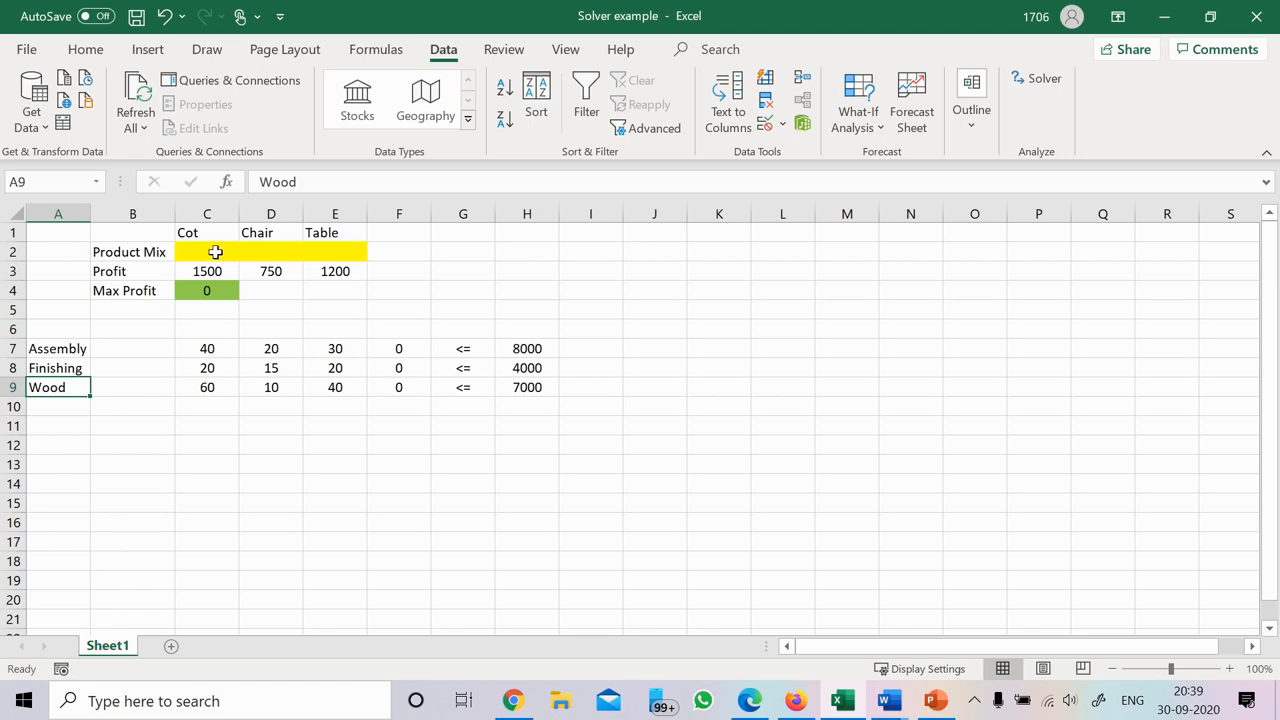
left_click(208, 290)
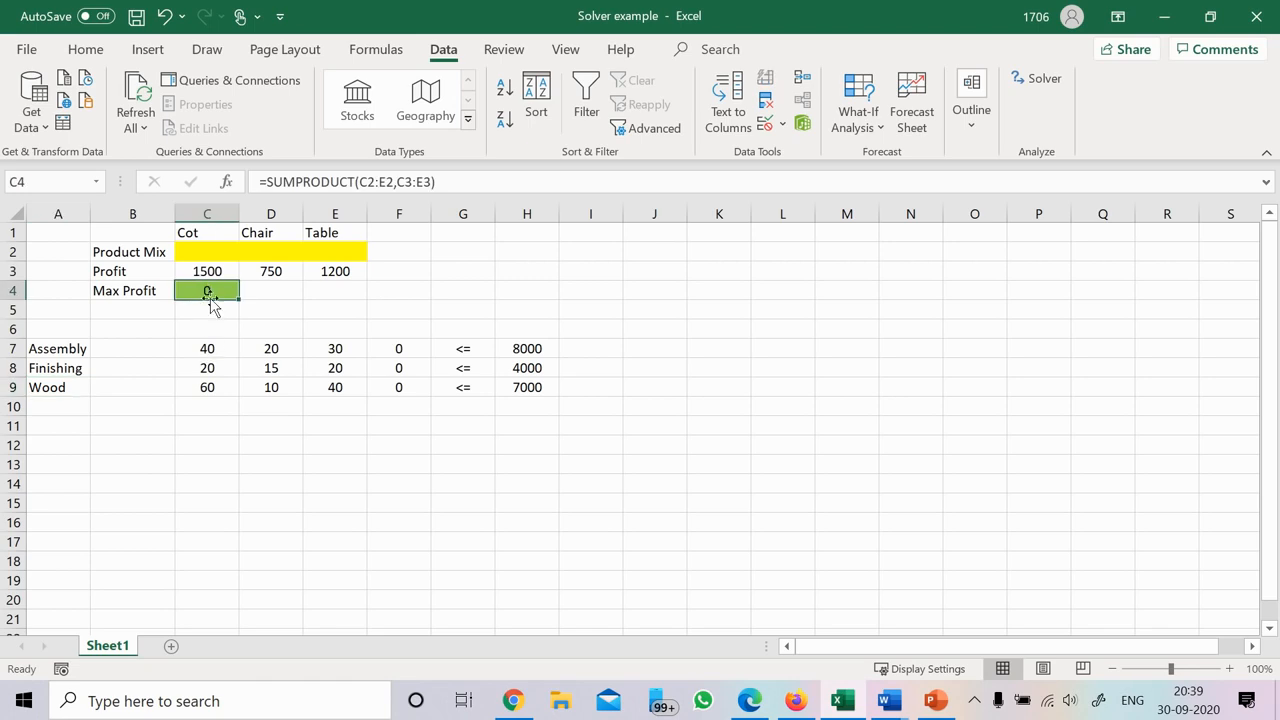
left_click(208, 251)
left_click_drag(208, 251, 332, 245)
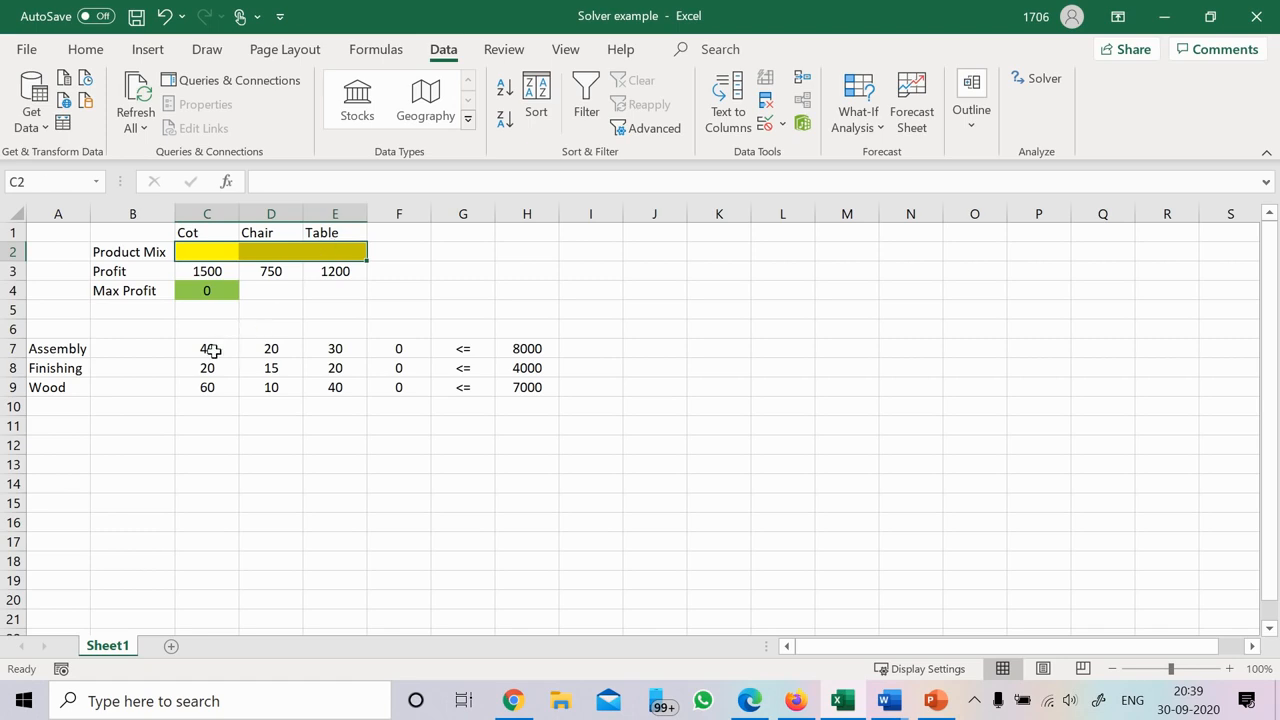
Examine the assembly, finishing and wood requirements per cot, chair and table in C7:E9
left_click_drag(213, 350, 337, 386)
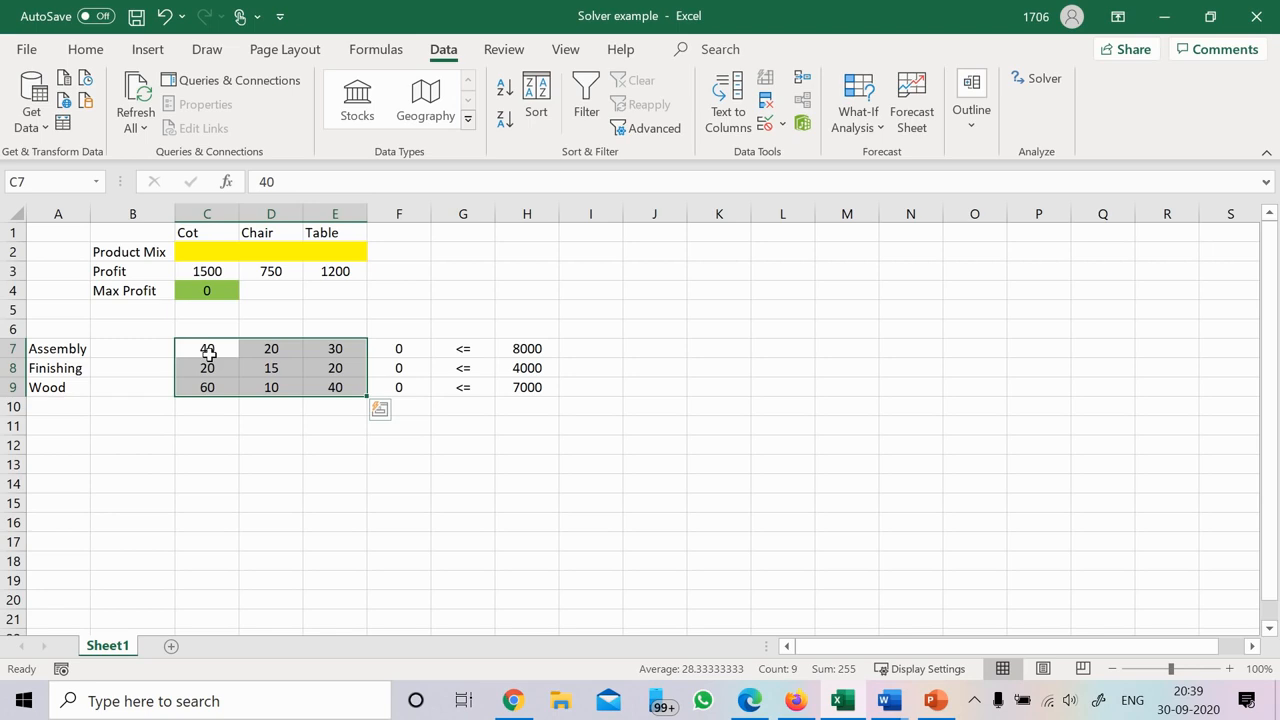
left_click(212, 233)
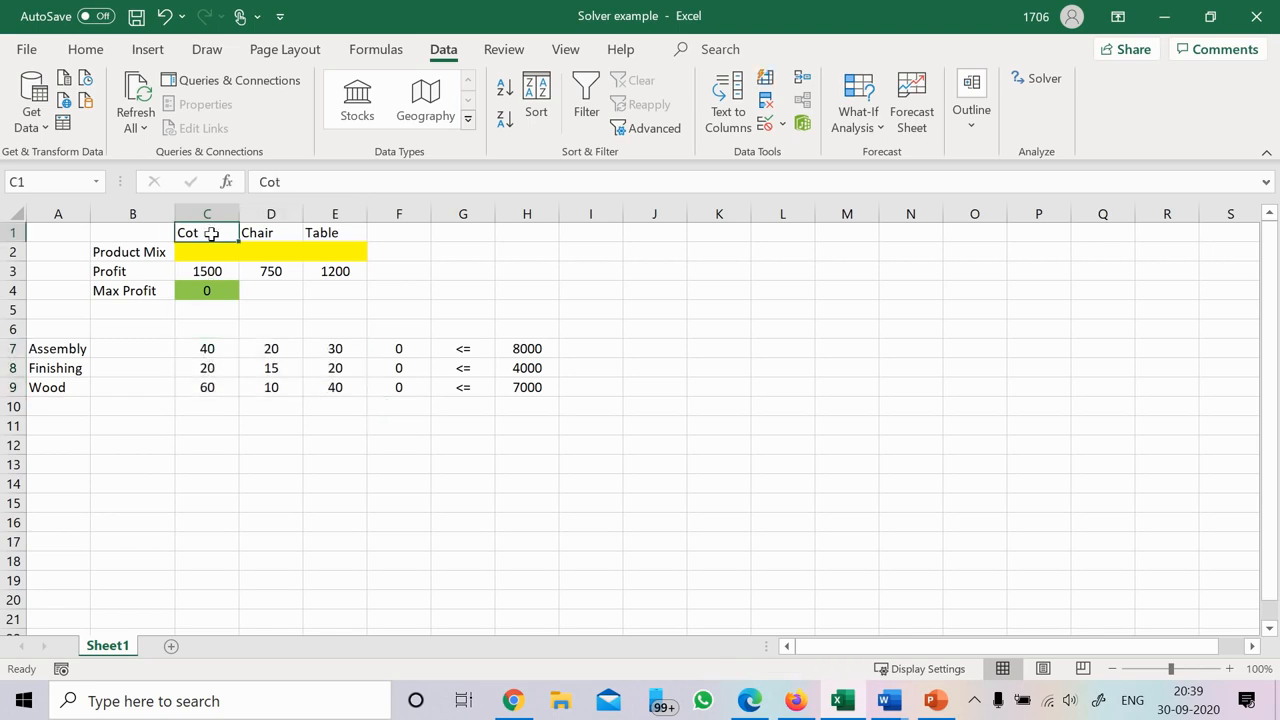
left_click(209, 349)
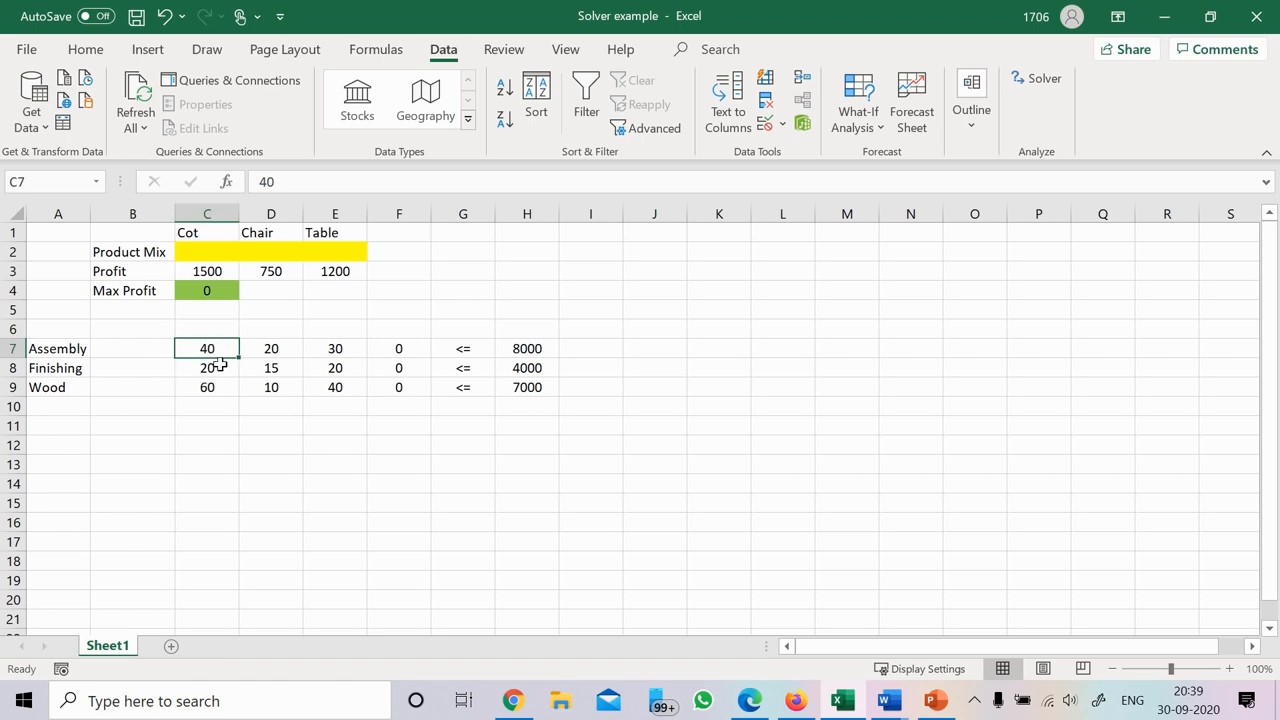
left_click(218, 368)
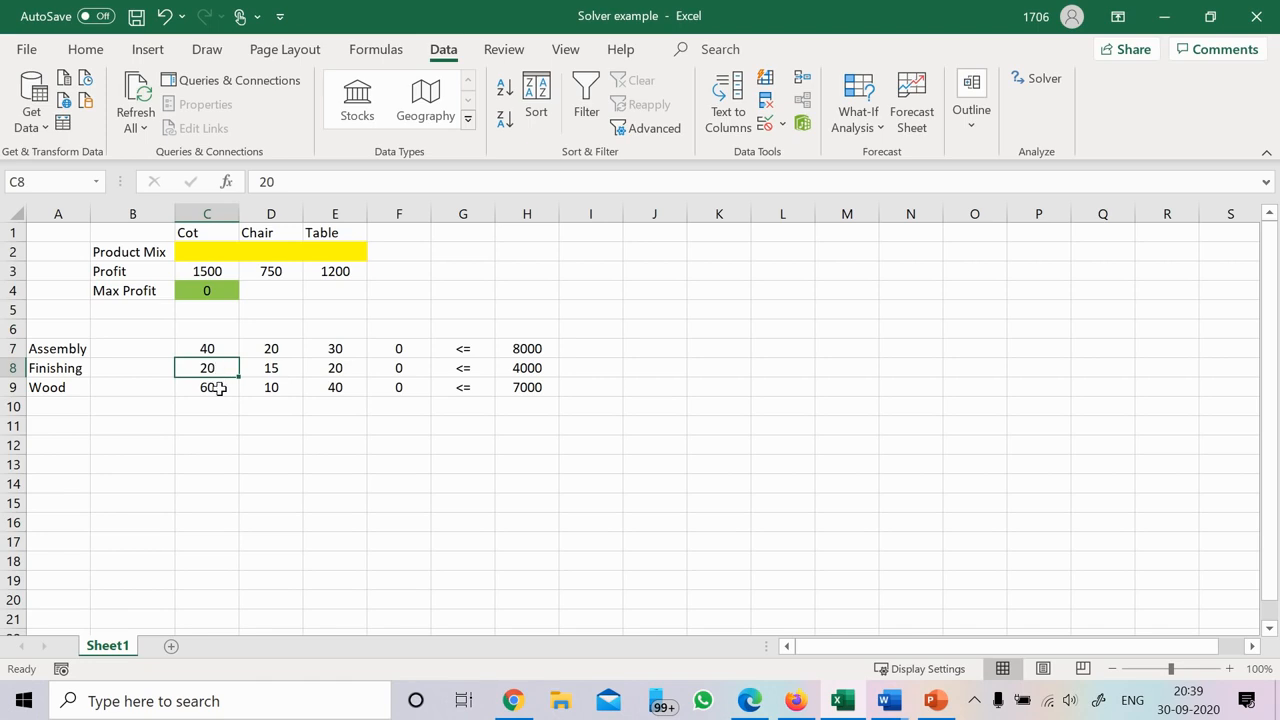
left_click(219, 388)
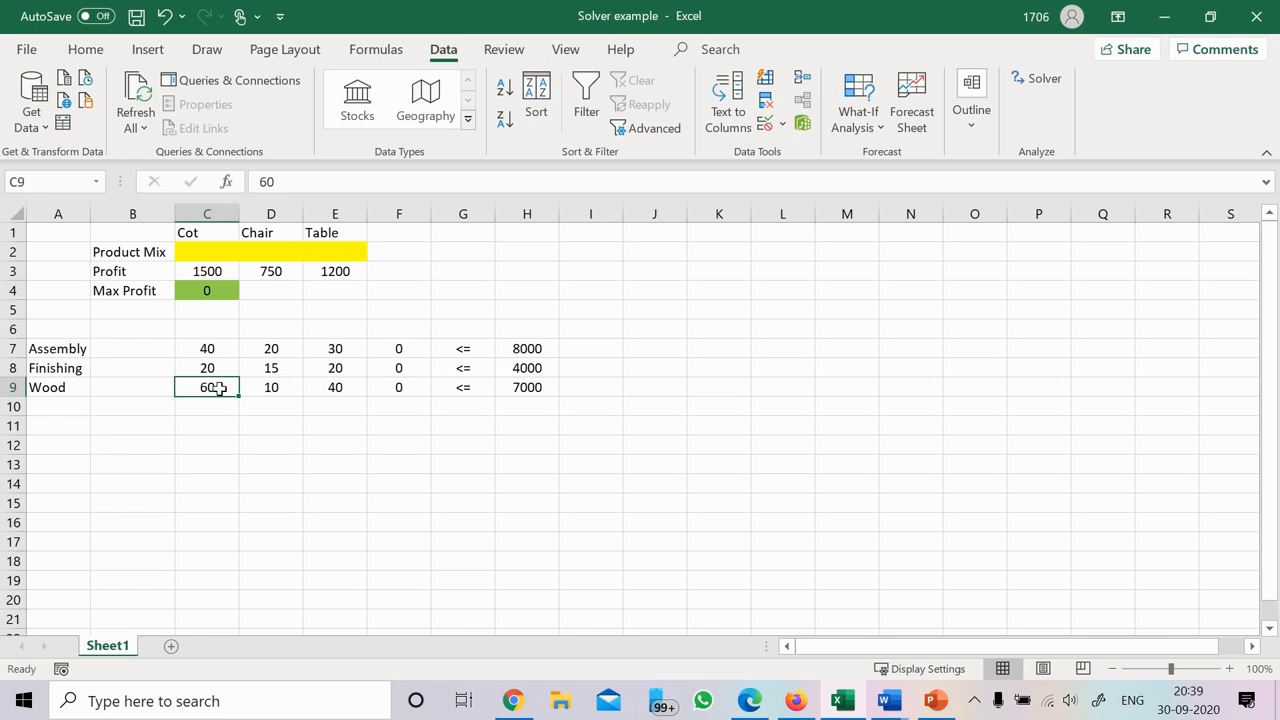
left_click(270, 350)
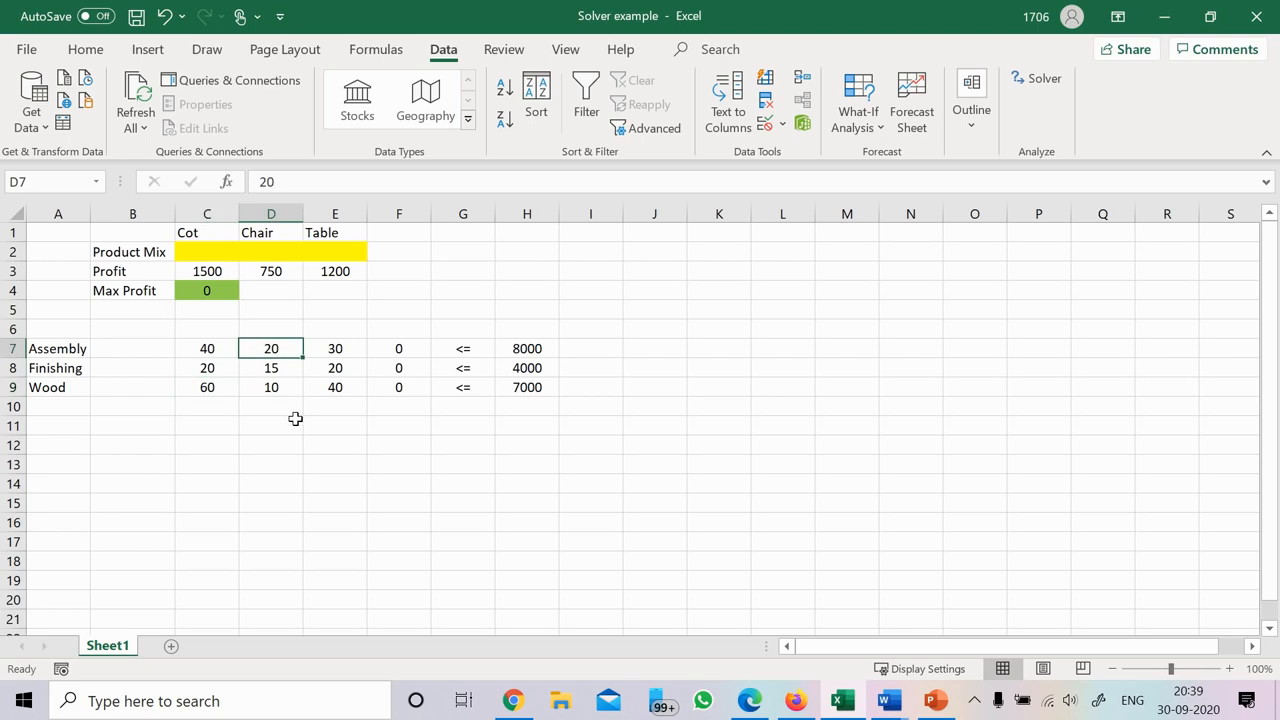
left_click(282, 368)
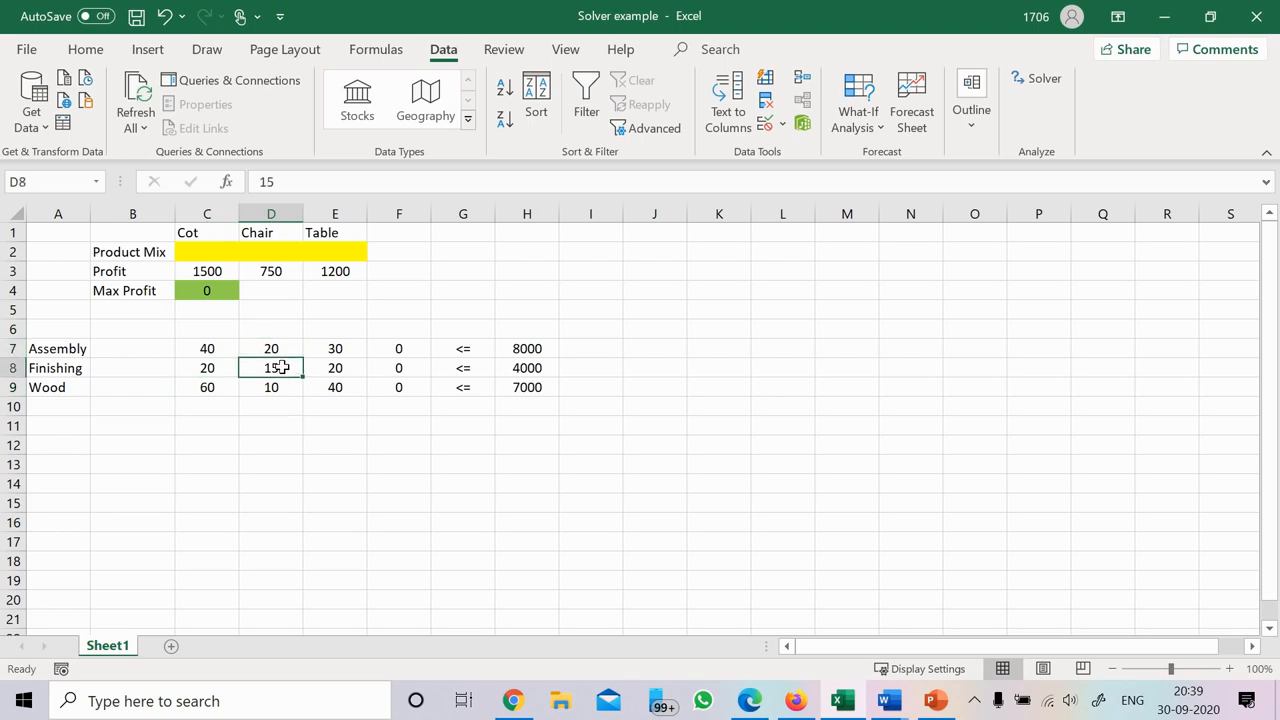
left_click(286, 389)
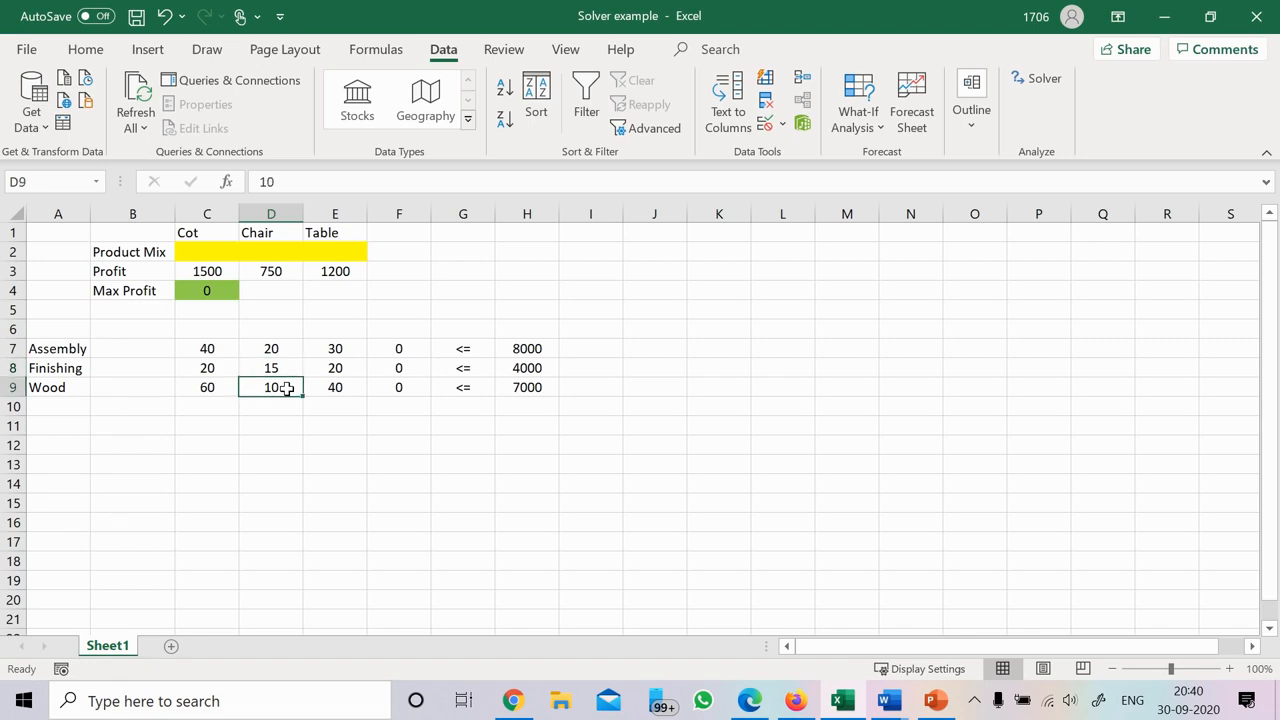
left_click(341, 349)
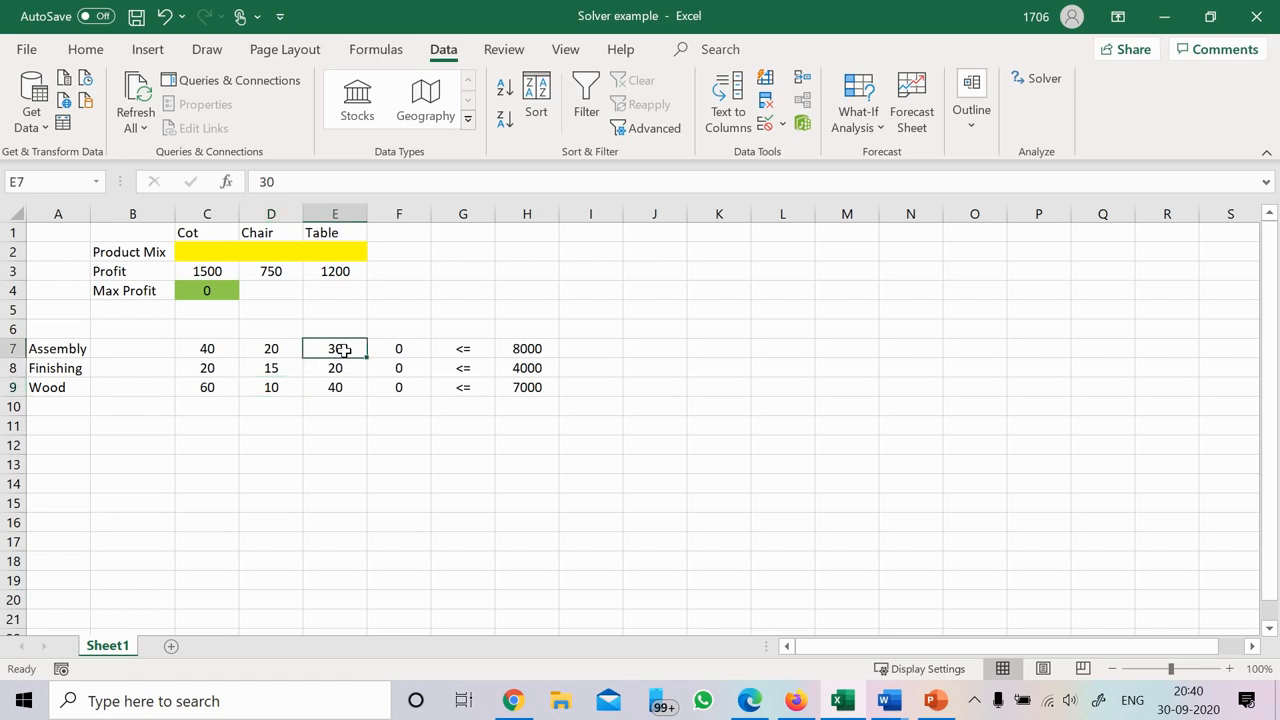
left_click(347, 372)
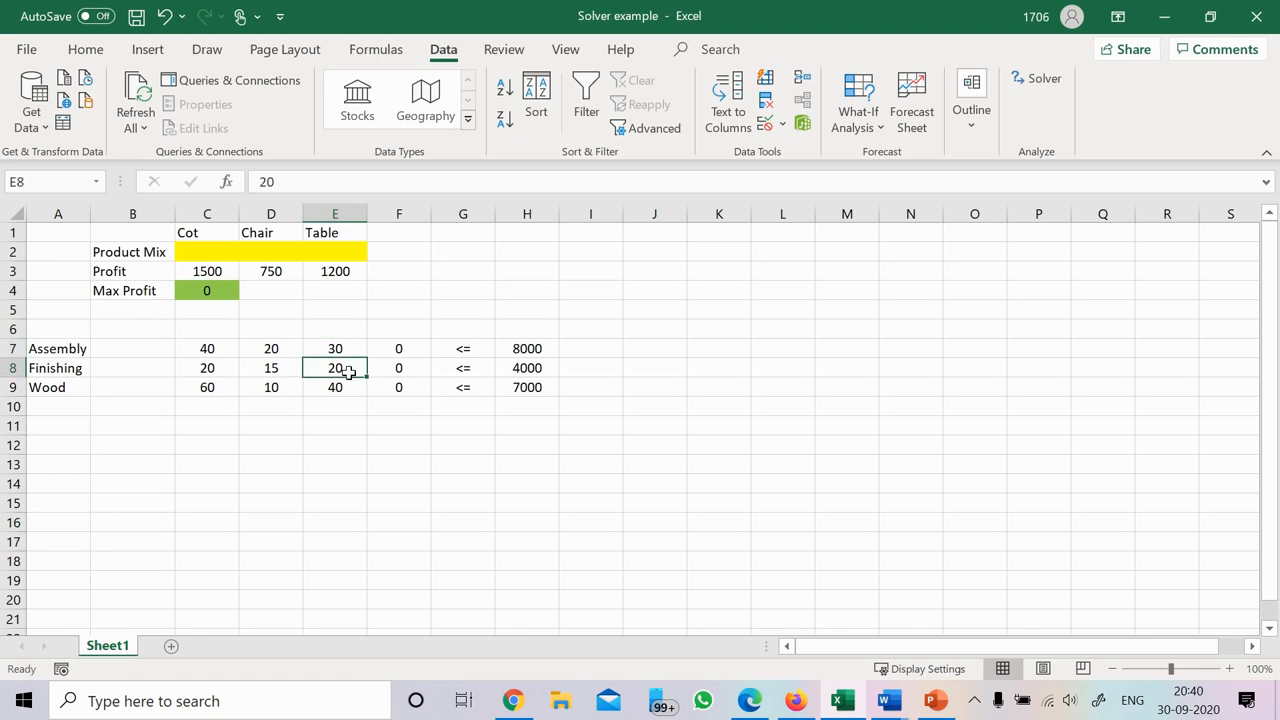
left_click(345, 389)
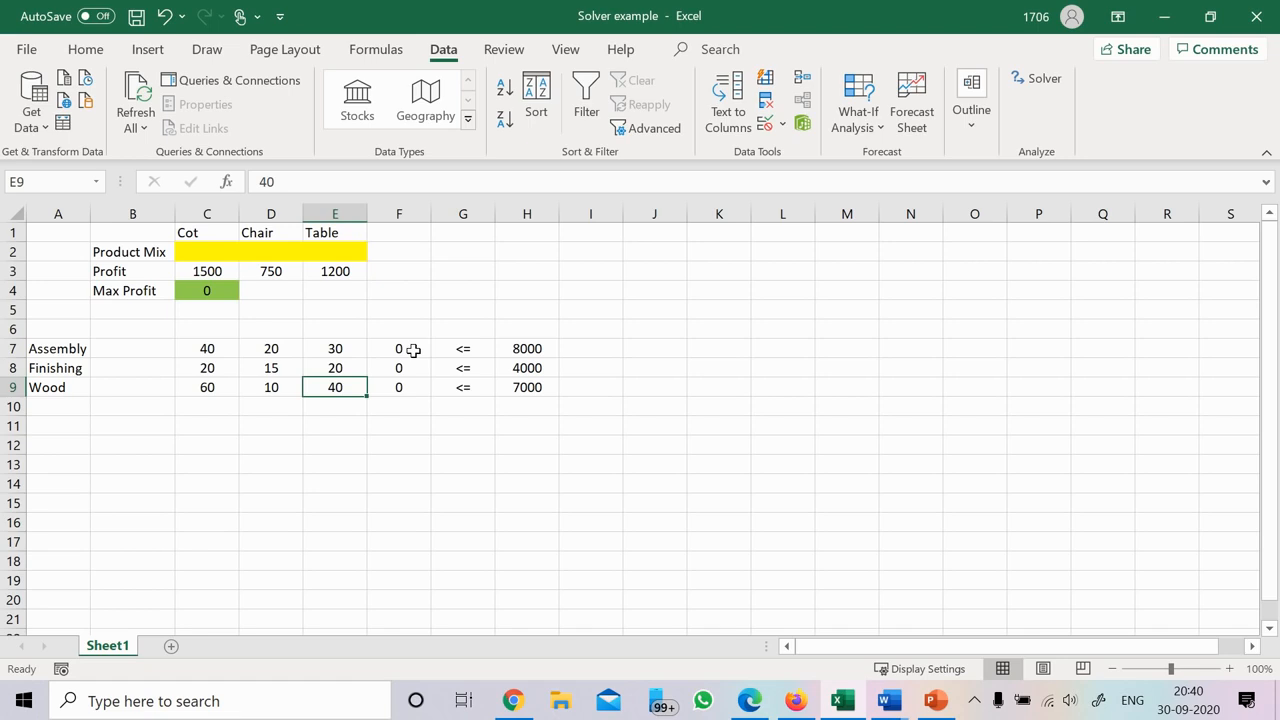
Examine the available assembly, finishing and wood limits in H7:H9
left_click(528, 348)
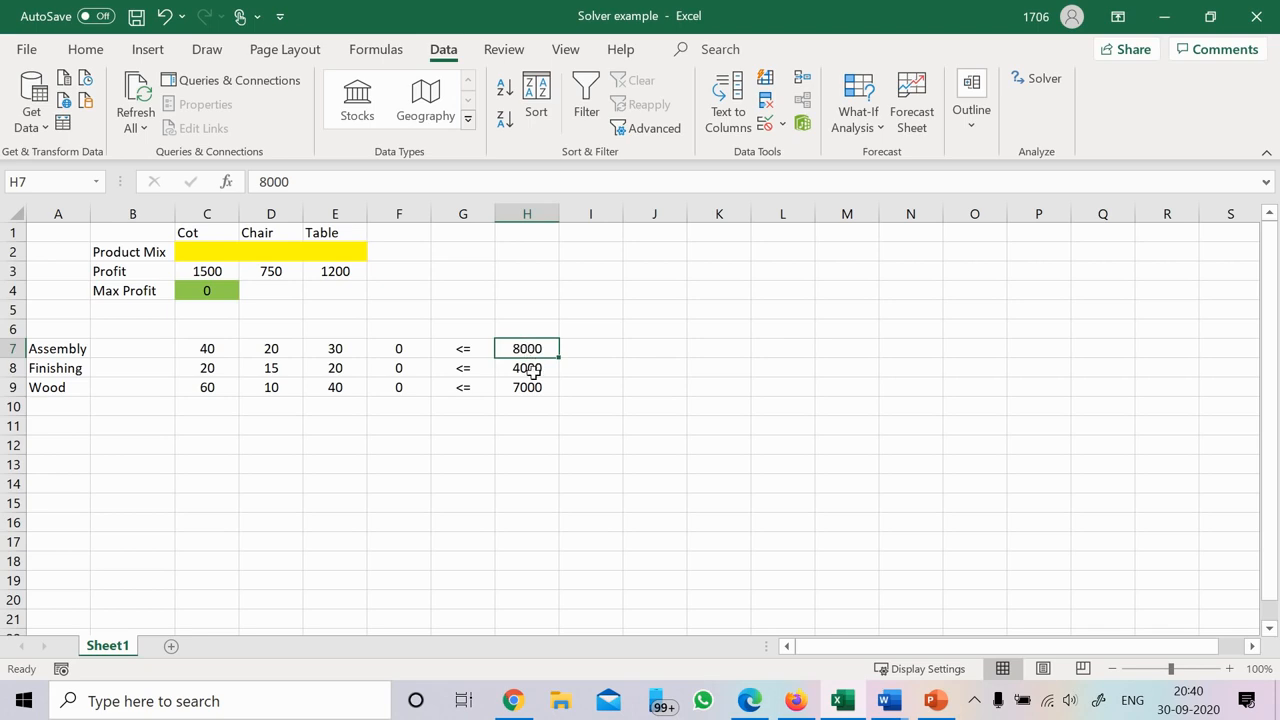
left_click(532, 370)
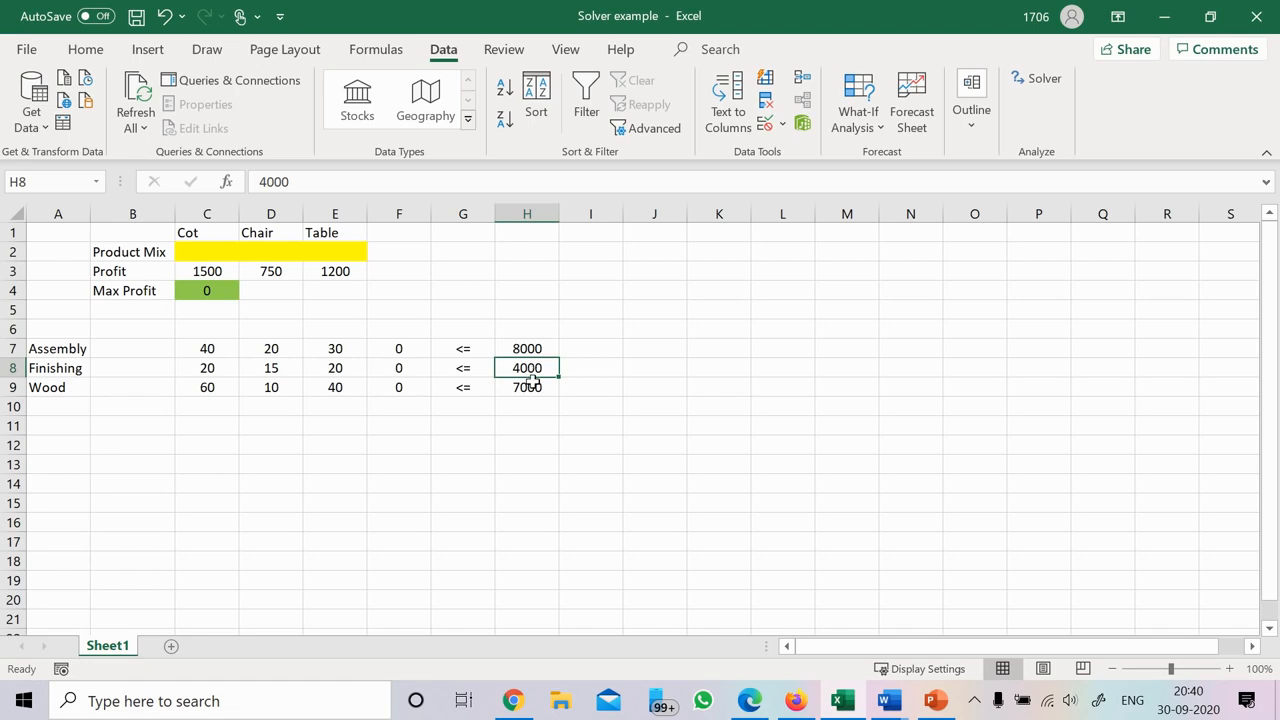
left_click(530, 387)
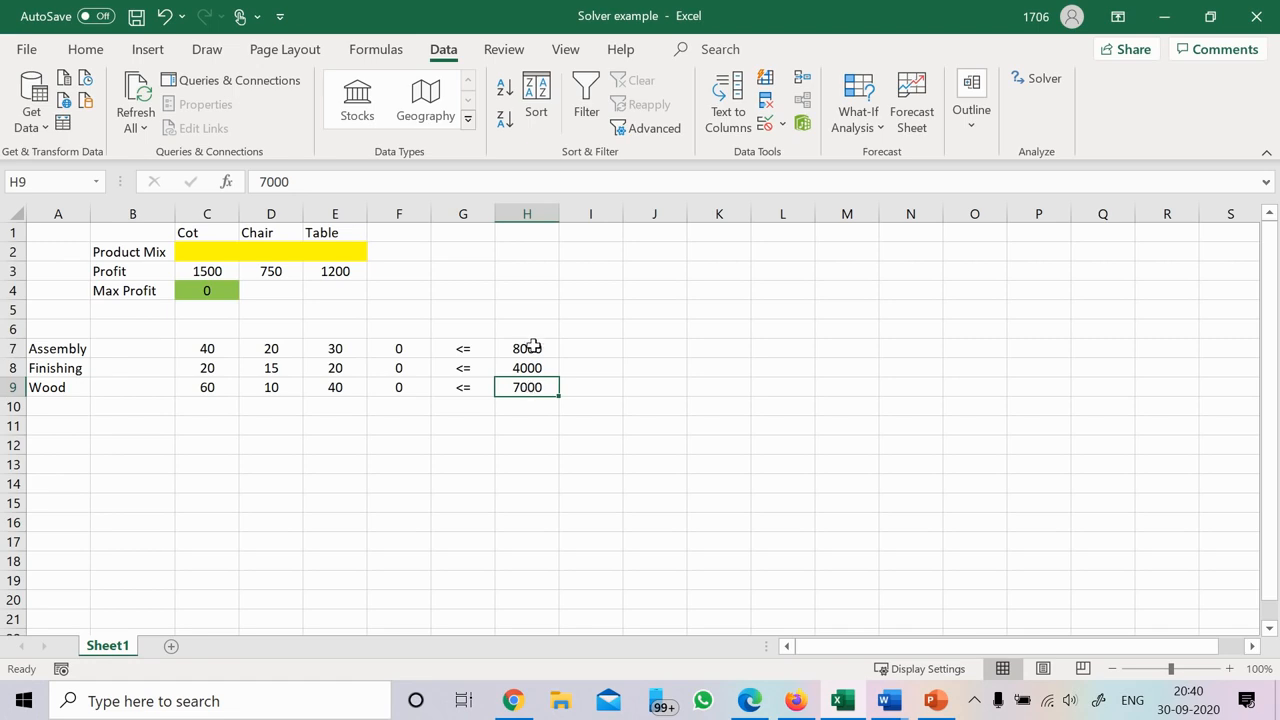
left_click_drag(531, 345, 533, 388)
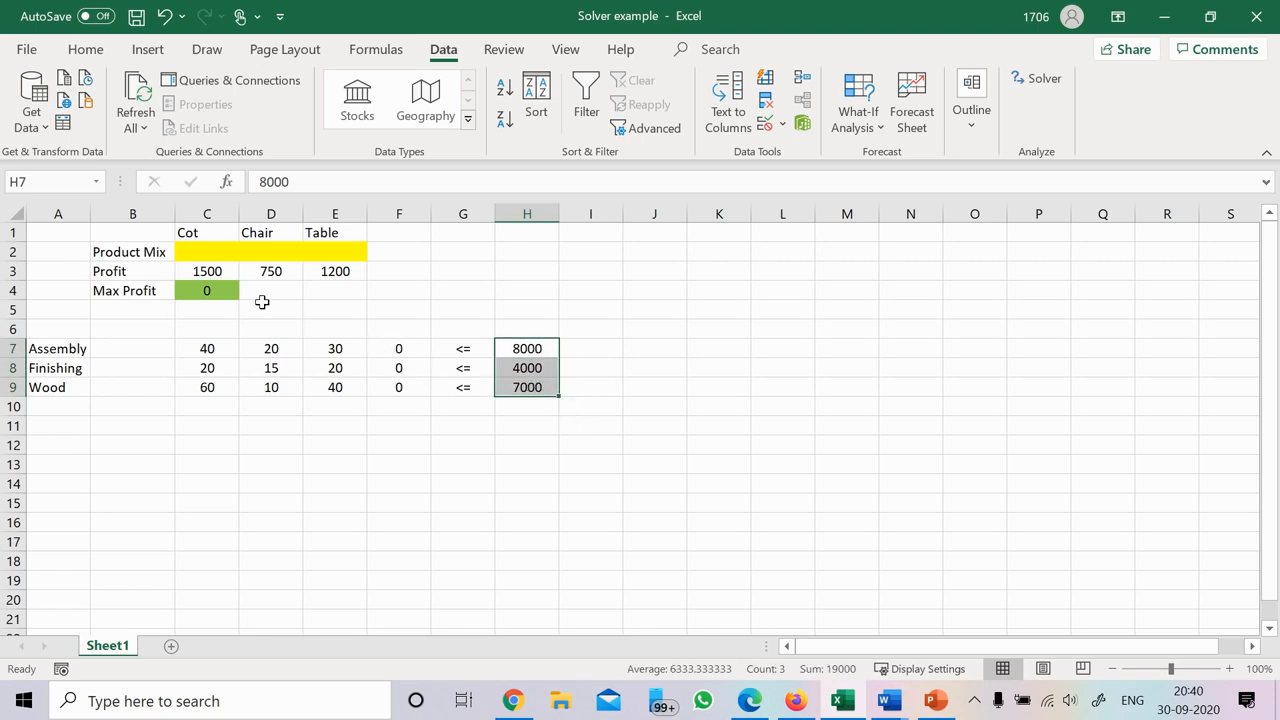
Review how the Product Mix cells C2:E2 relate to the Max Profit objective in C4
left_click(203, 250)
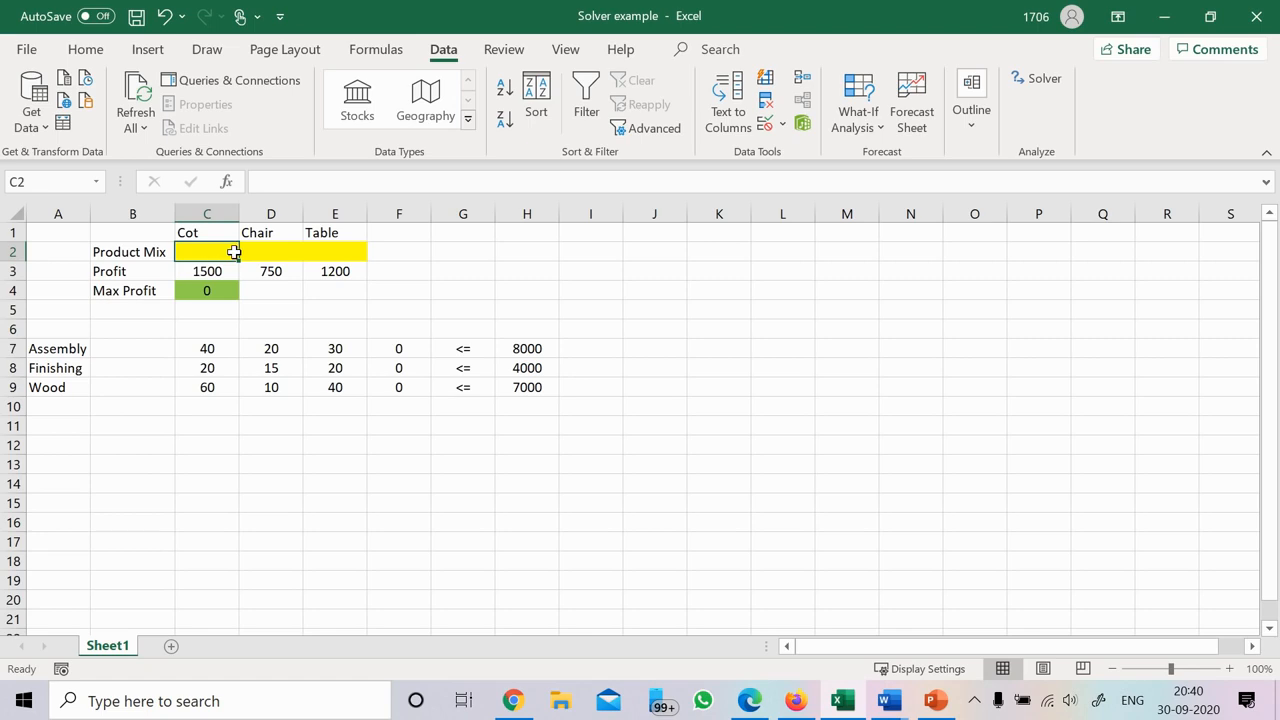
left_click(202, 288)
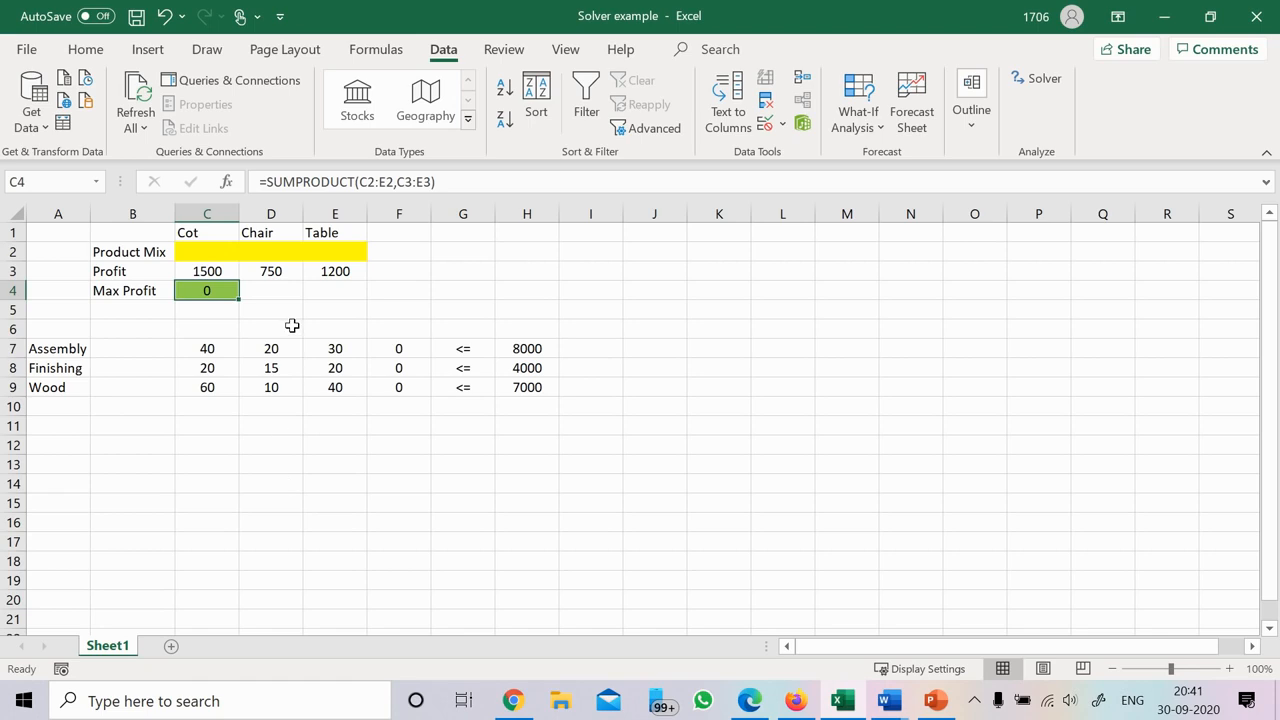
left_click(211, 249)
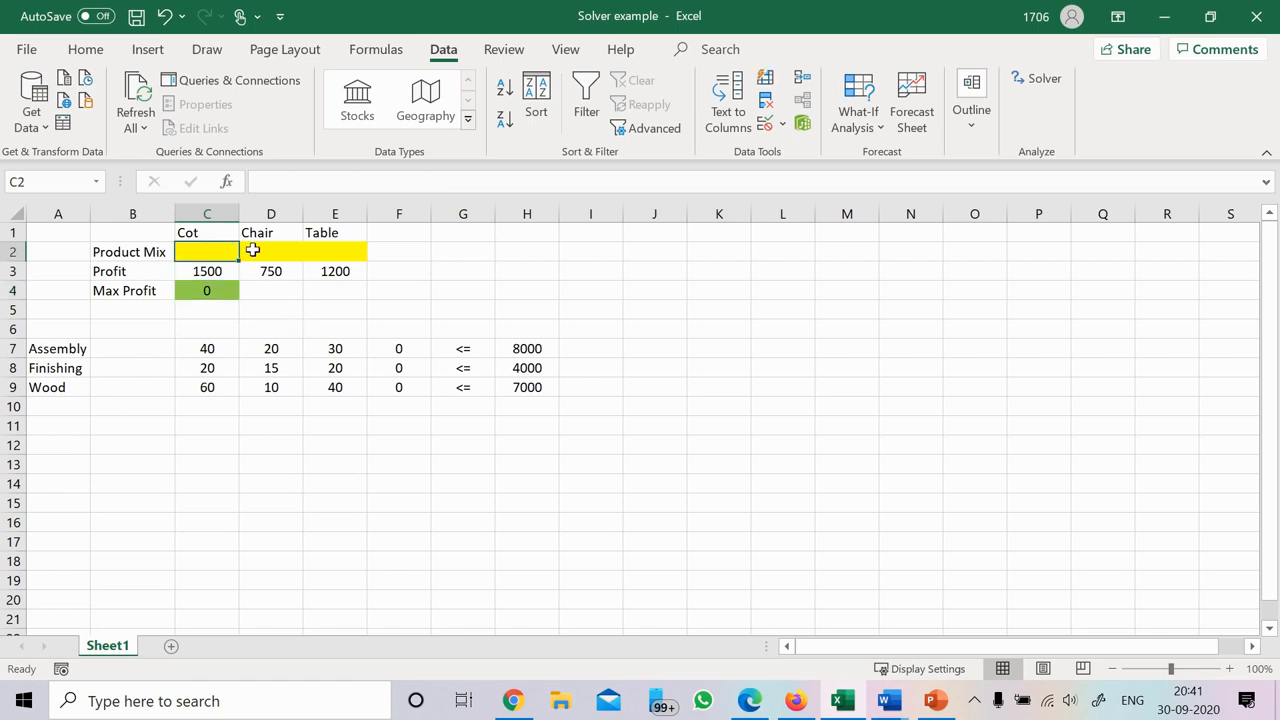
left_click_drag(253, 250, 331, 254)
left_click(331, 254)
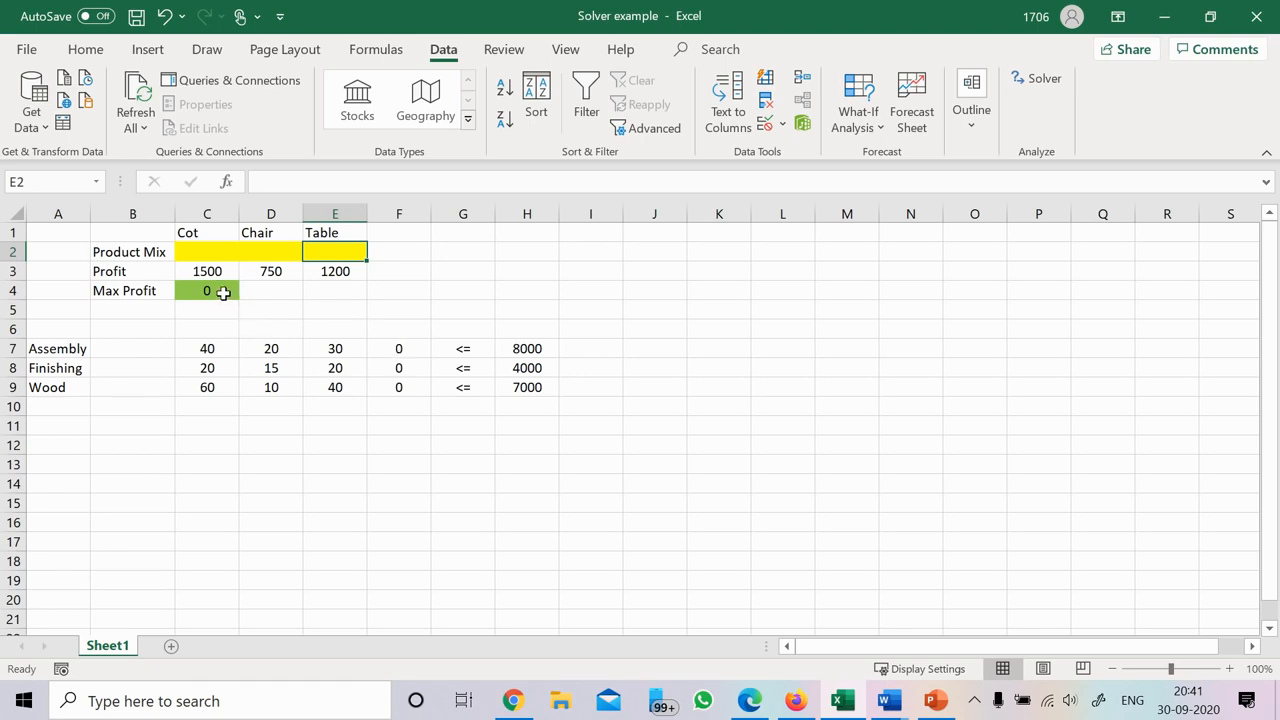
left_click(223, 292)
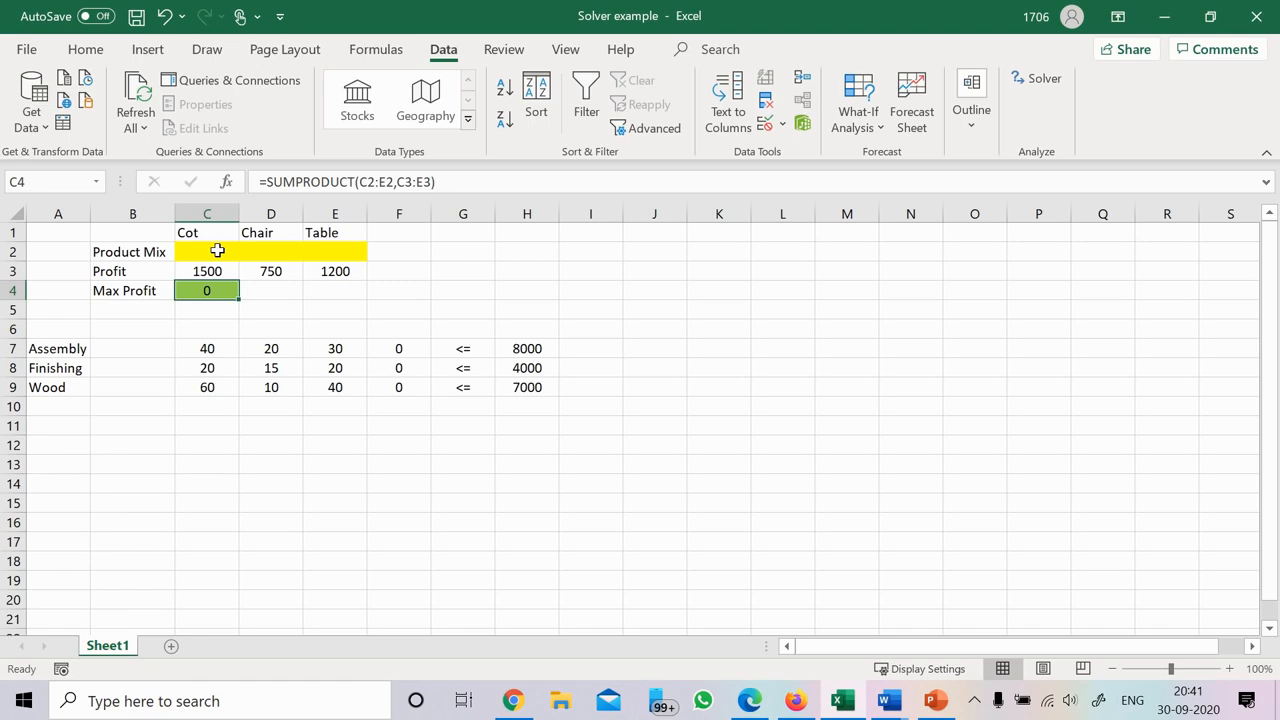
left_click(217, 250)
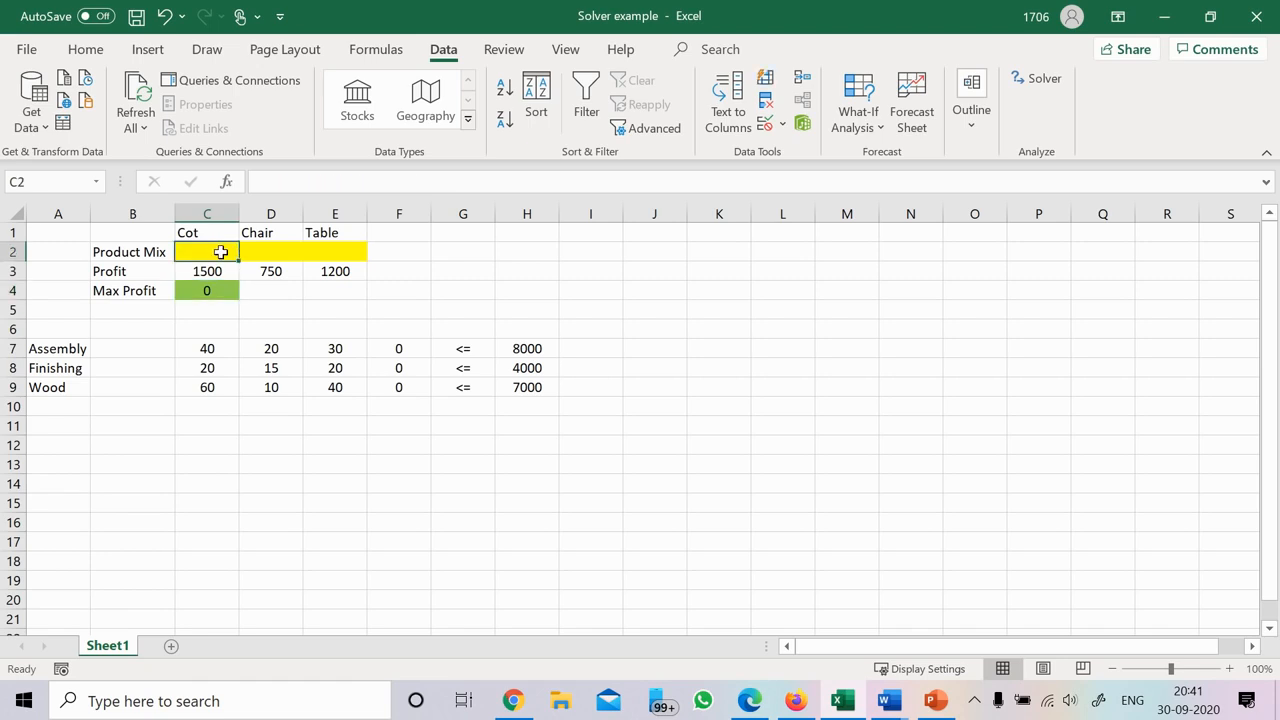
left_click_drag(218, 251, 346, 250)
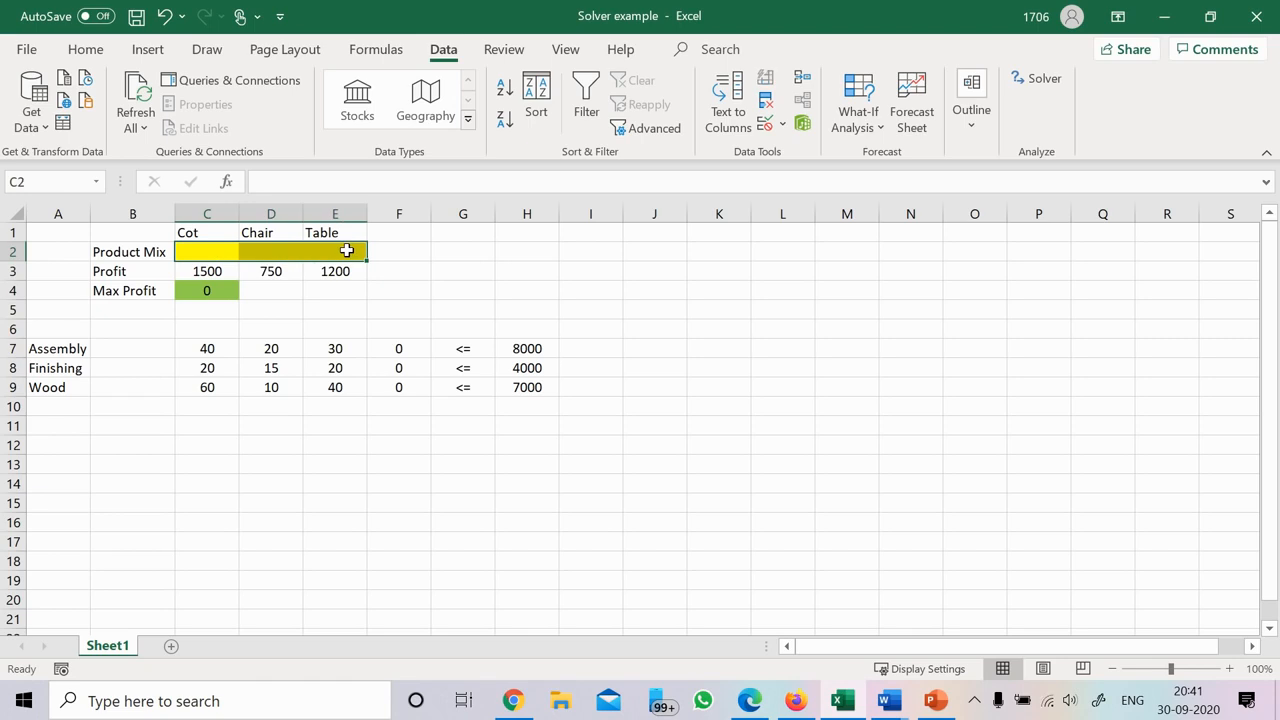
Inspect the ranges referenced by the SUMPRODUCT formula in the Max Profit cell C4
left_click(212, 294)
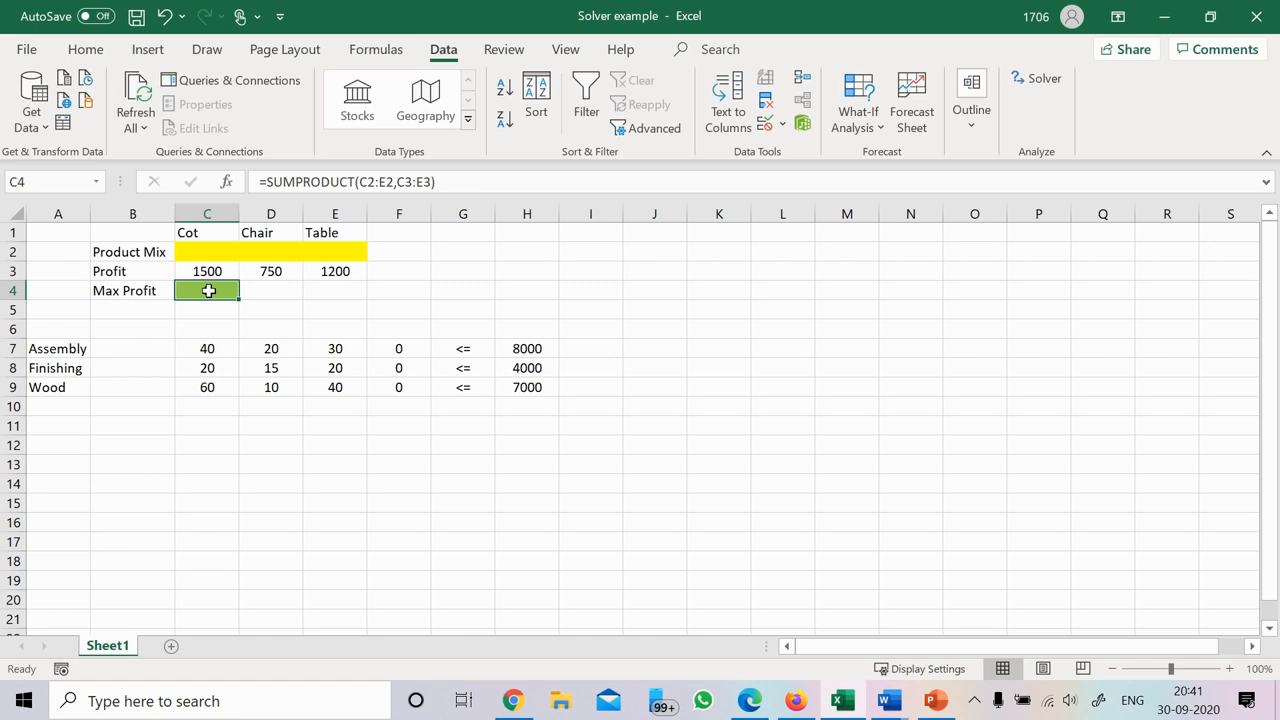
double_click(208, 290)
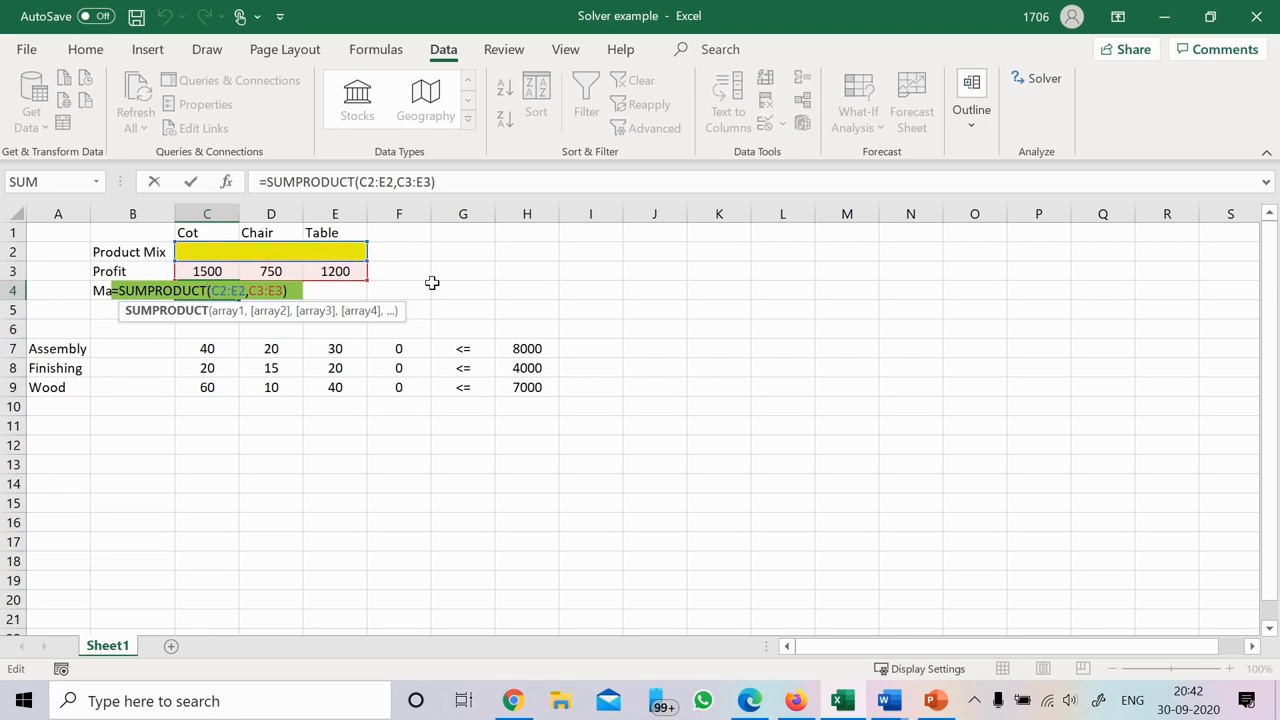
key("Return")
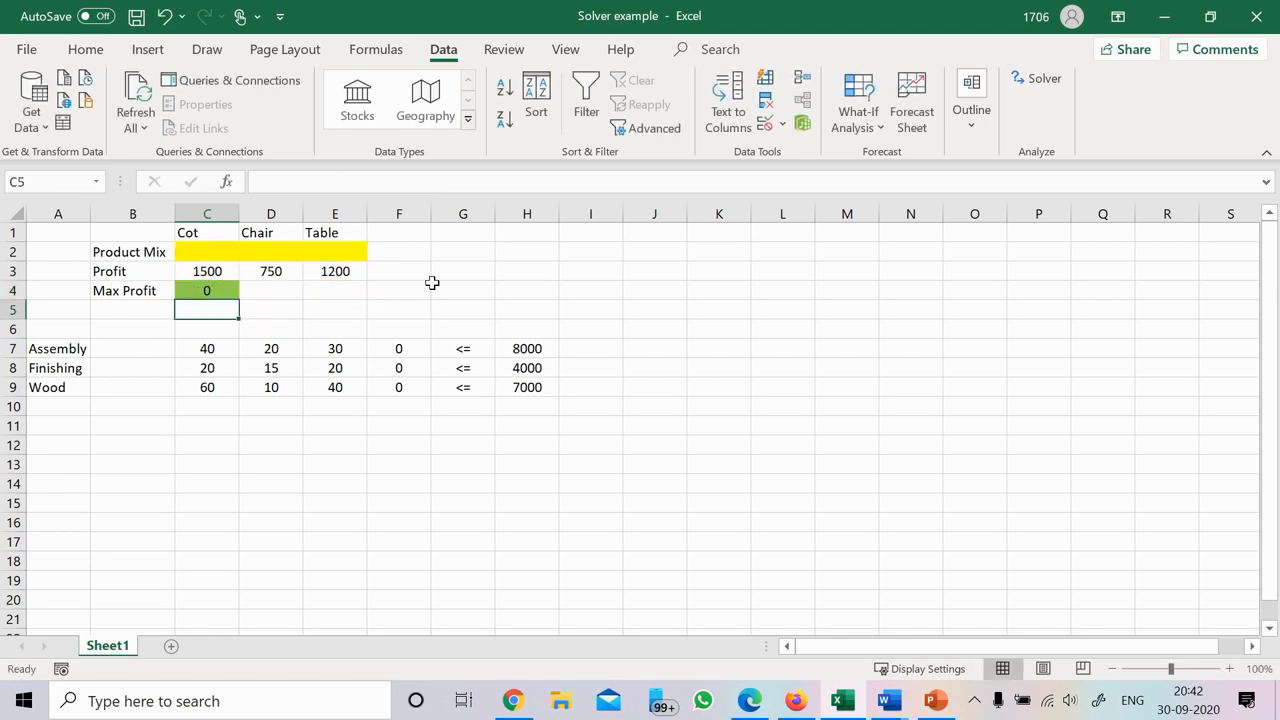
Inspect the assembly usage formula in F7 and compare it with the assembly limit in H7
left_click(399, 348)
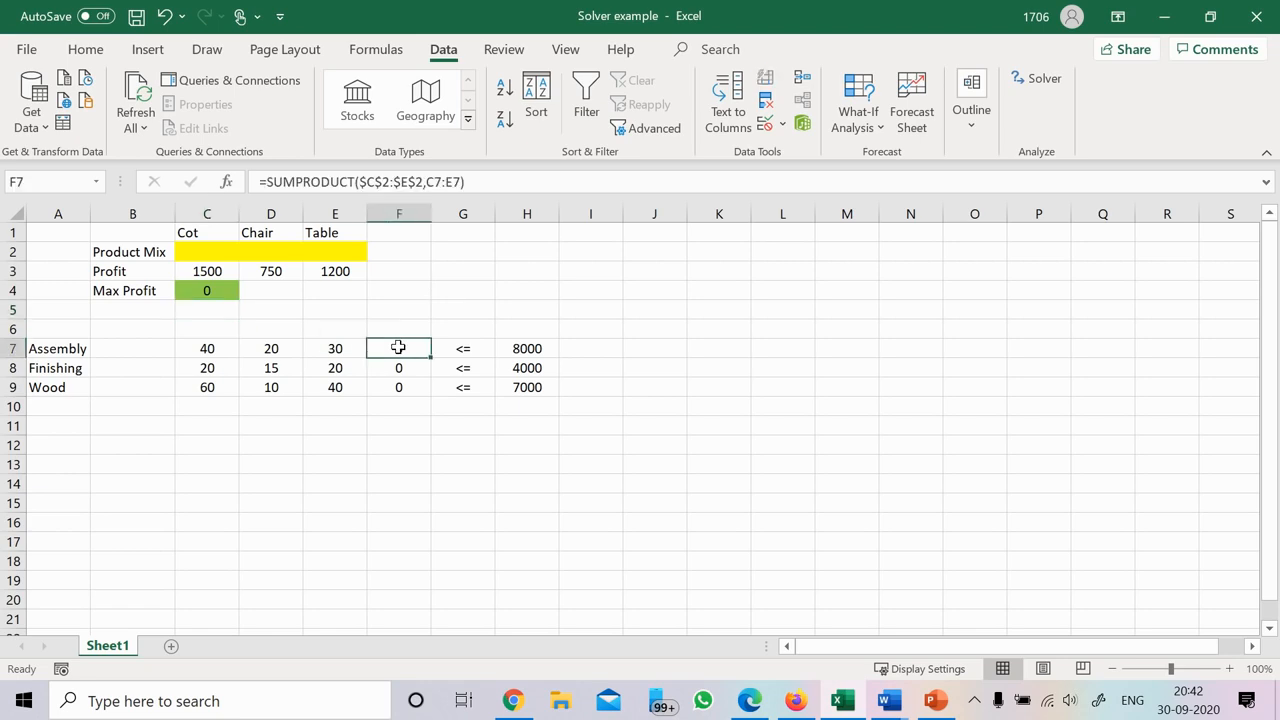
double_click(412, 348)
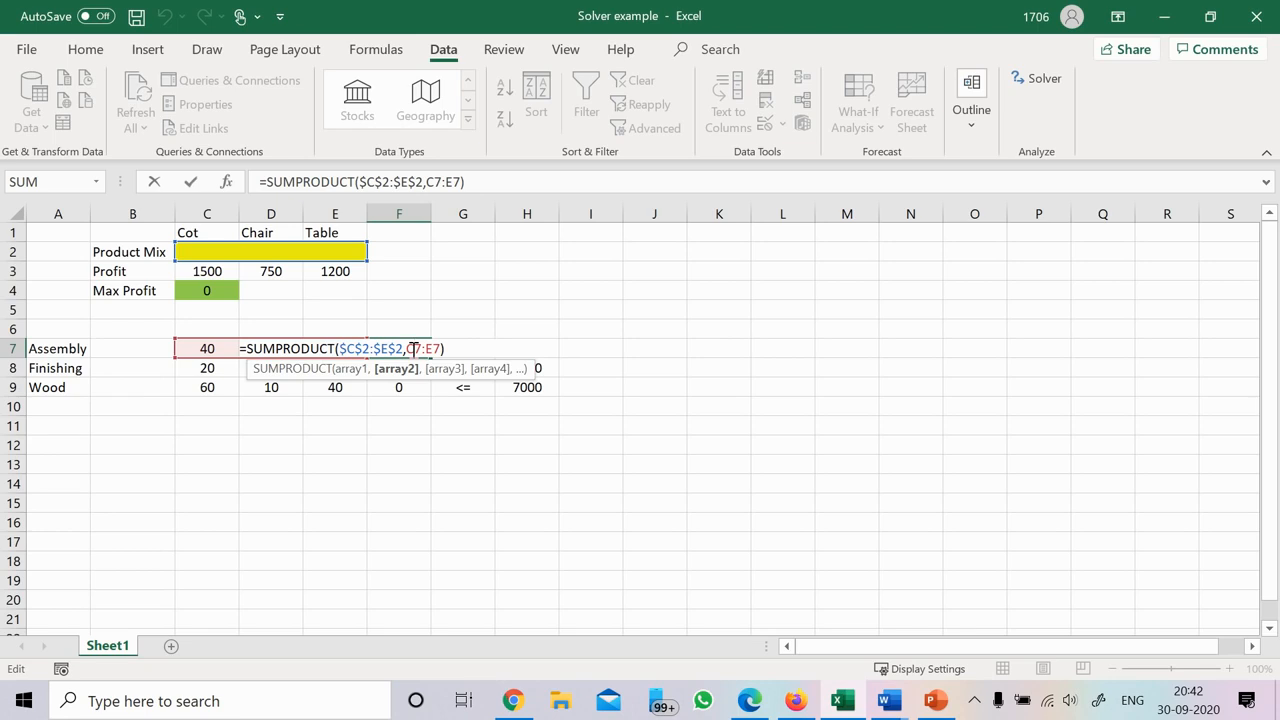
key("Escape")
left_click(515, 348)
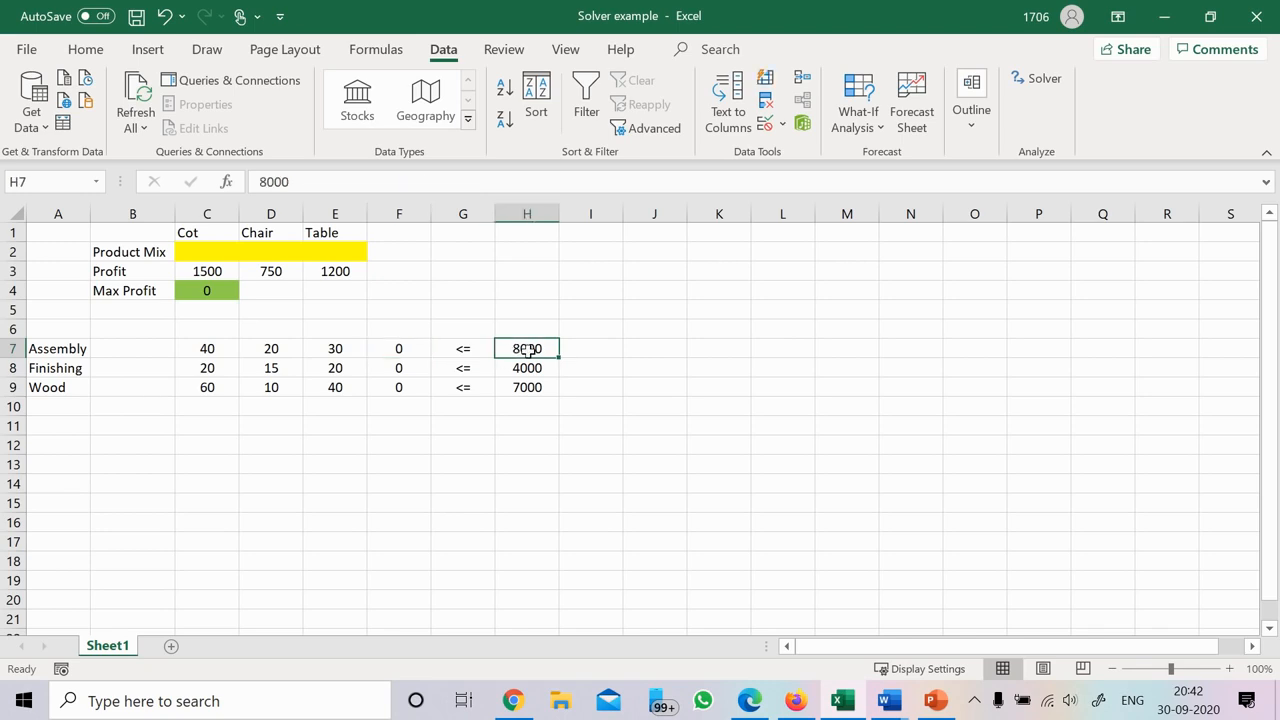
left_click(404, 348)
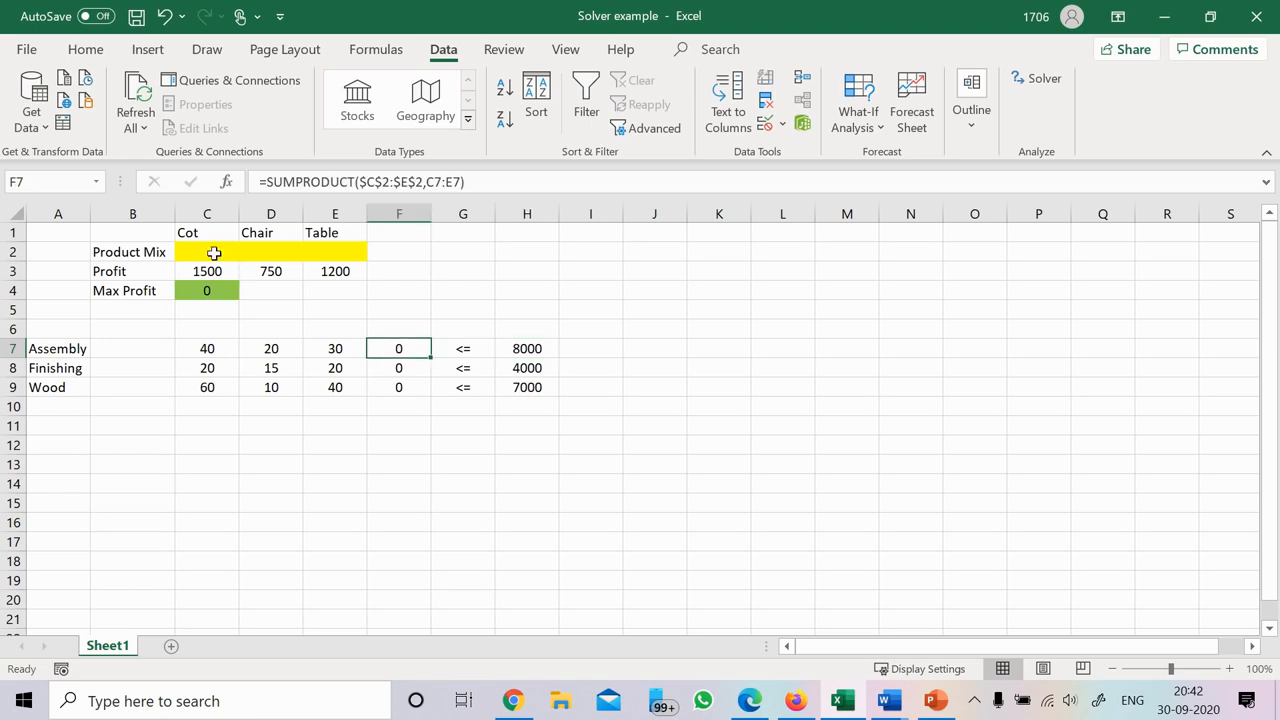
Enter a trial quantity of 1 cot in C2 and check its effect on assembly usage in F7
left_click(213, 253)
type("1")
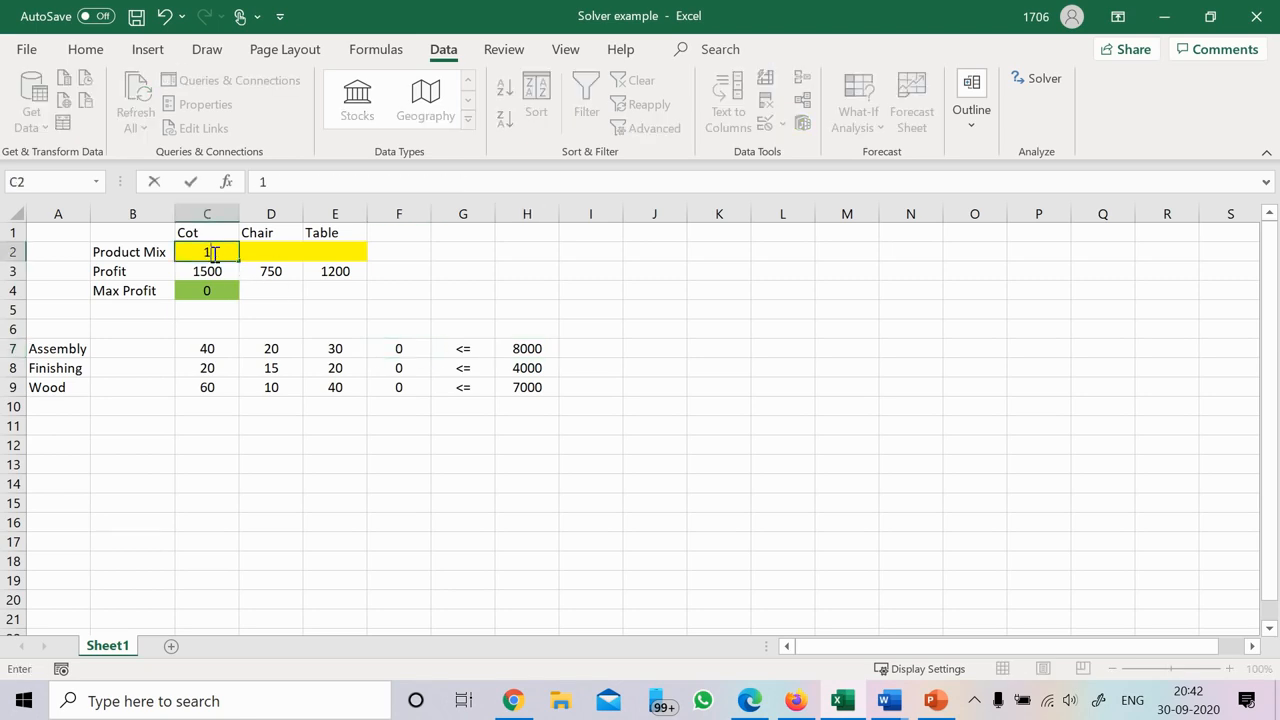
key("Tab")
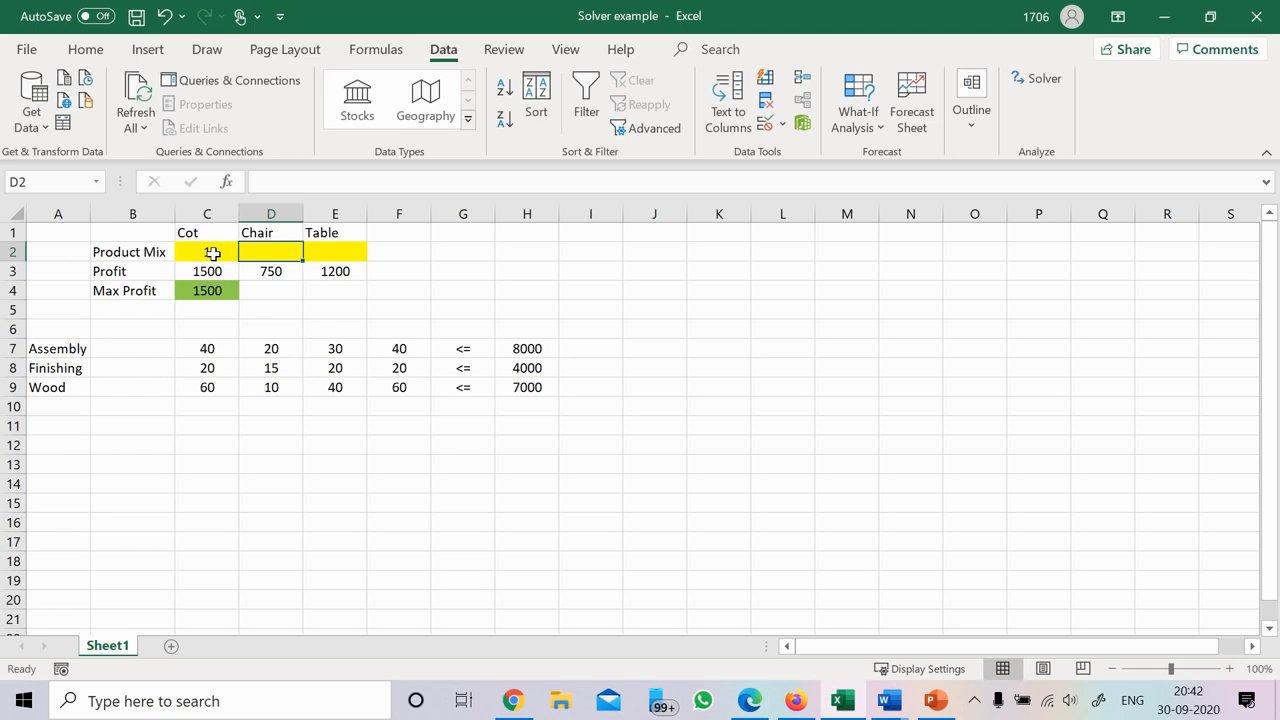
left_click(407, 348)
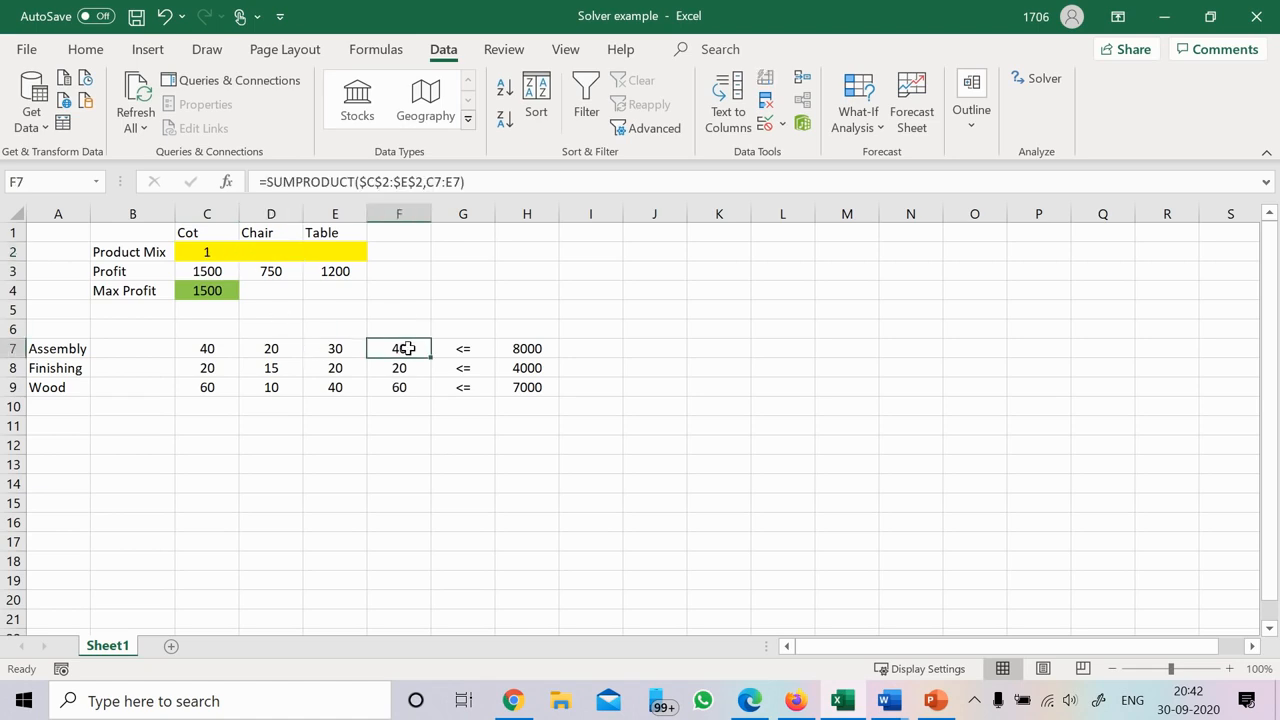
left_click(201, 250)
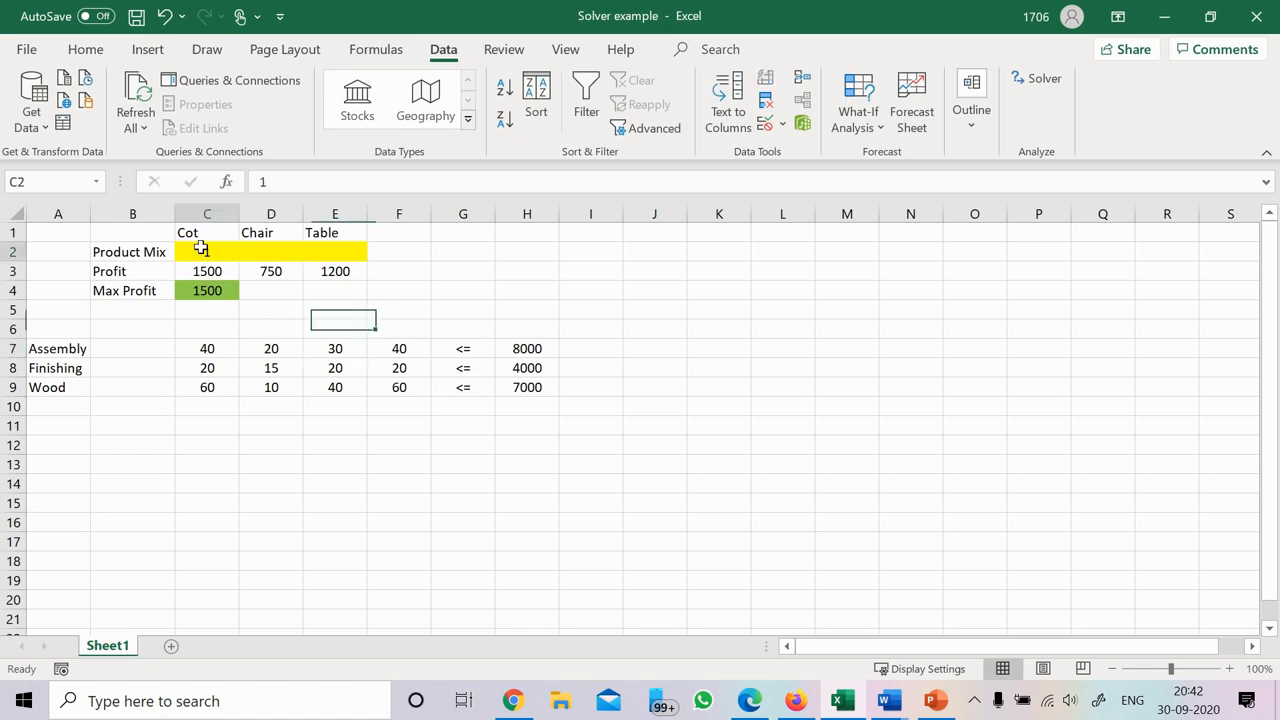
left_click(216, 349)
left_click(407, 348)
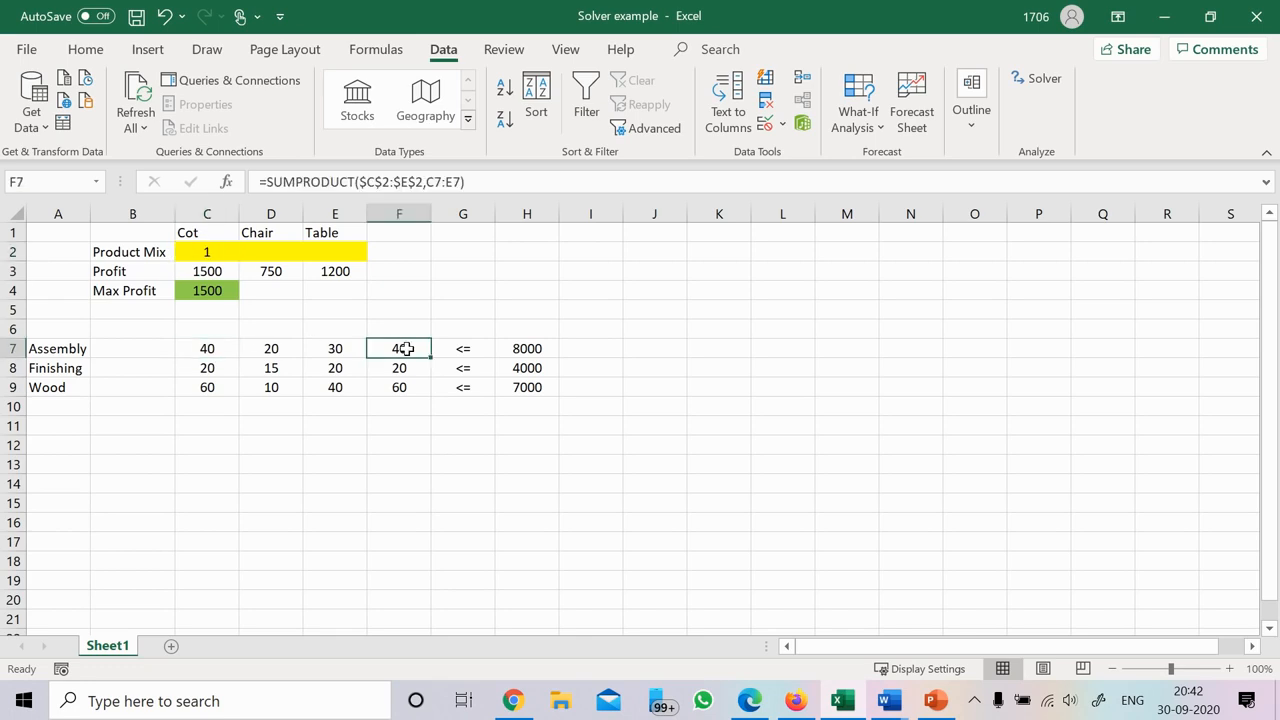
Set the cot quantity in C2 to 10 and check the assembly usage in F7
left_click(217, 250)
type("10")
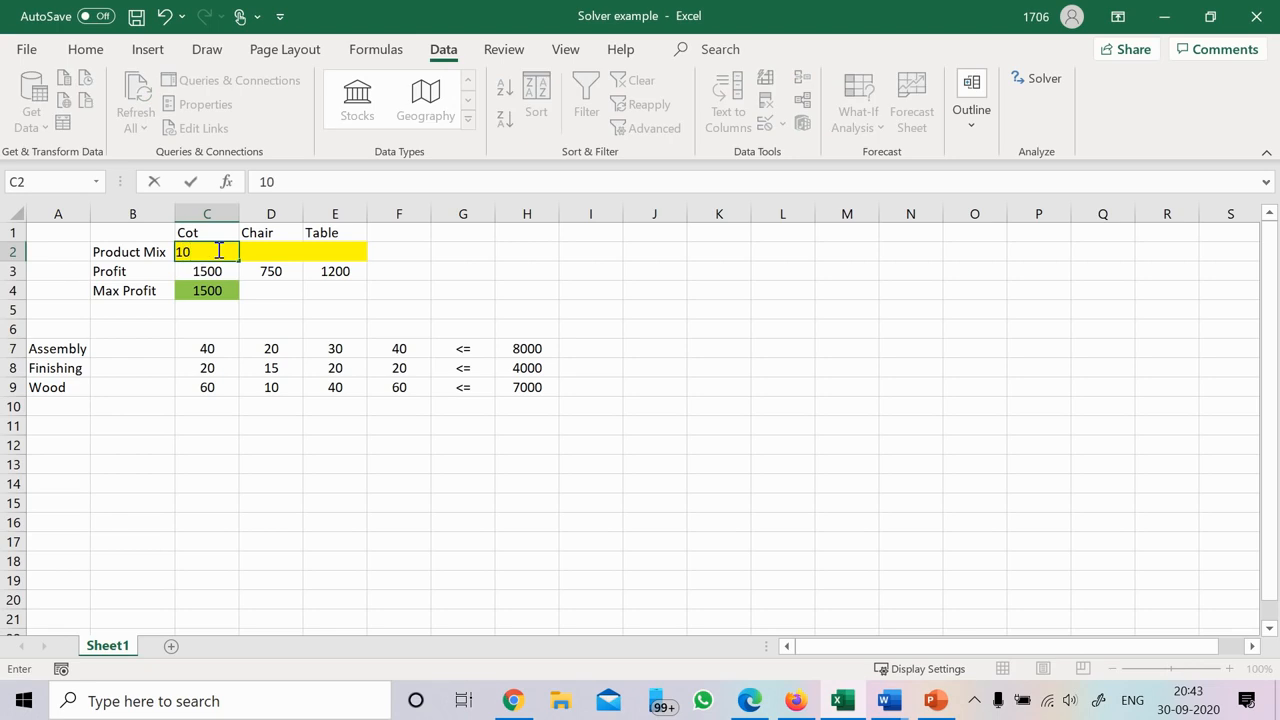
key("Return")
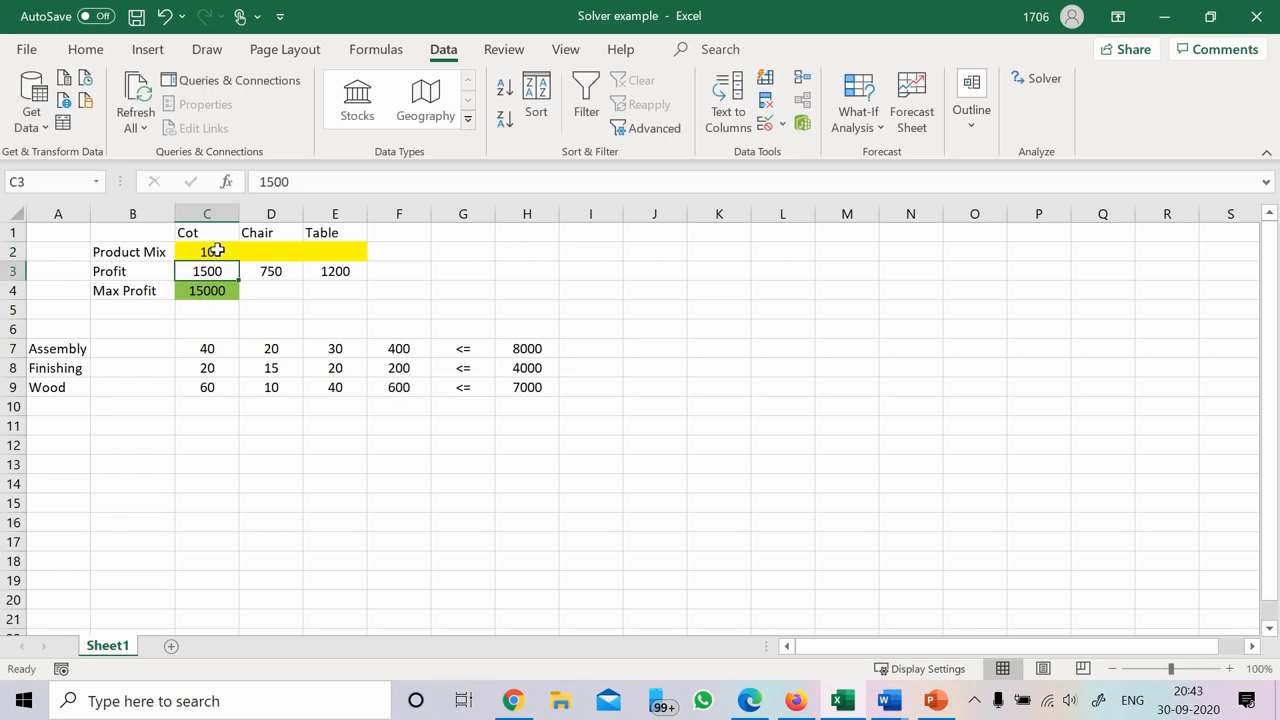
left_click(400, 348)
Trace how the cot quantity in C2 and the assembly requirement in C7 feed the SUMPRODUCT formula in F7
left_click(217, 252)
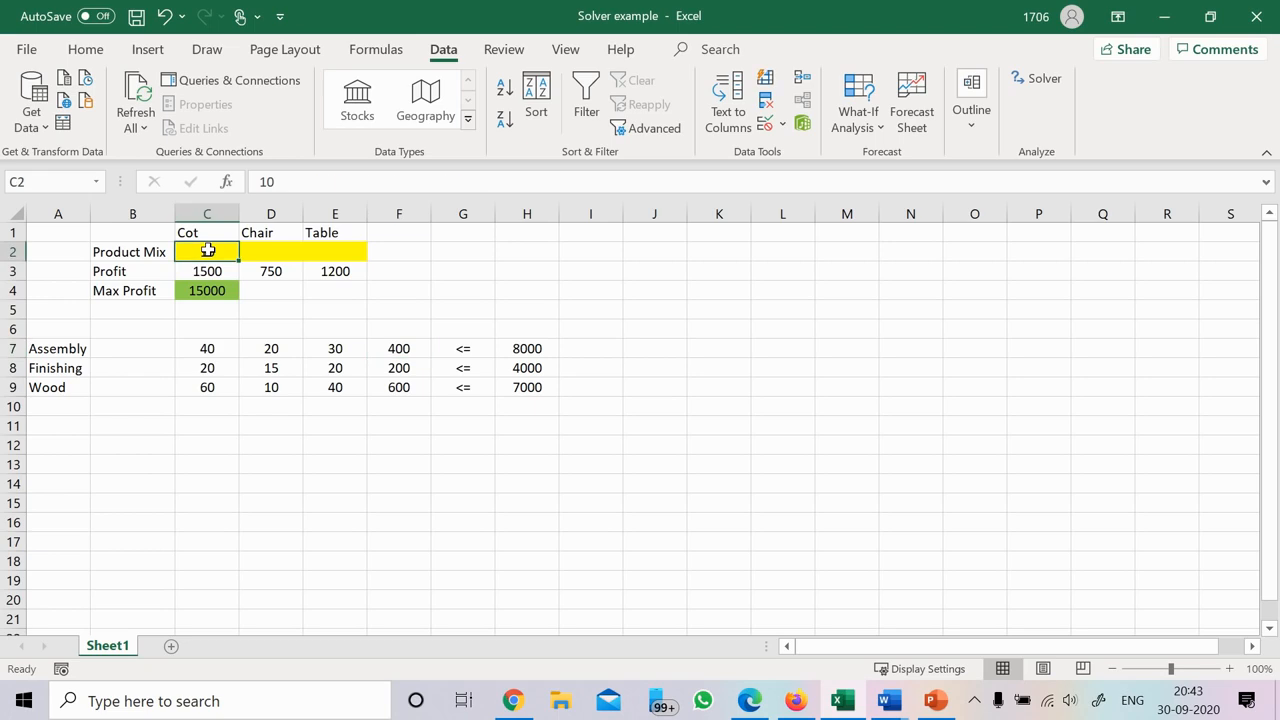
left_click(219, 347)
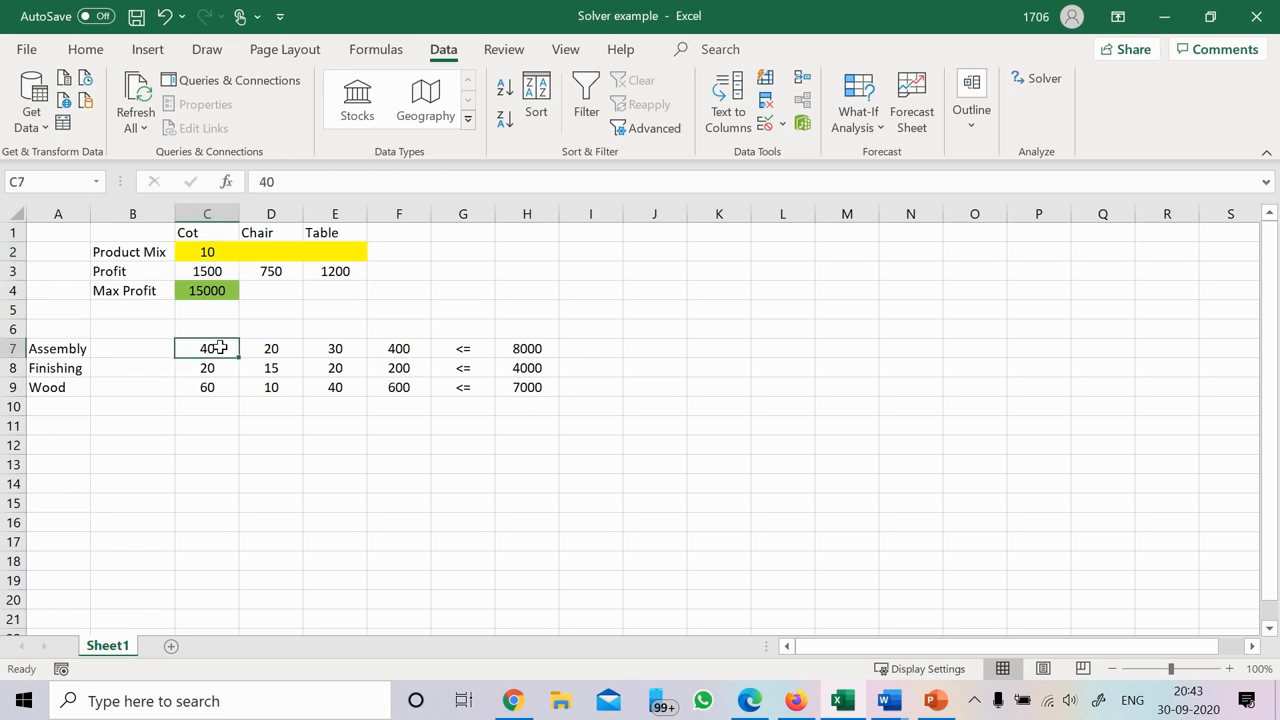
left_click(419, 348)
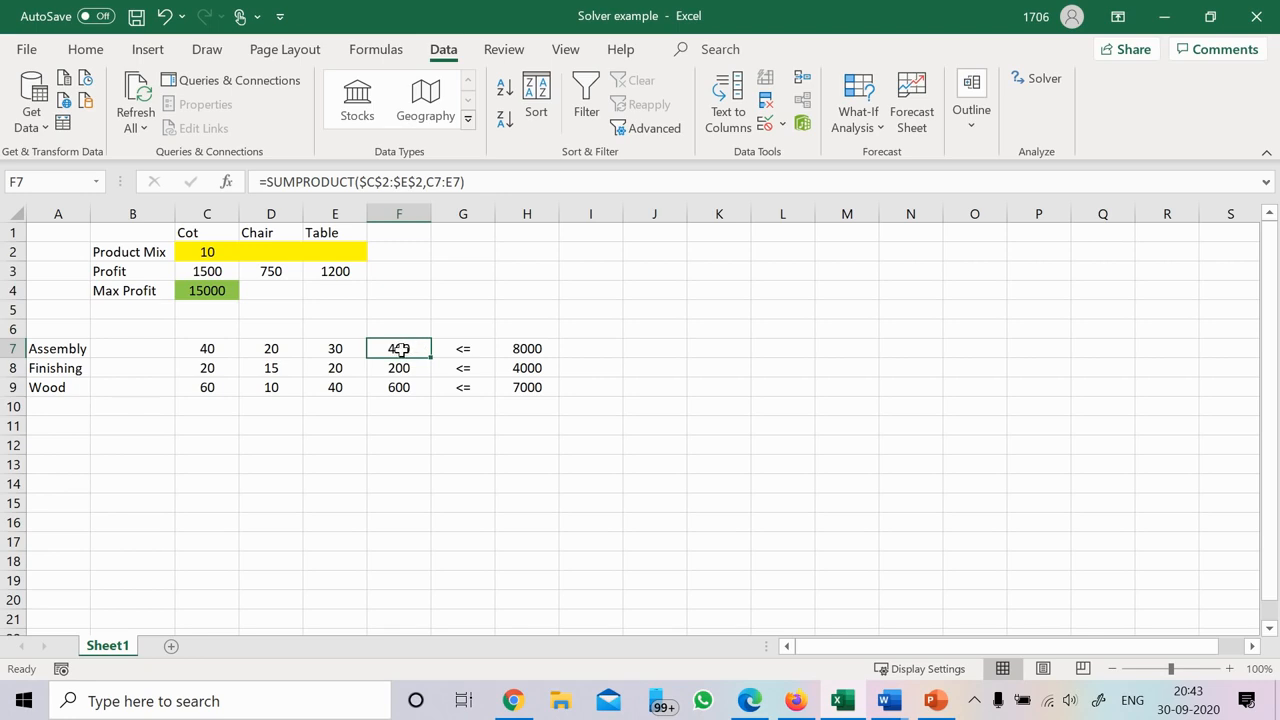
double_click(400, 348)
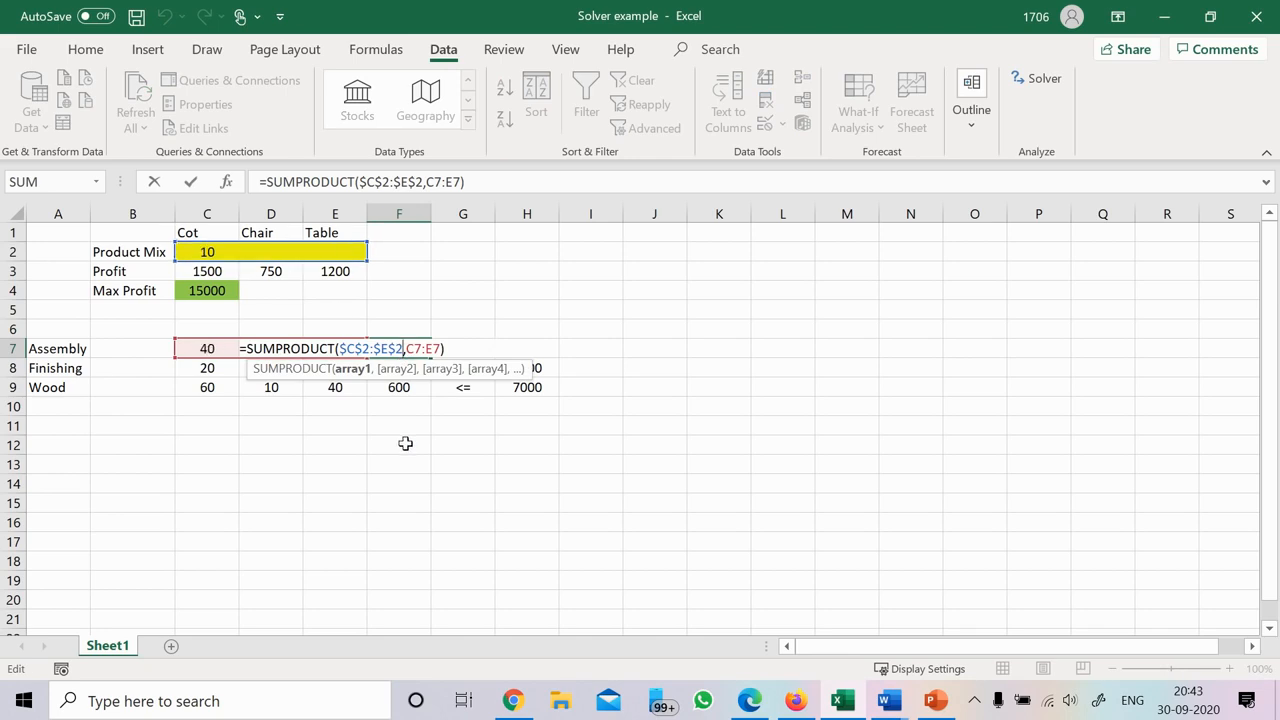
key("Escape")
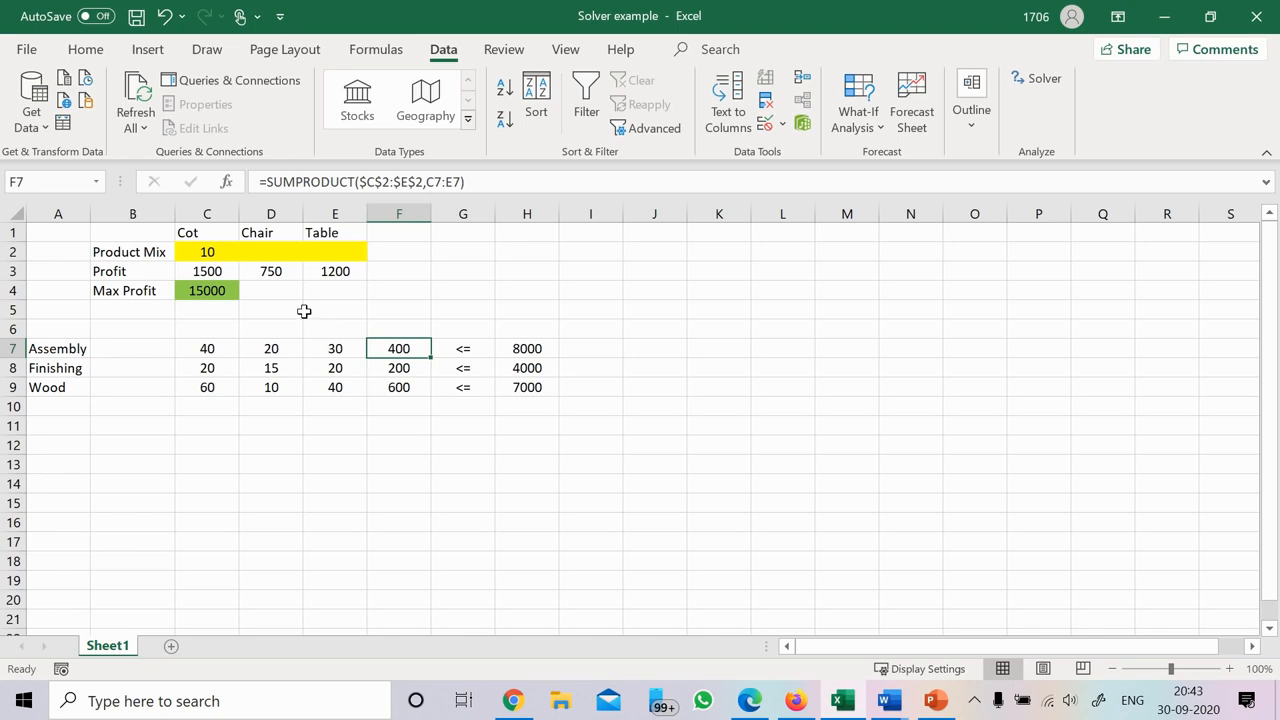
Set the chair and table quantities in D2 and E2 to 10 each and check assembly usage in F7
left_click(285, 257)
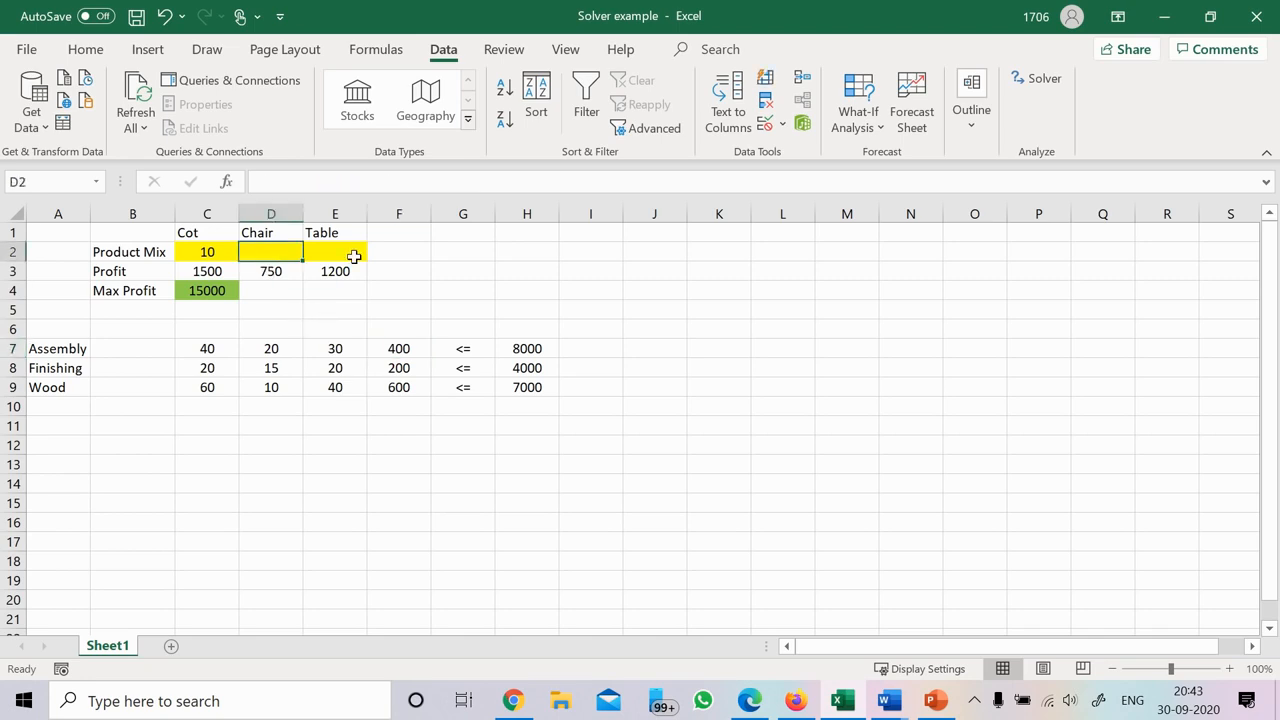
type("10")
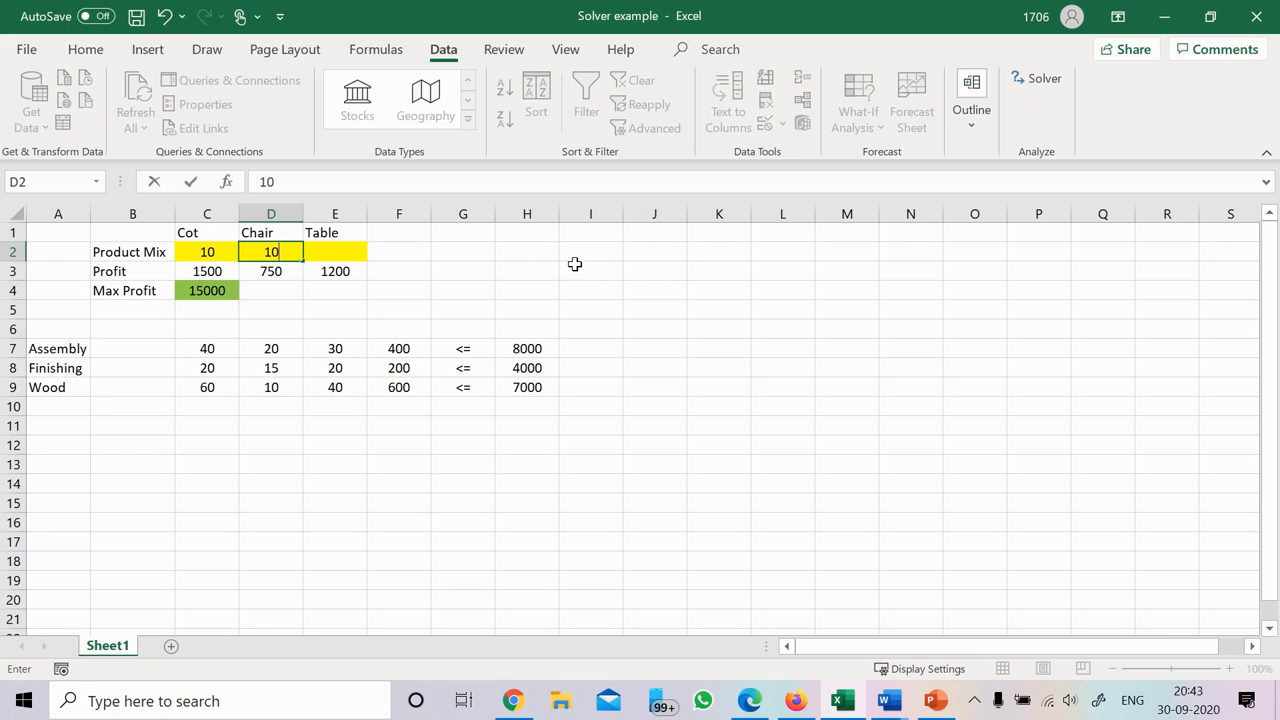
key("Tab")
type("10")
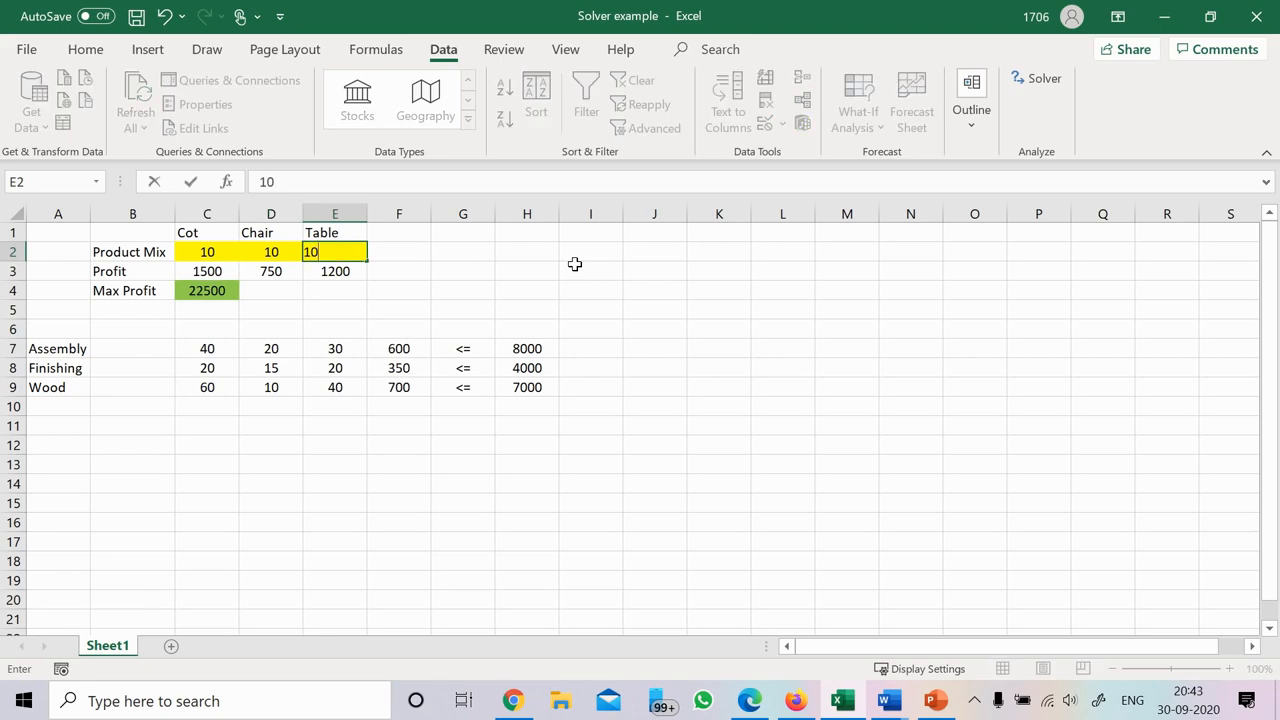
key("Return")
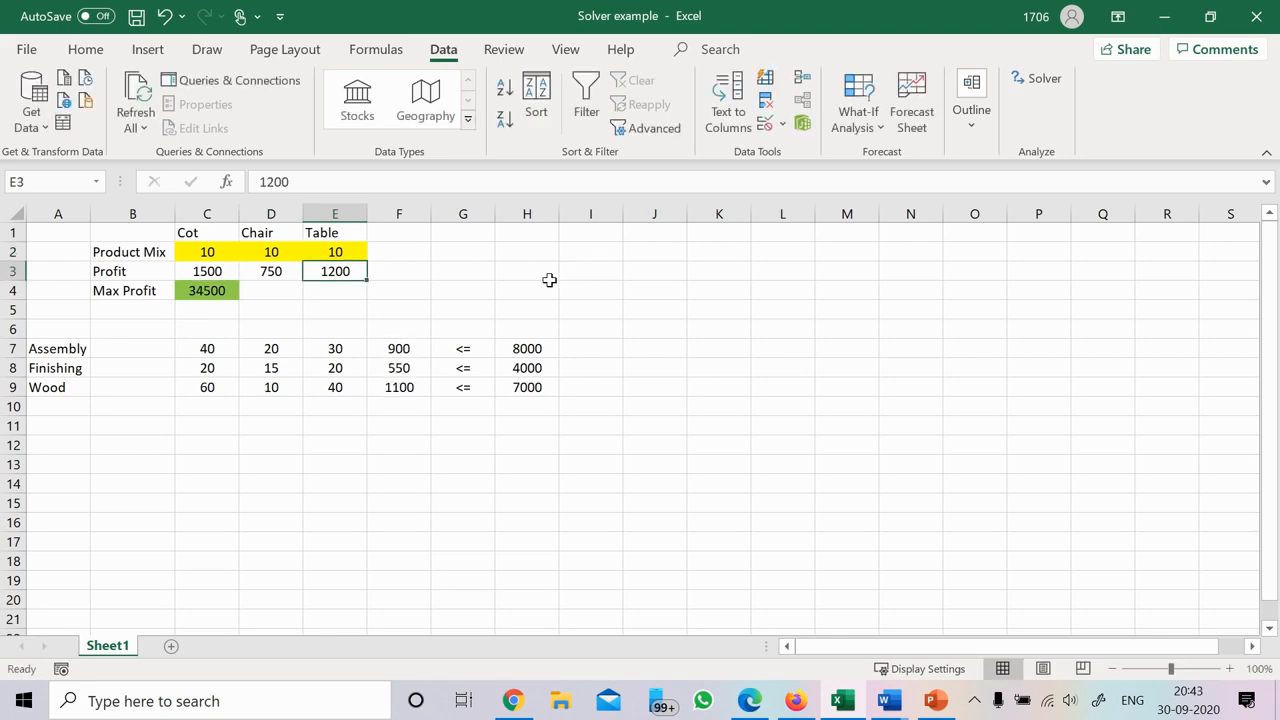
left_click(398, 350)
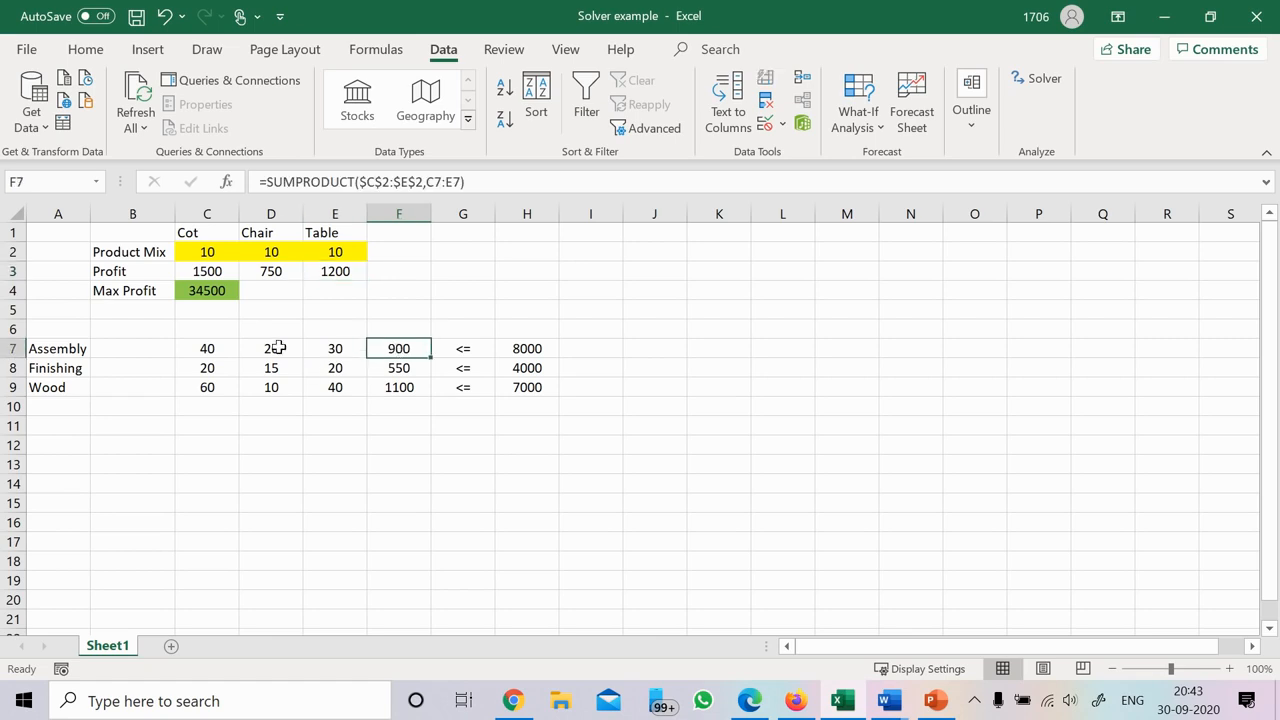
Trace how the product mix in C2:E2 and the assembly requirements in C7:E7 feed the SUMPRODUCT formula in F7
left_click_drag(224, 348, 335, 351)
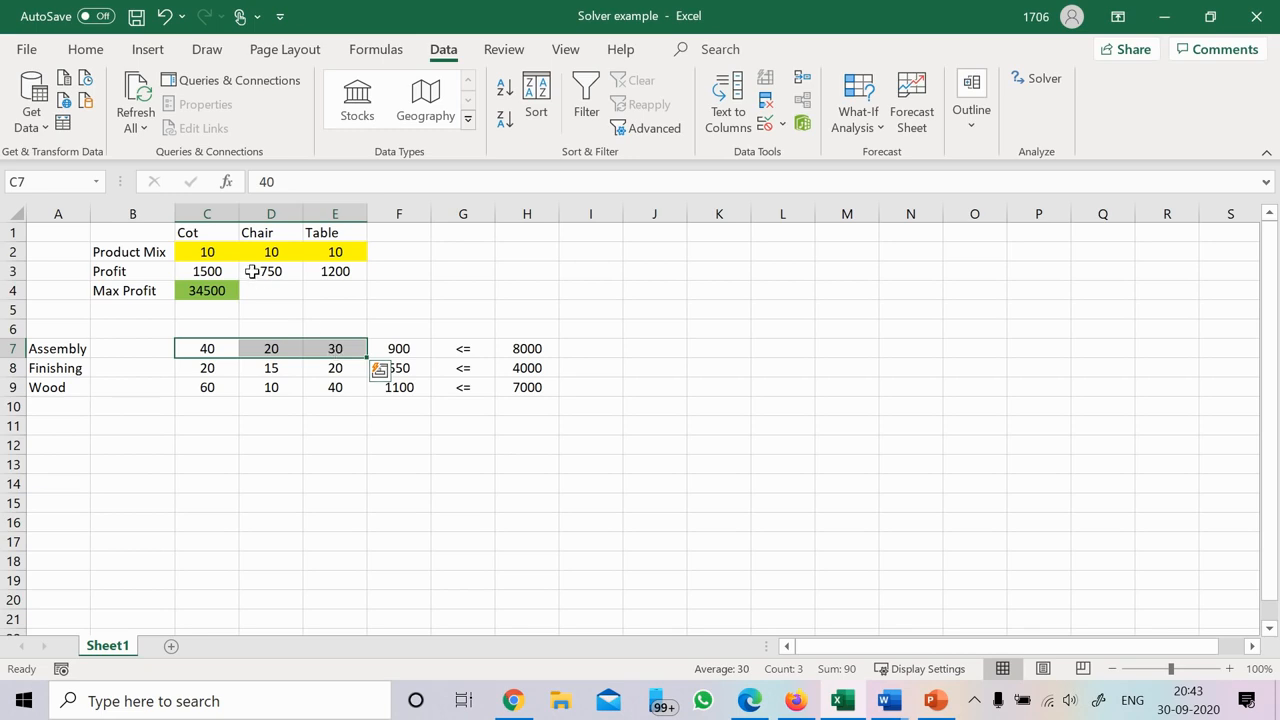
left_click(399, 348)
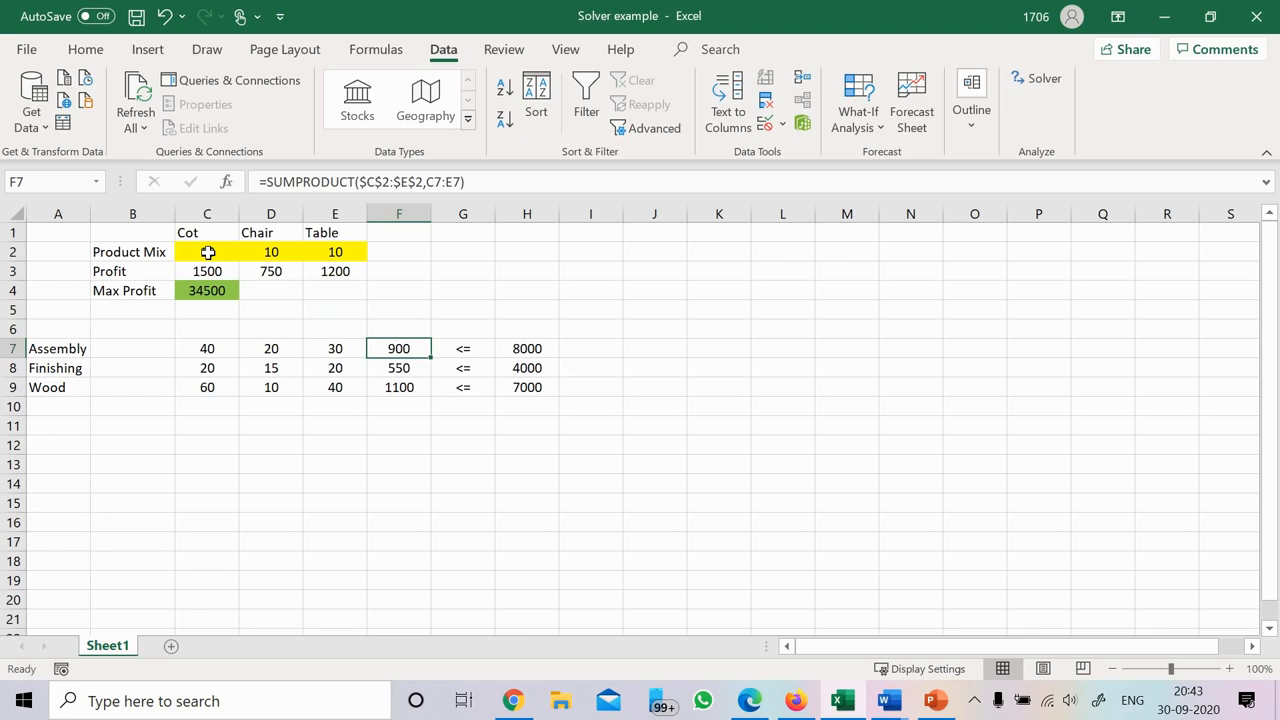
left_click_drag(207, 252, 320, 253)
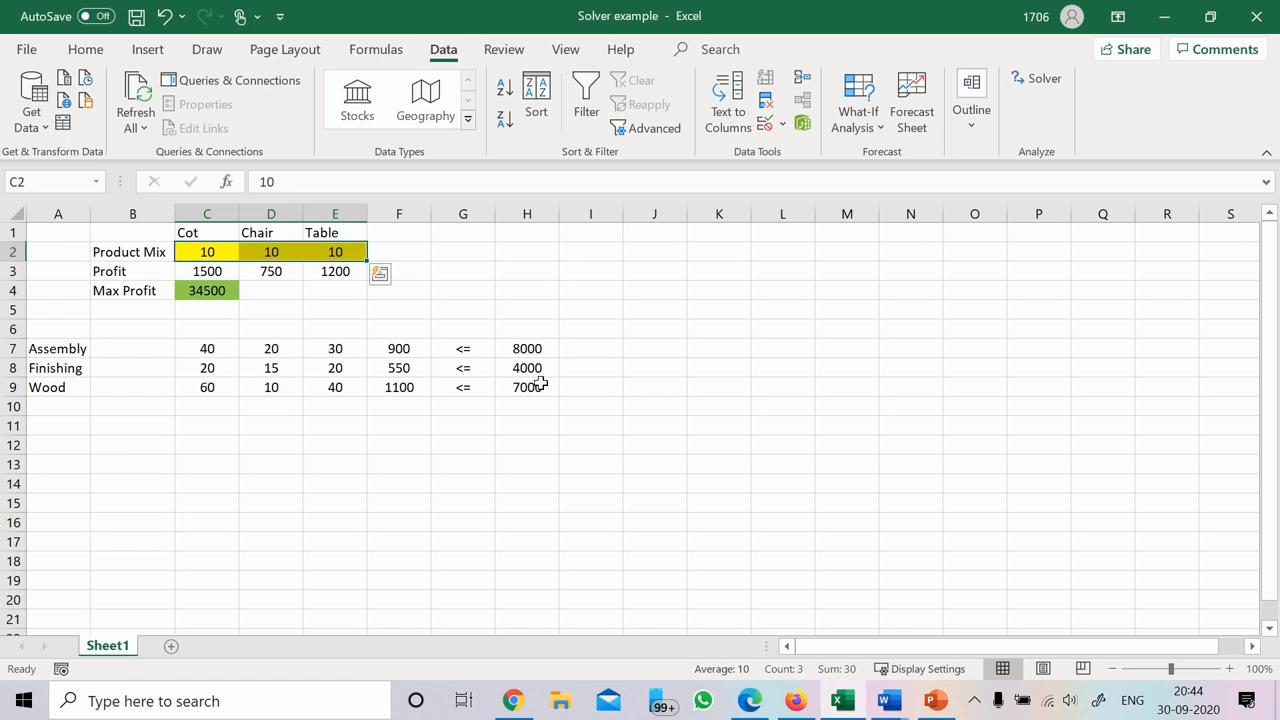
left_click(461, 303)
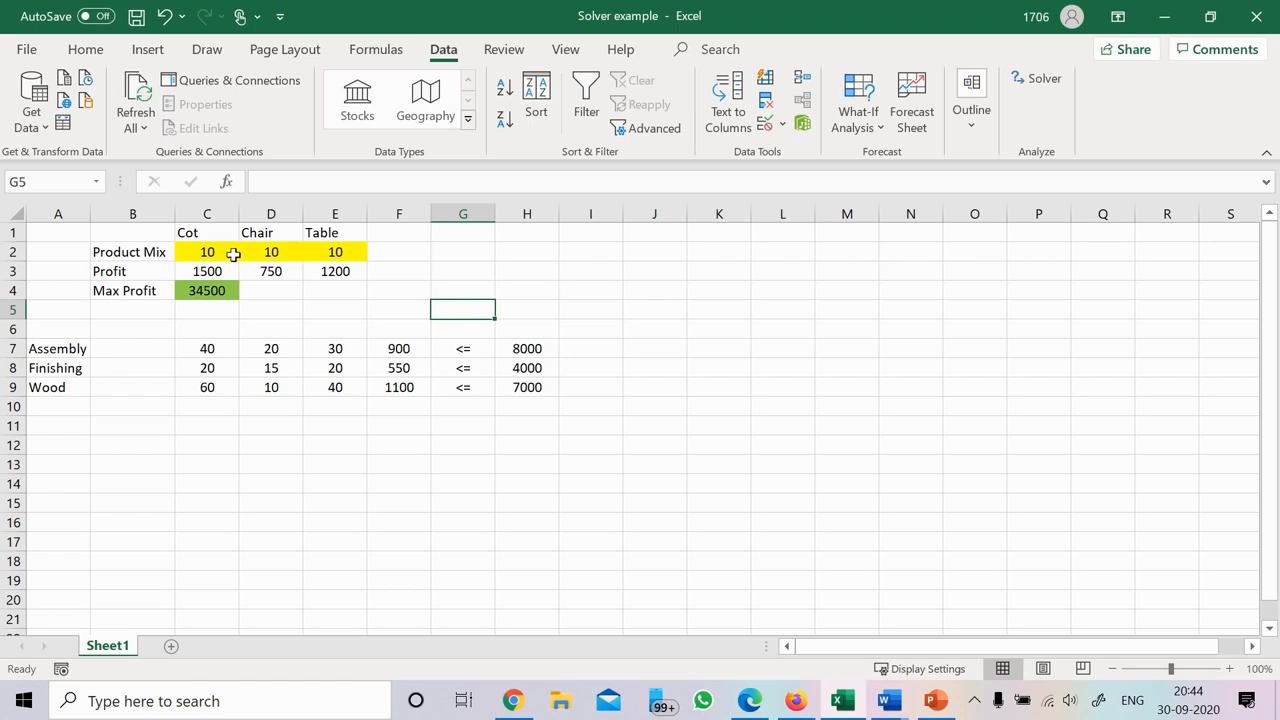
Clear the trial cot, chair and table quantities from the product mix cells C2:E2
left_click_drag(216, 252, 331, 249)
key("Delete")
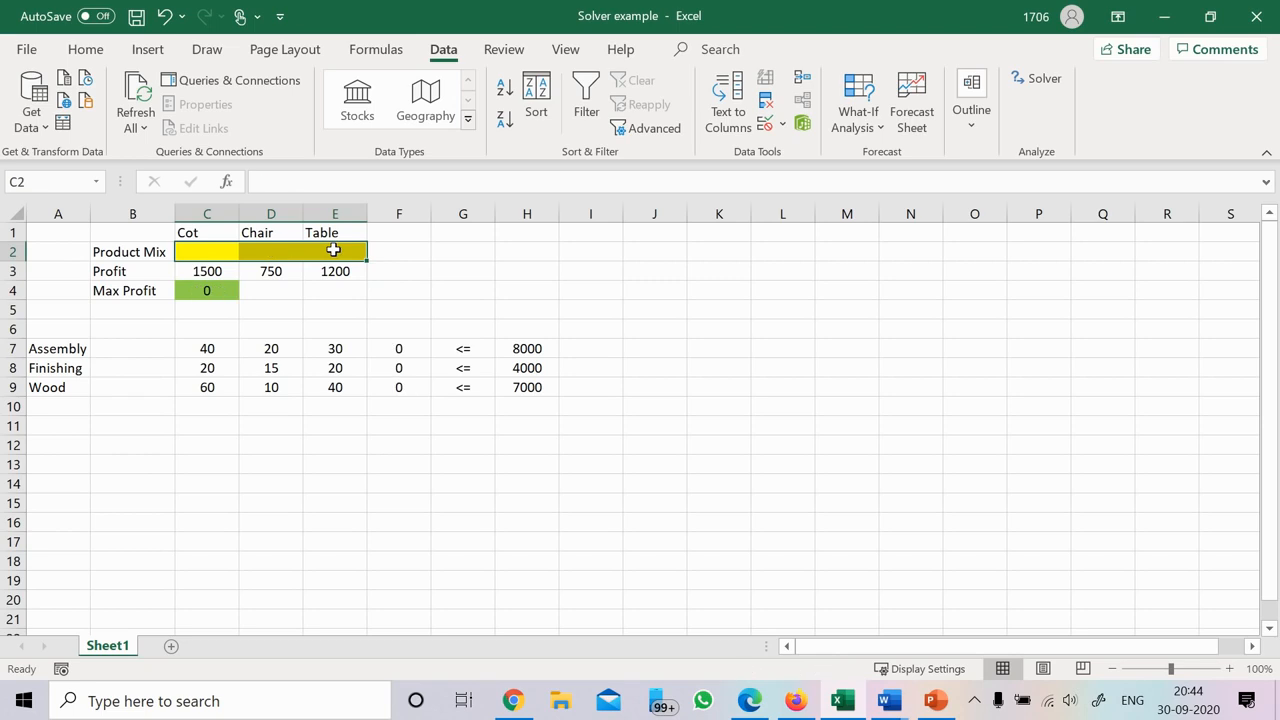
left_click(577, 310)
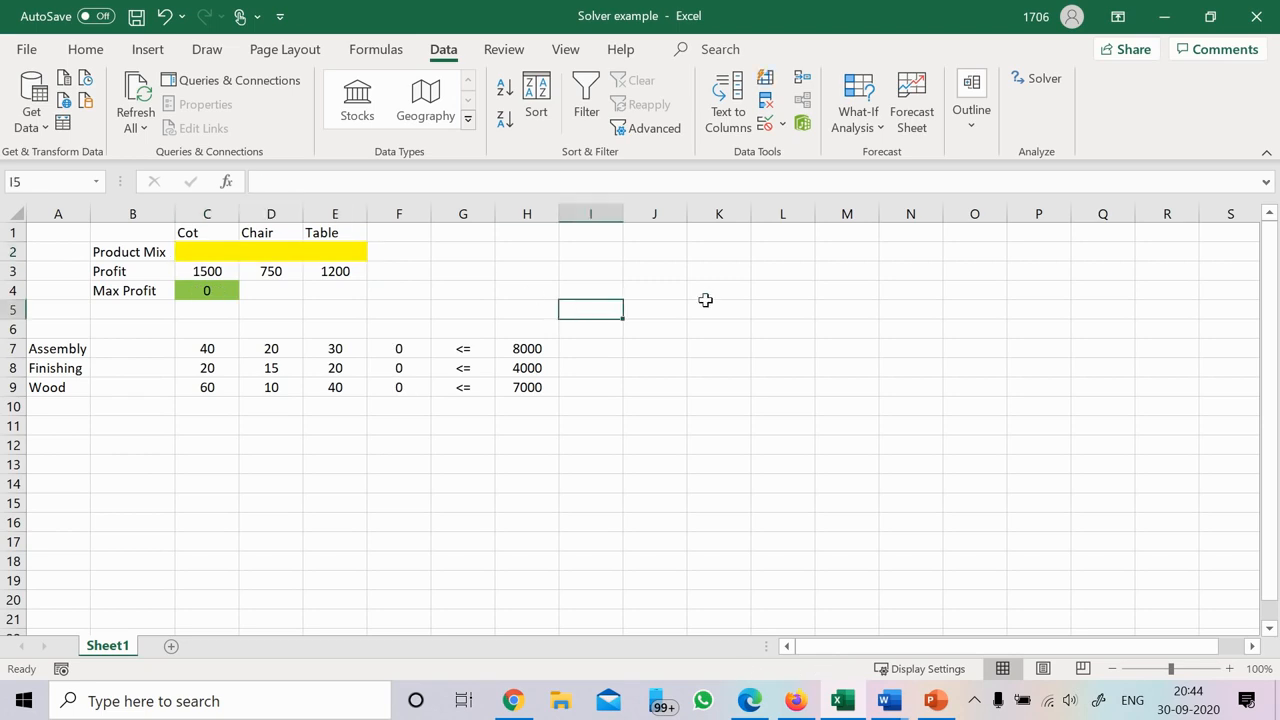
left_click(706, 302)
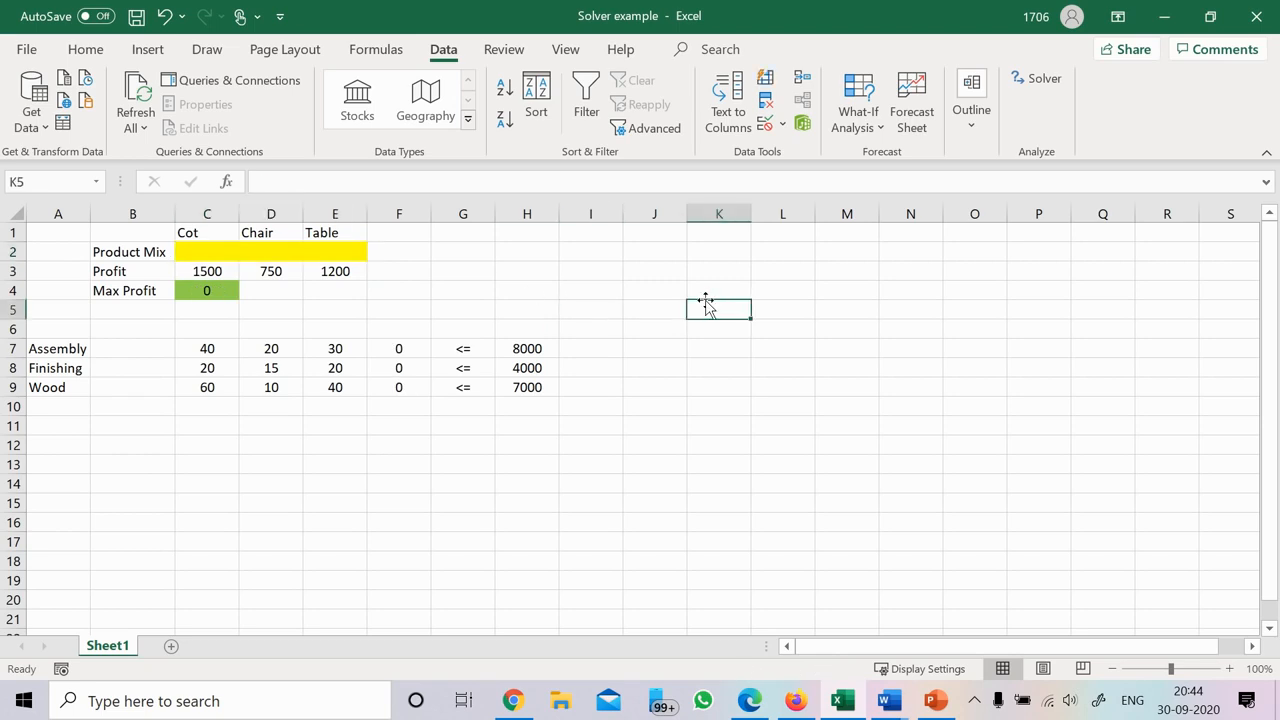
Open Solver and set the objective to maximize the profit cell C4
left_click(1038, 79)
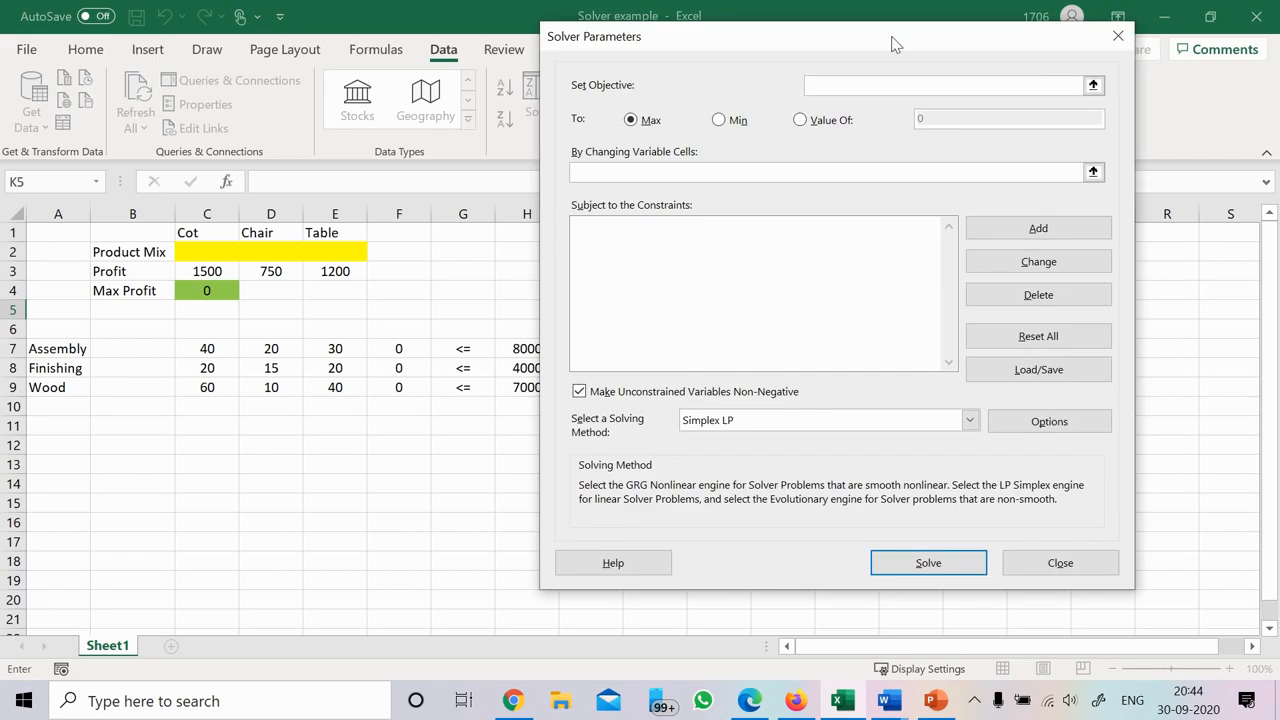
left_click_drag(894, 40, 926, 69)
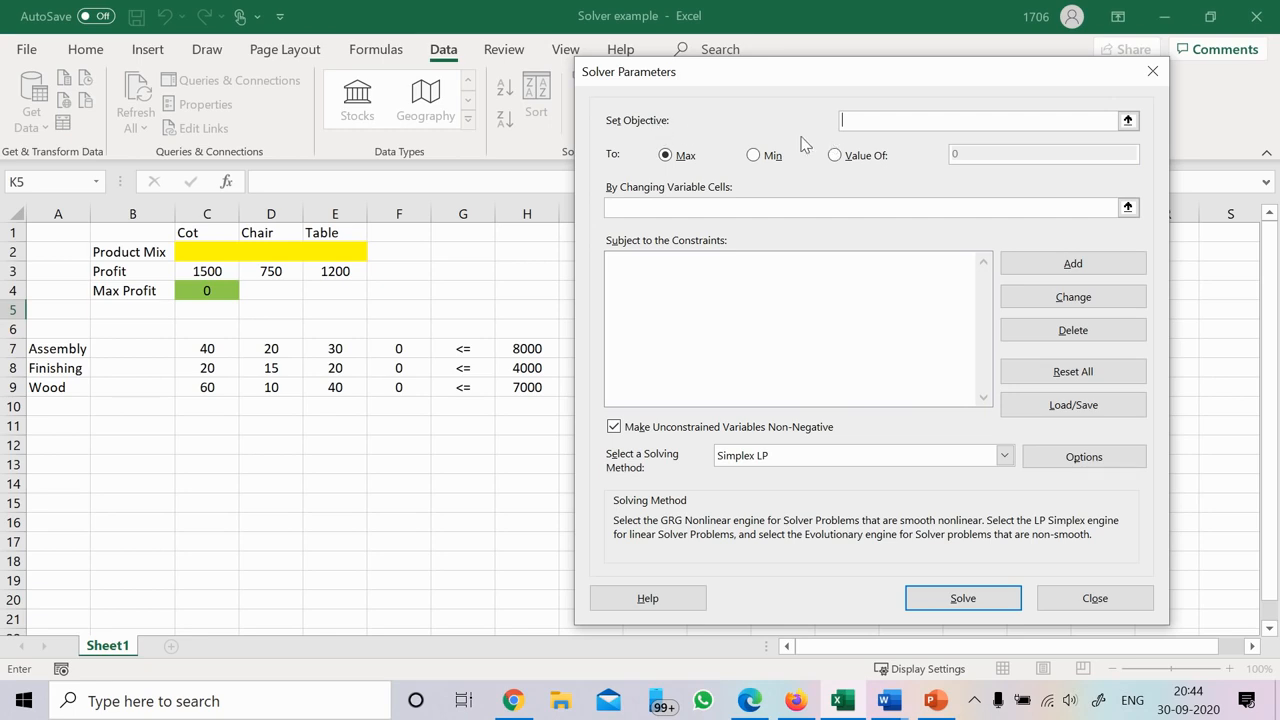
left_click(210, 288)
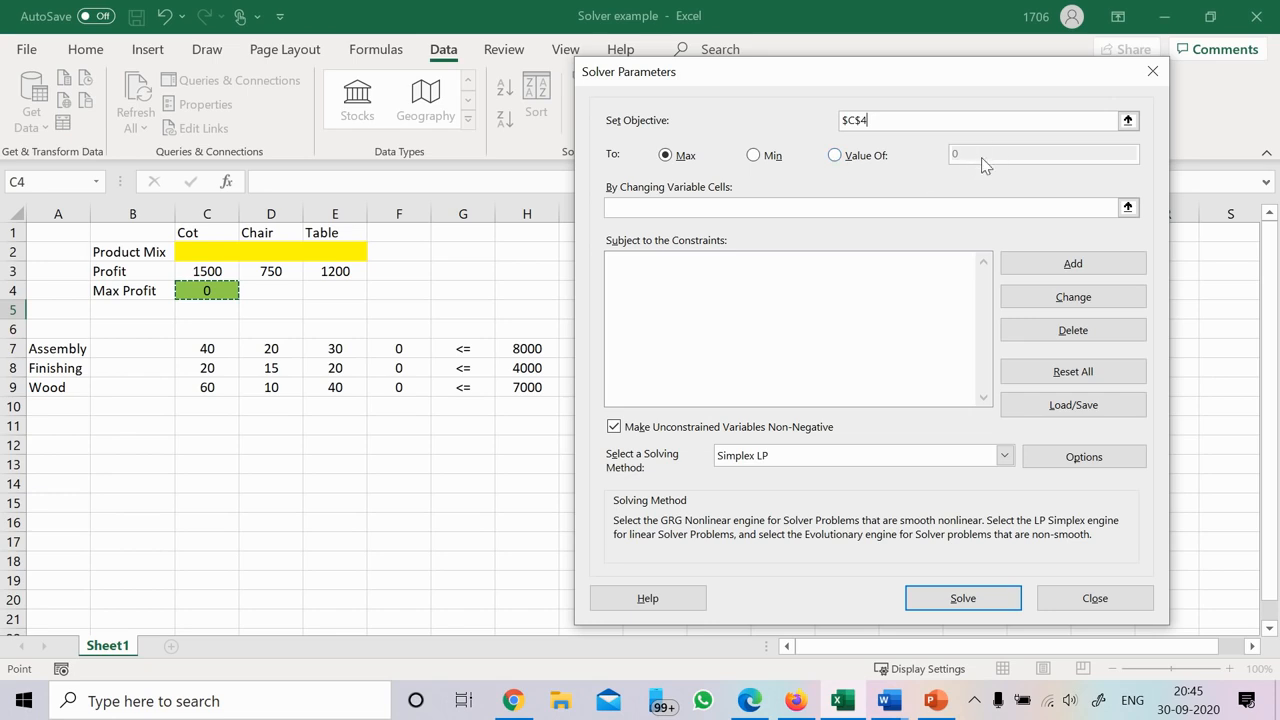
left_click(835, 157)
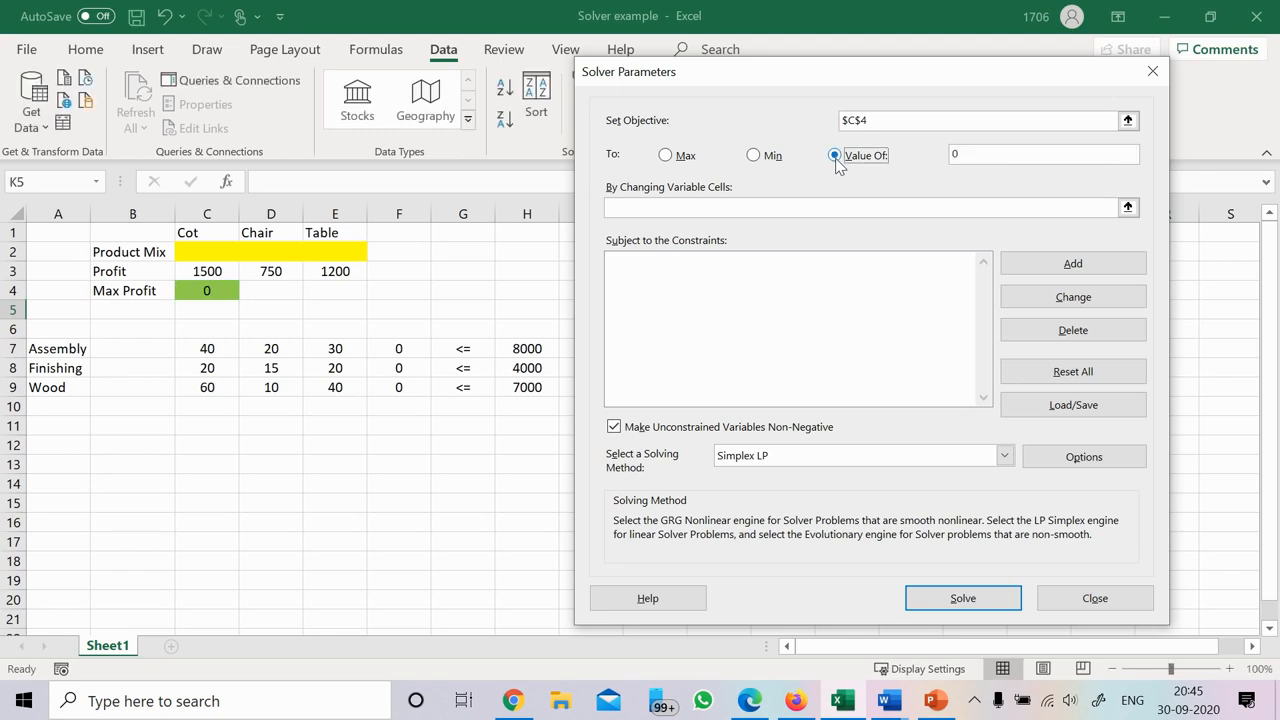
left_click(666, 157)
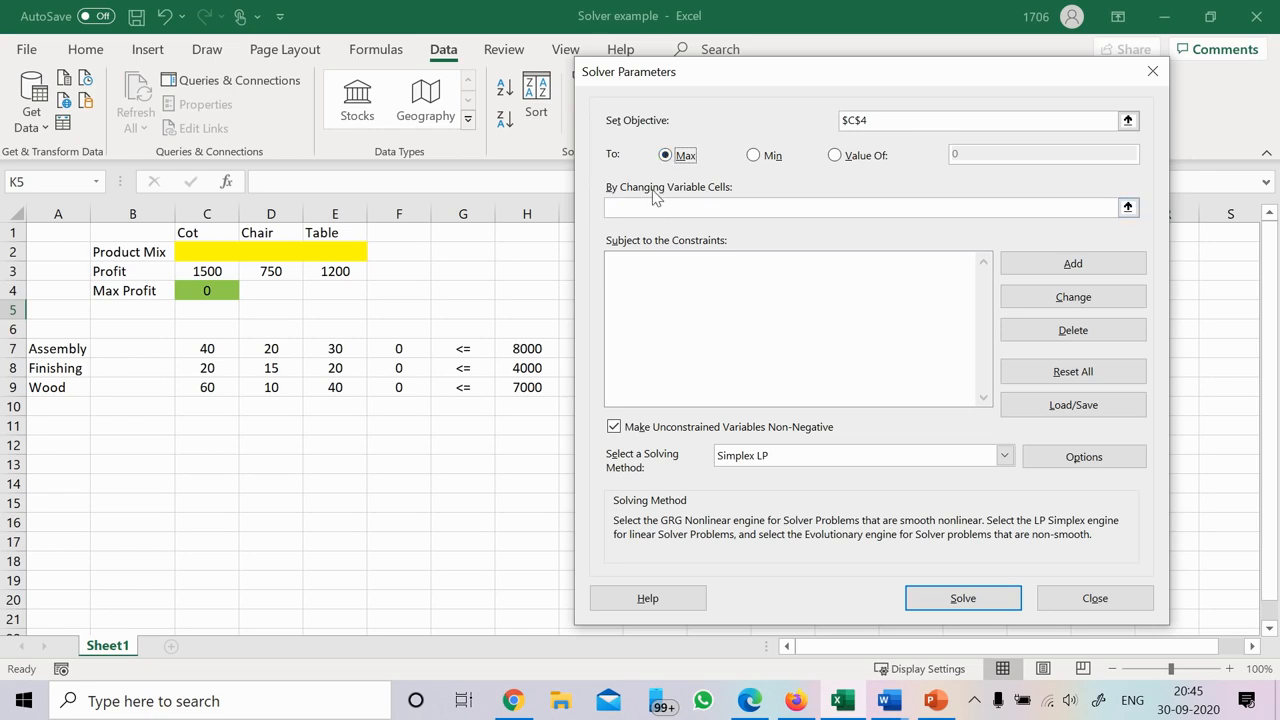
Set the product mix range C2:E2 as Solver's changing variable cells
left_click(735, 207)
left_click(681, 207)
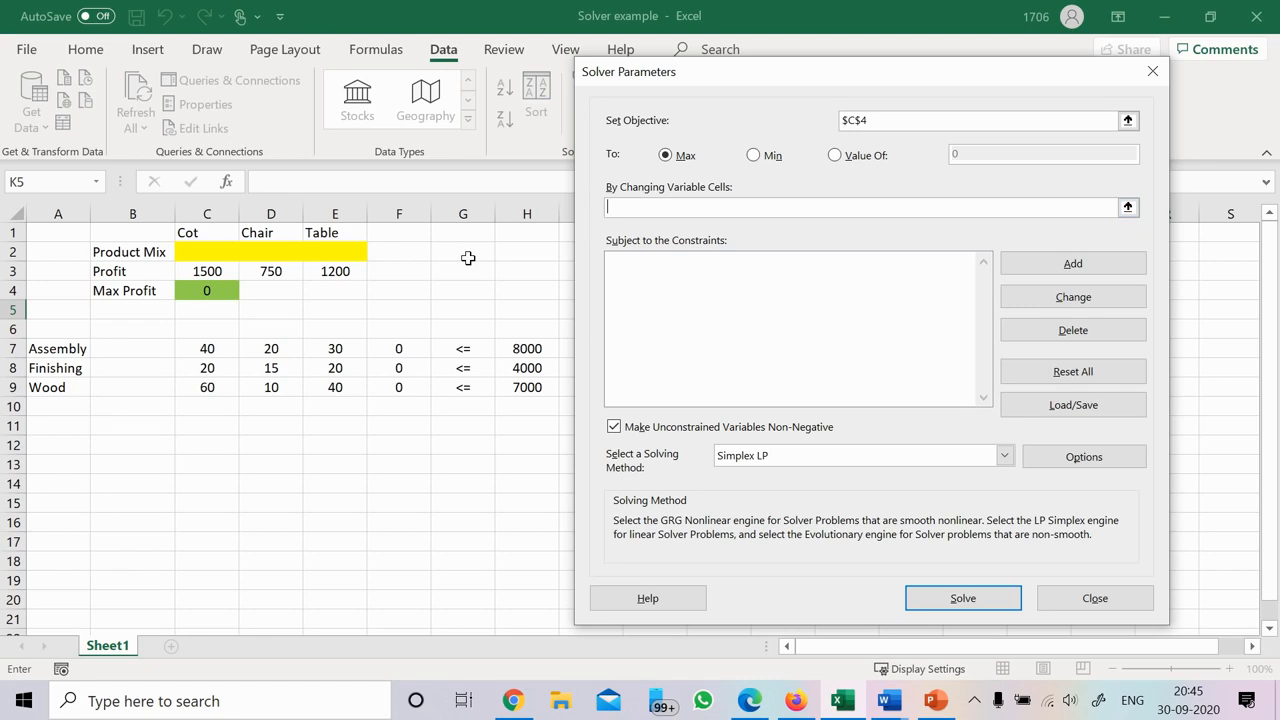
left_click(209, 254)
left_click_drag(209, 254, 327, 252)
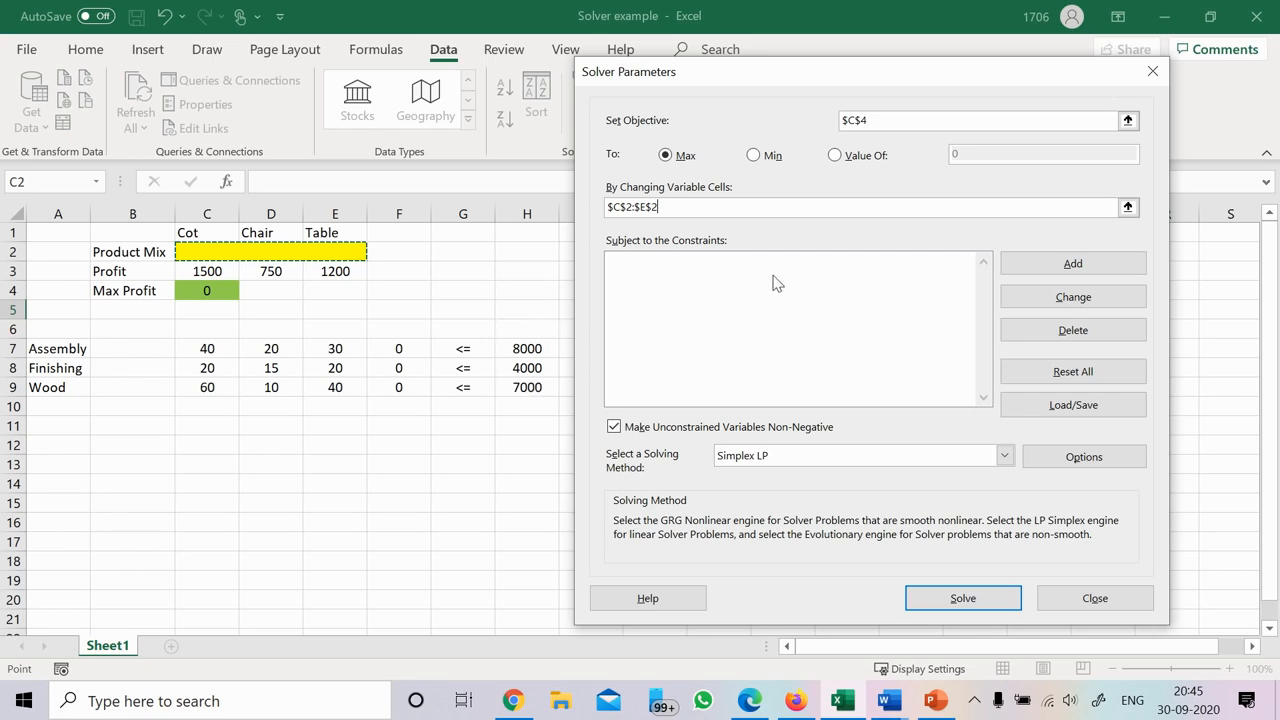
Add the Solver constraint that assembly usage in F7 is <= the available amount in H7
left_click(760, 304)
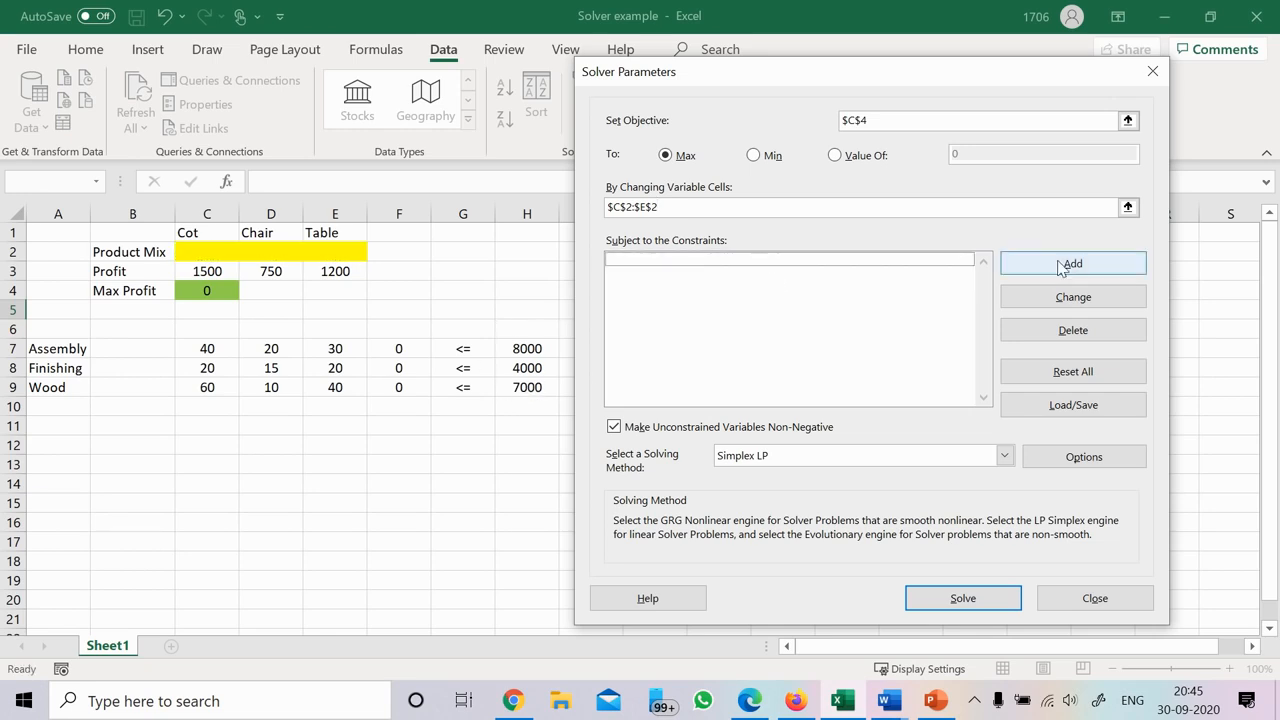
left_click(1088, 266)
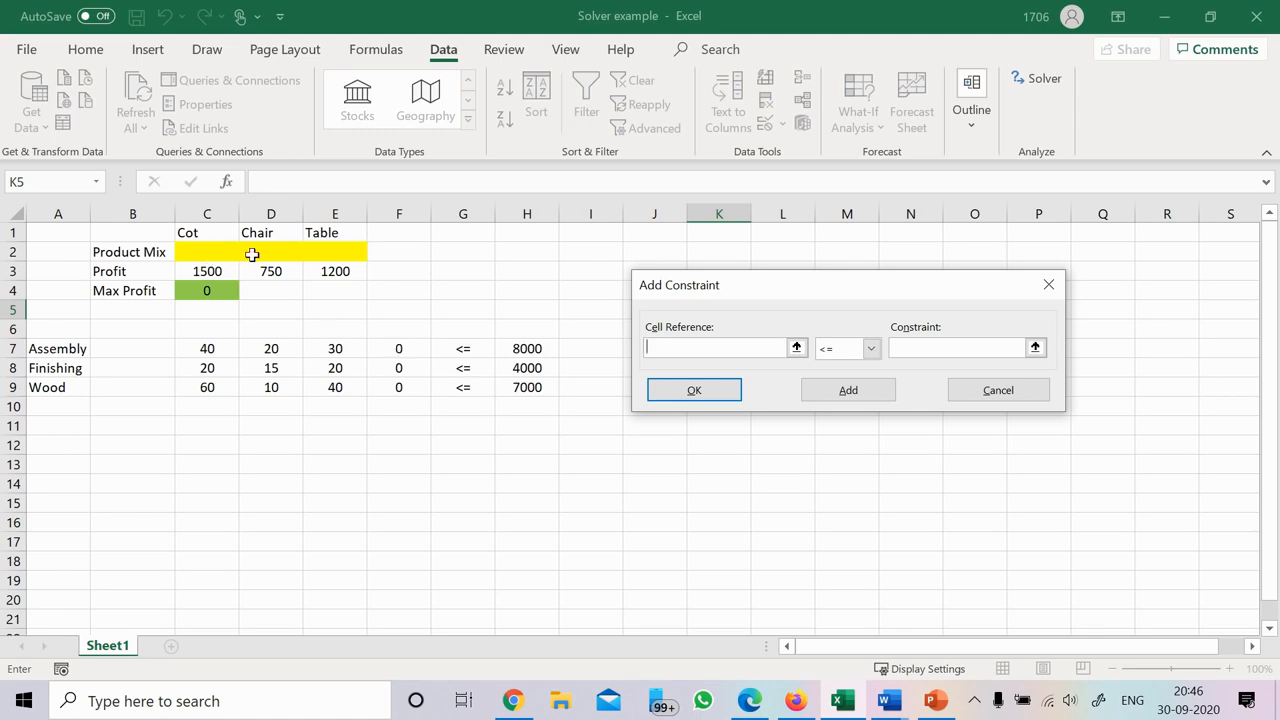
left_click(400, 348)
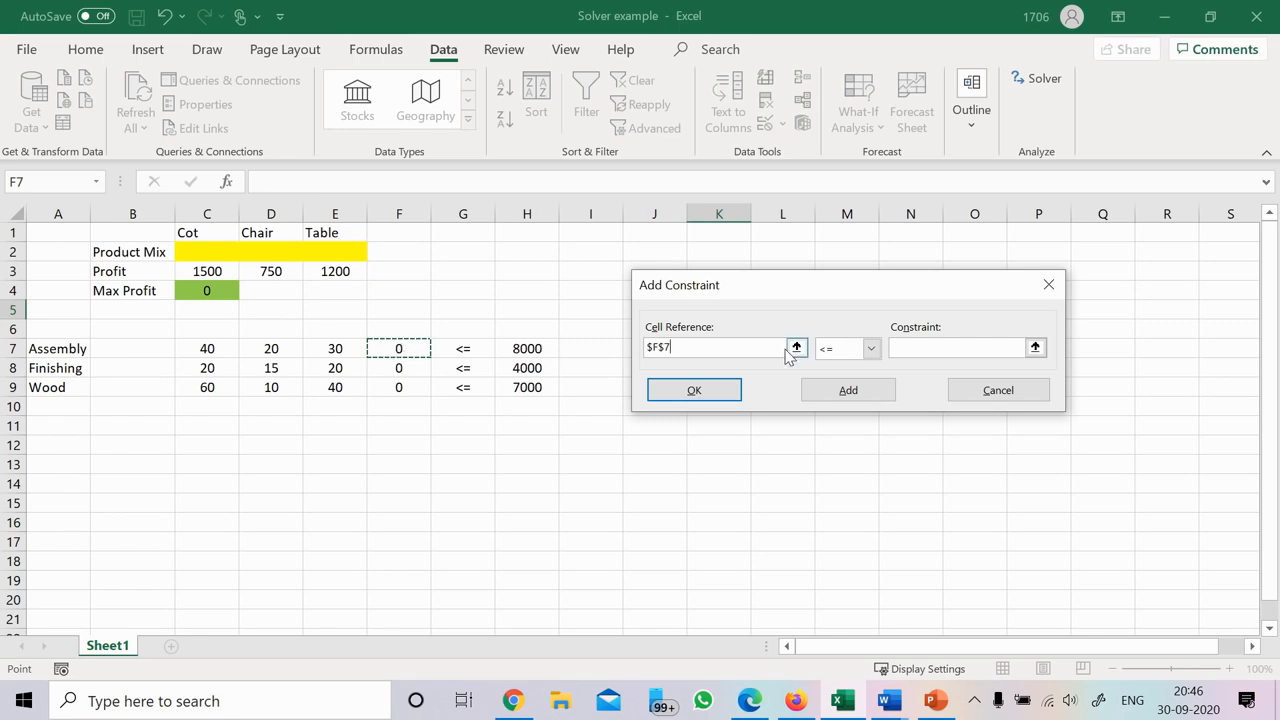
left_click(871, 349)
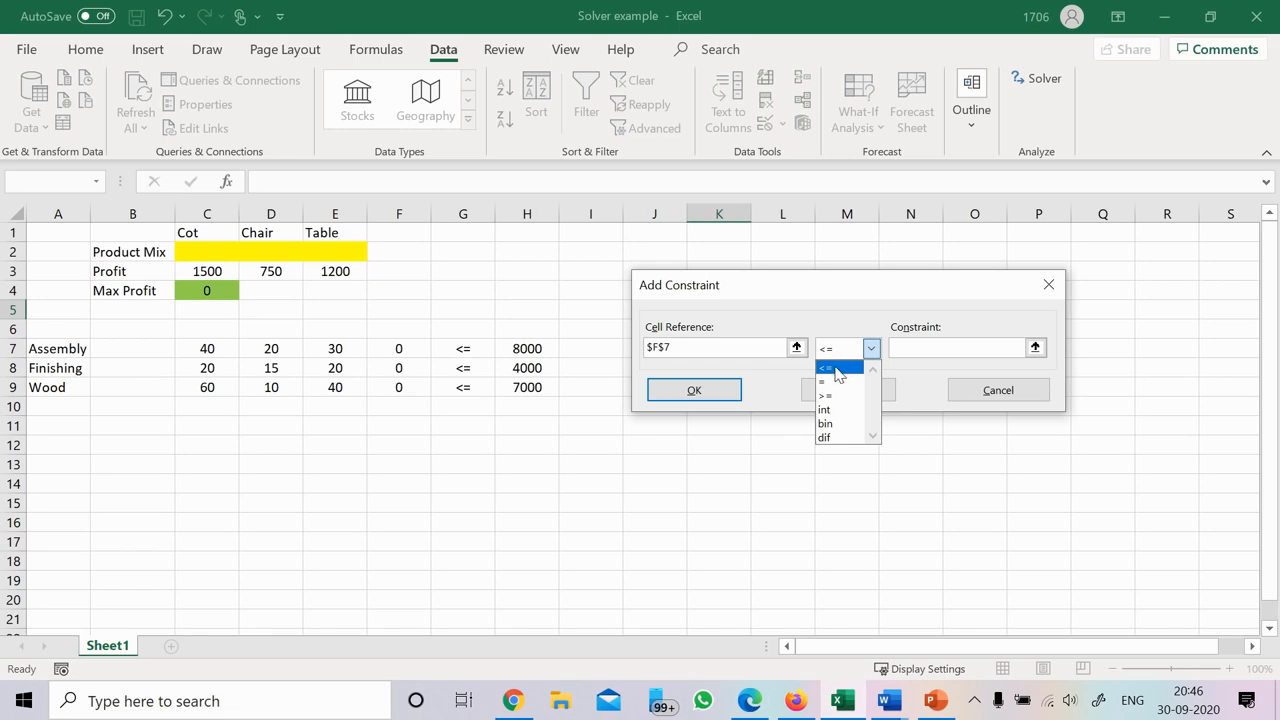
left_click(838, 370)
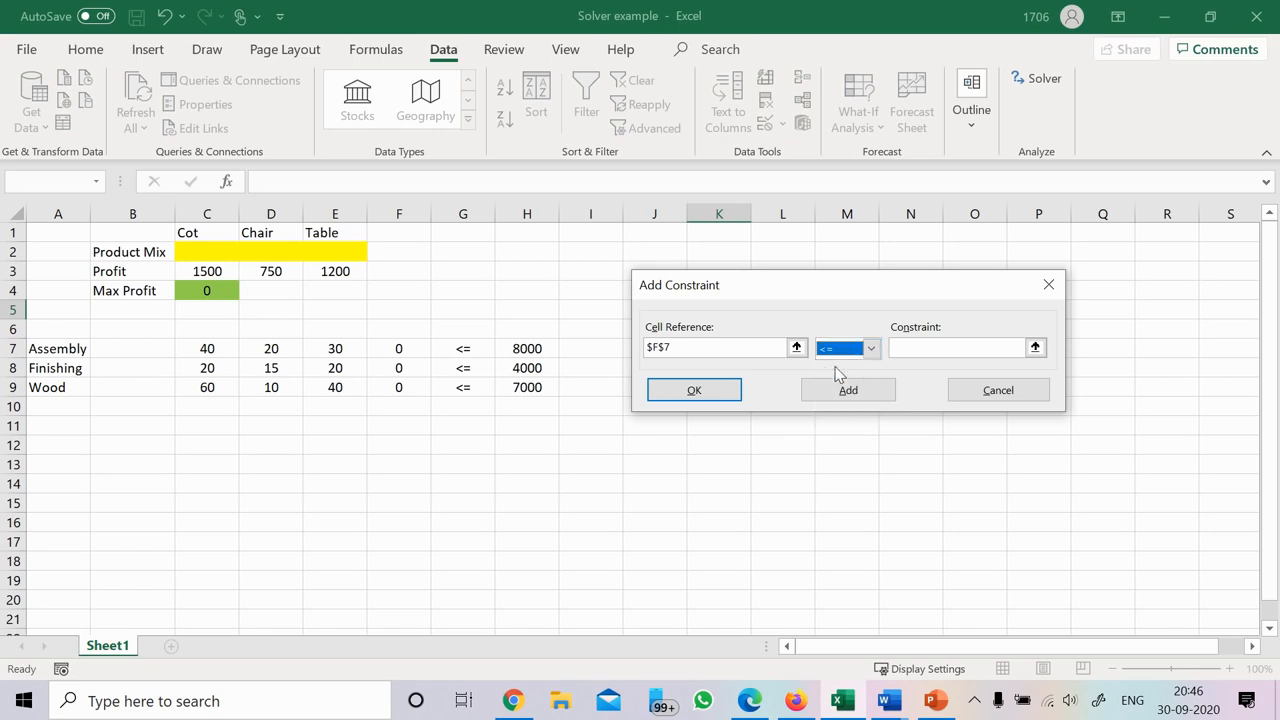
left_click(940, 347)
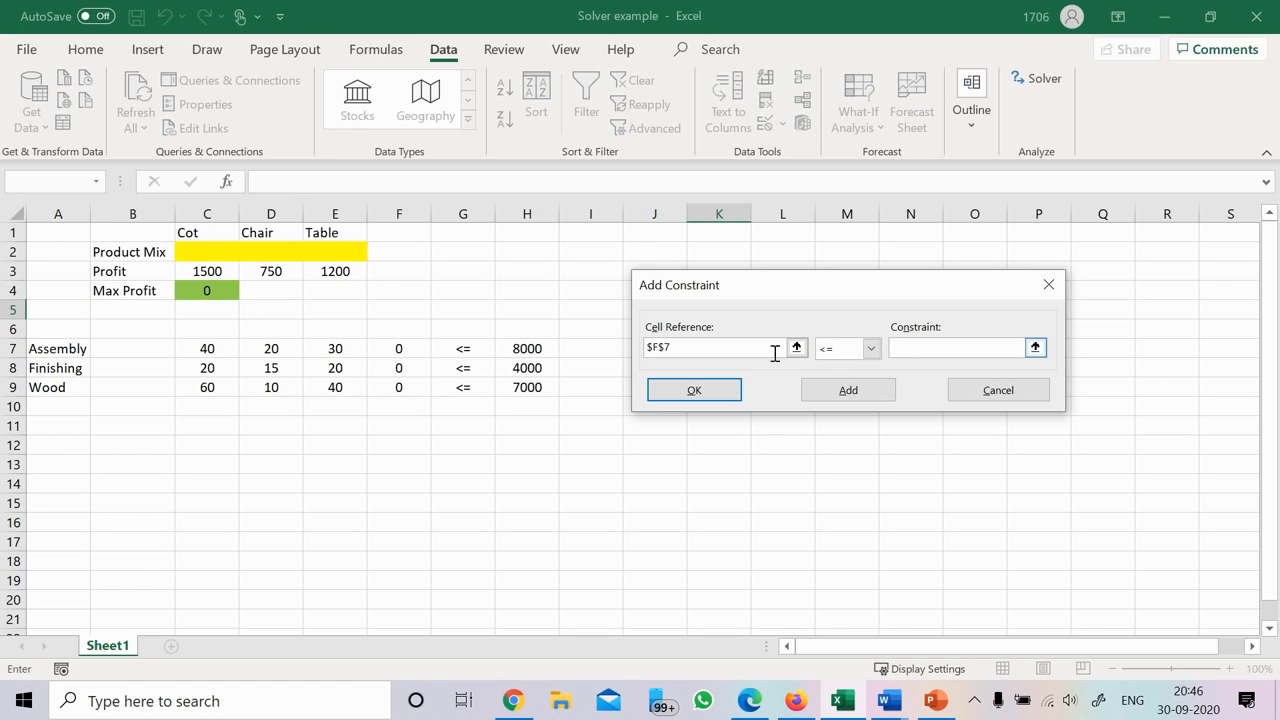
left_click(540, 350)
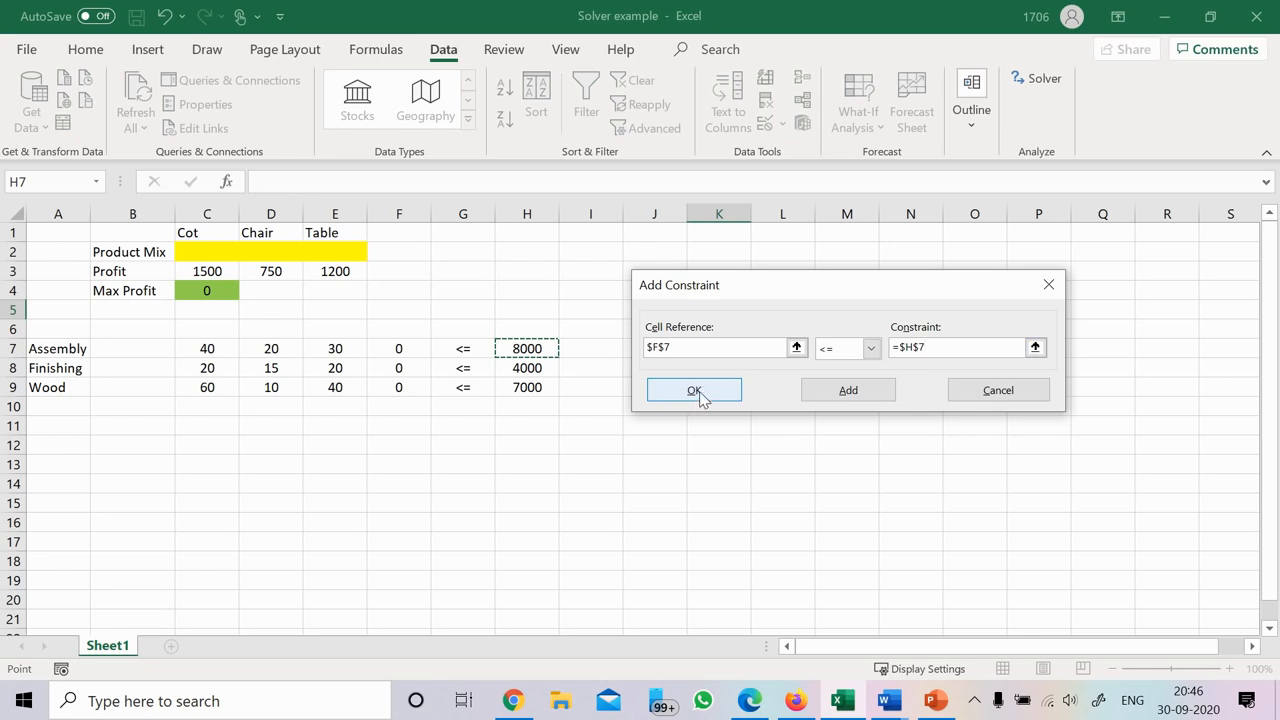
left_click(846, 398)
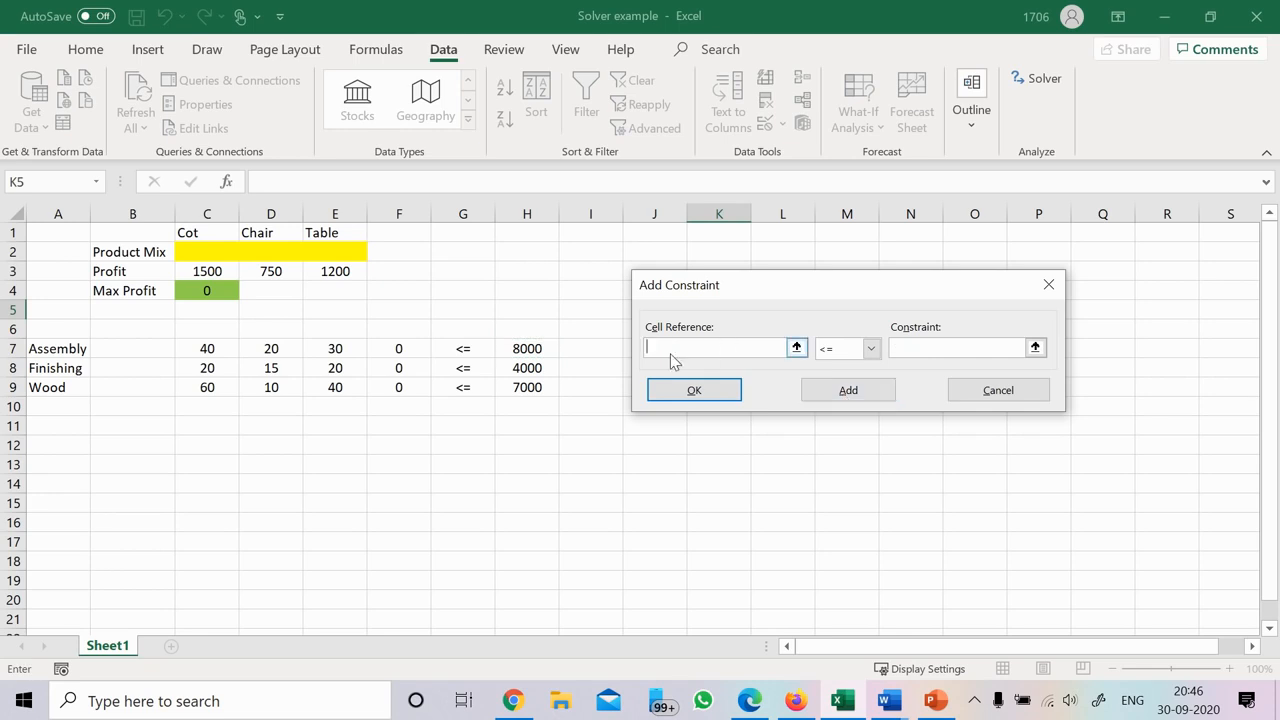
Add the Solver constraint that finishing usage in F8 is <= the available amount in H8
left_click(401, 371)
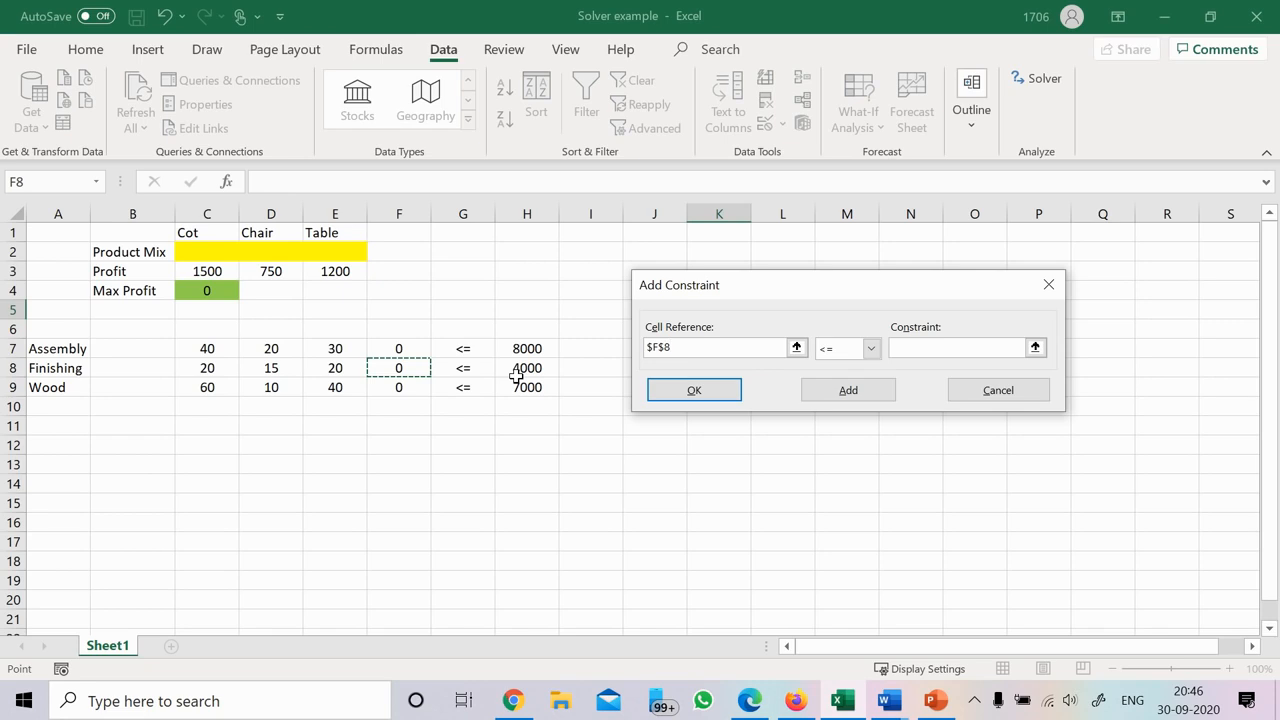
left_click(955, 347)
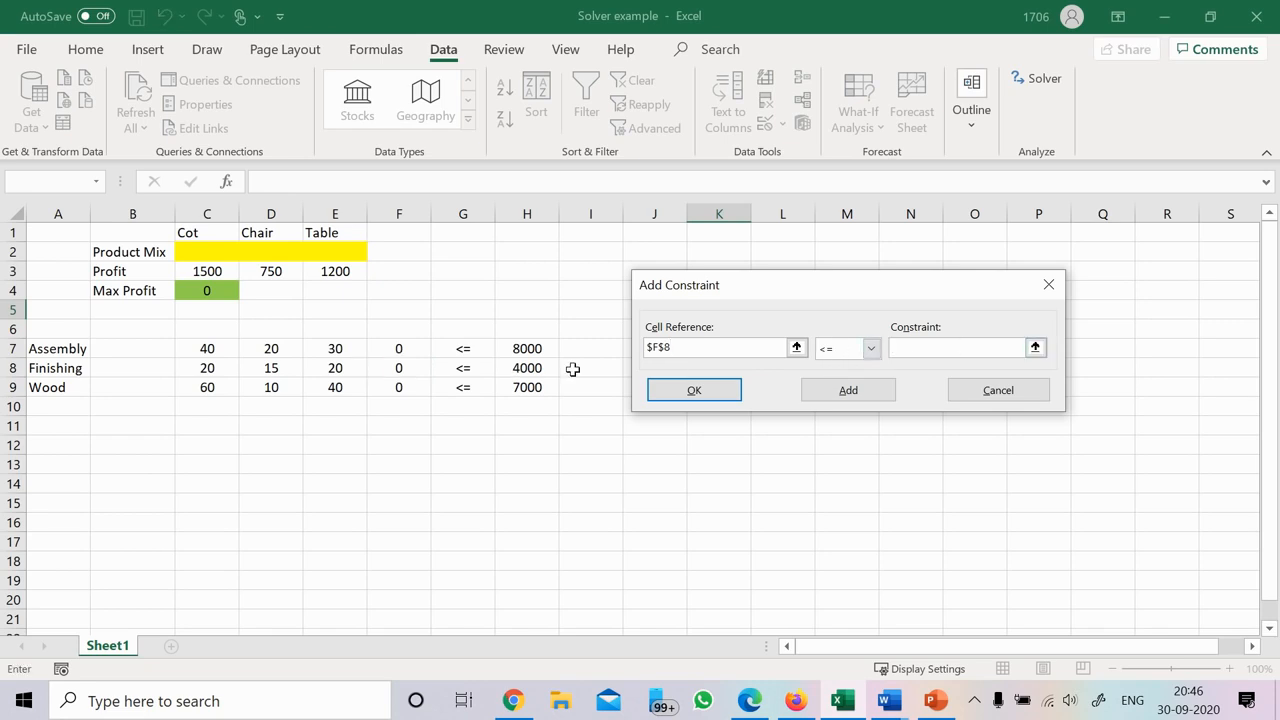
left_click(531, 369)
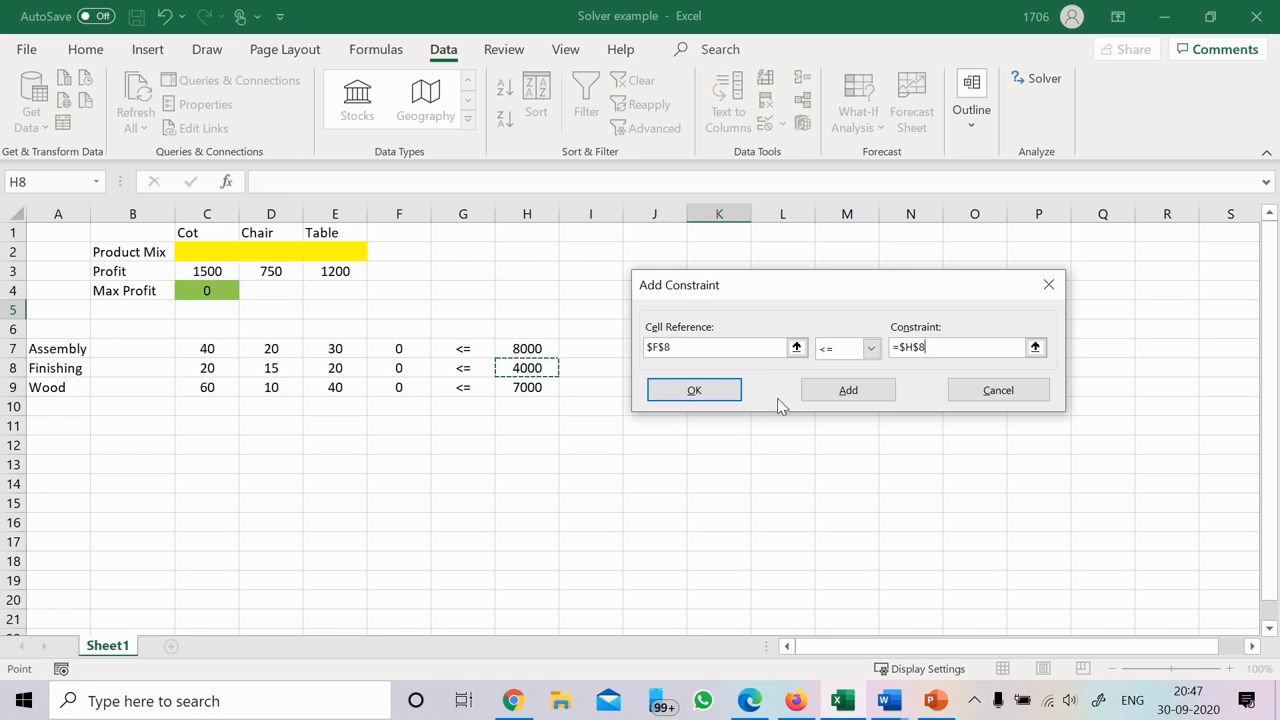
left_click(836, 401)
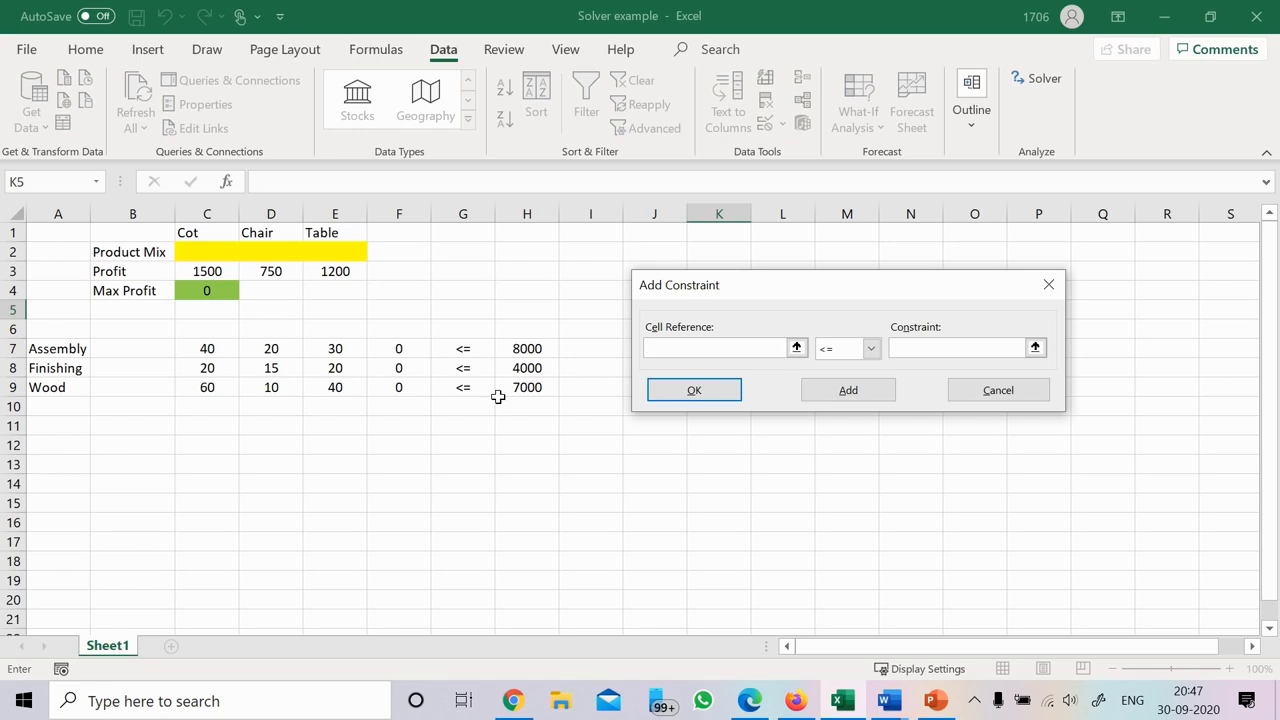
Add the constraint that wood usage in F9 is <= the limit in H9, and return to the Solver parameters
left_click(401, 389)
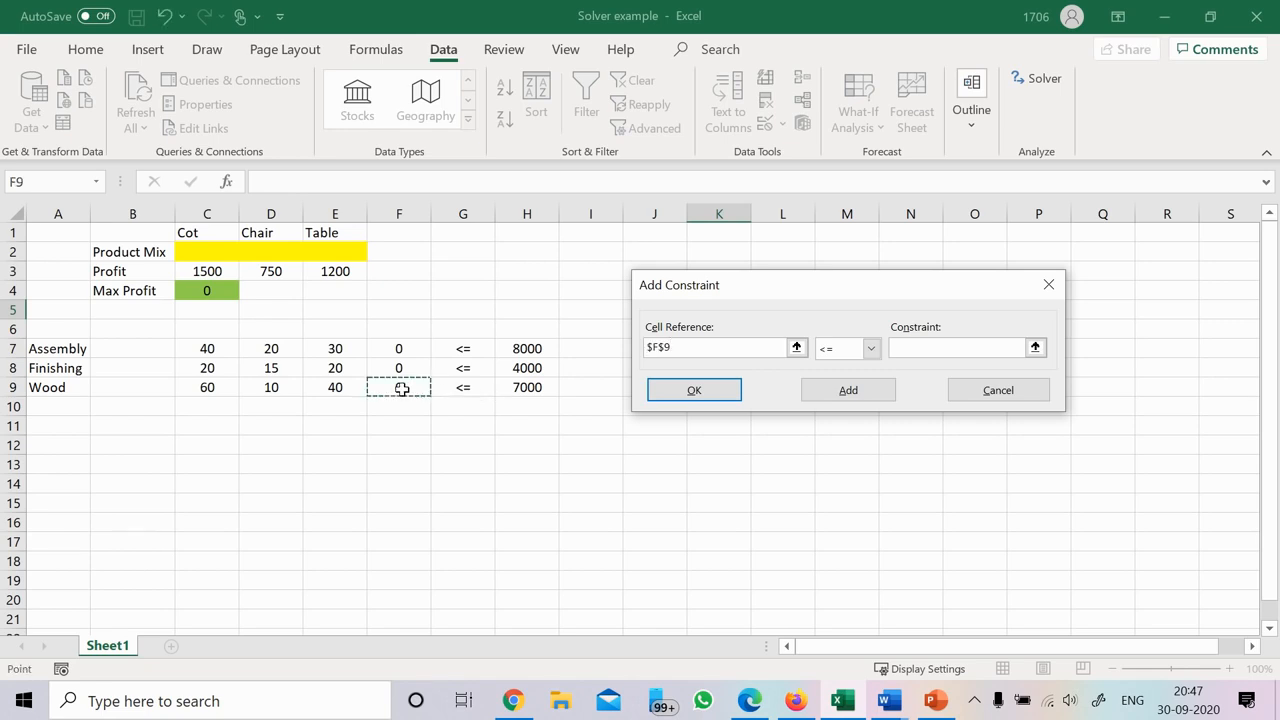
left_click(950, 347)
left_click(534, 387)
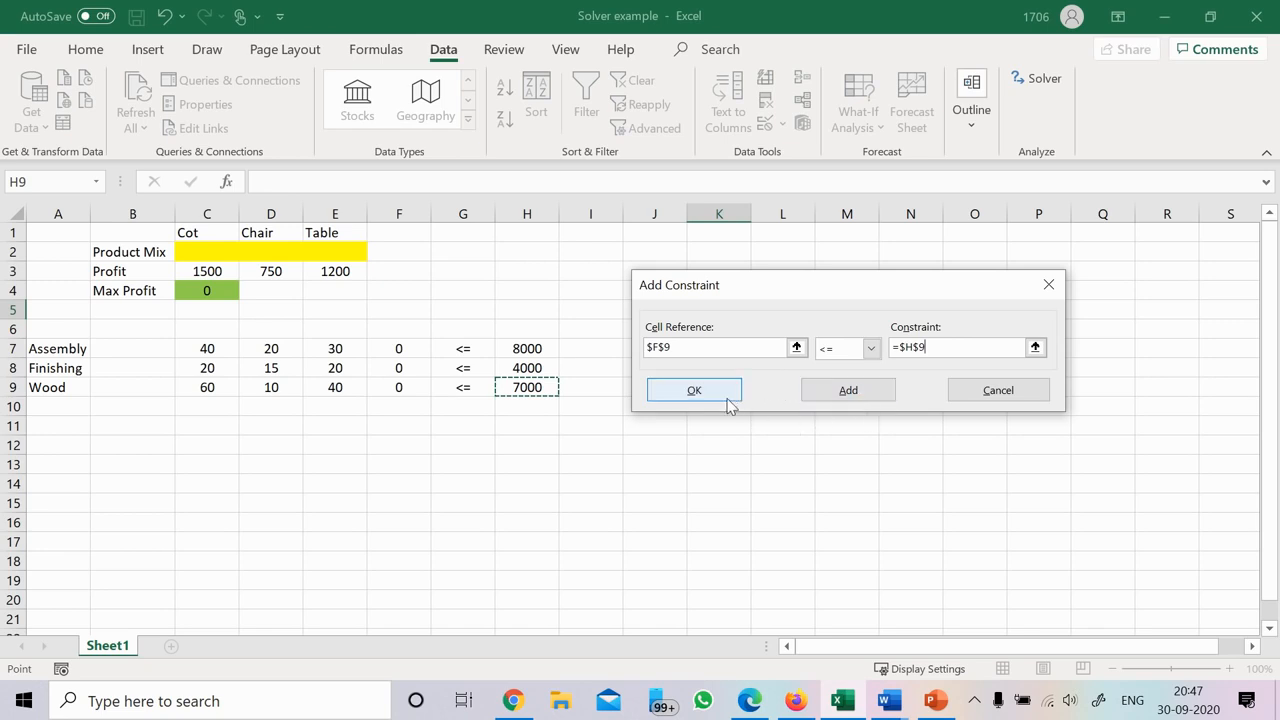
left_click(694, 390)
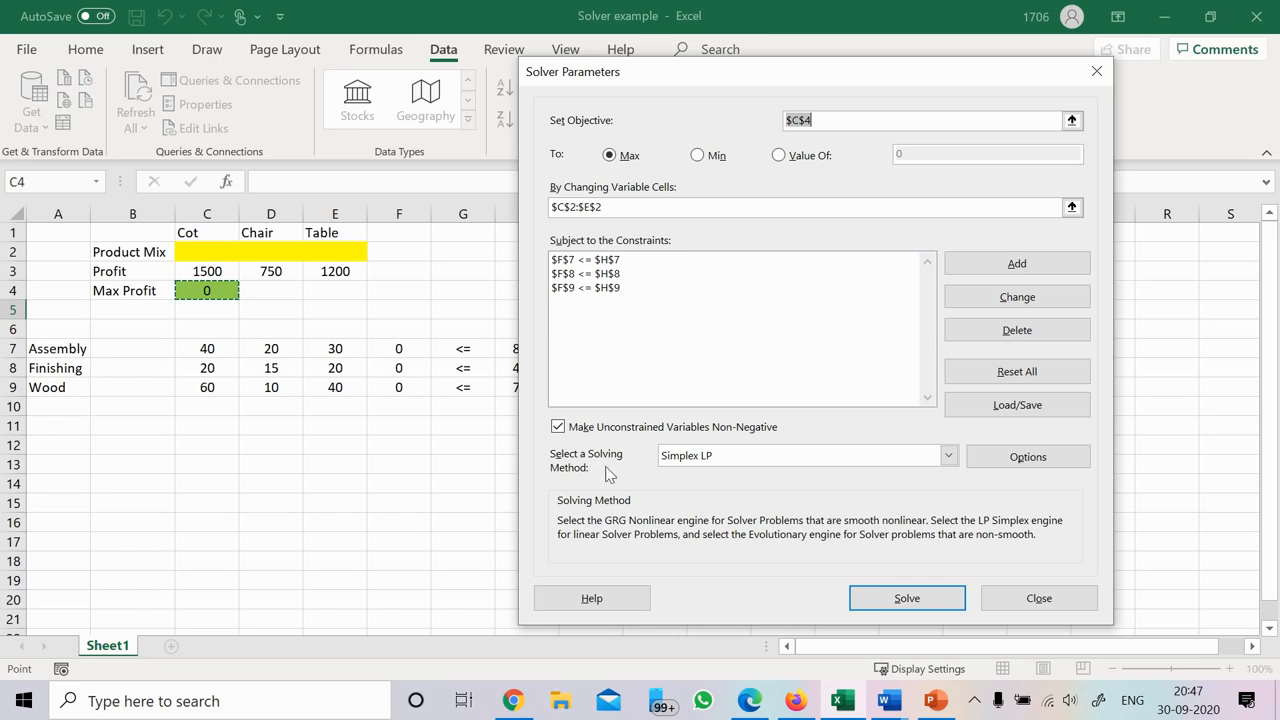
Choose Simplex LP as the solving method and move the Solver dialog clear of the model data
left_click(818, 459)
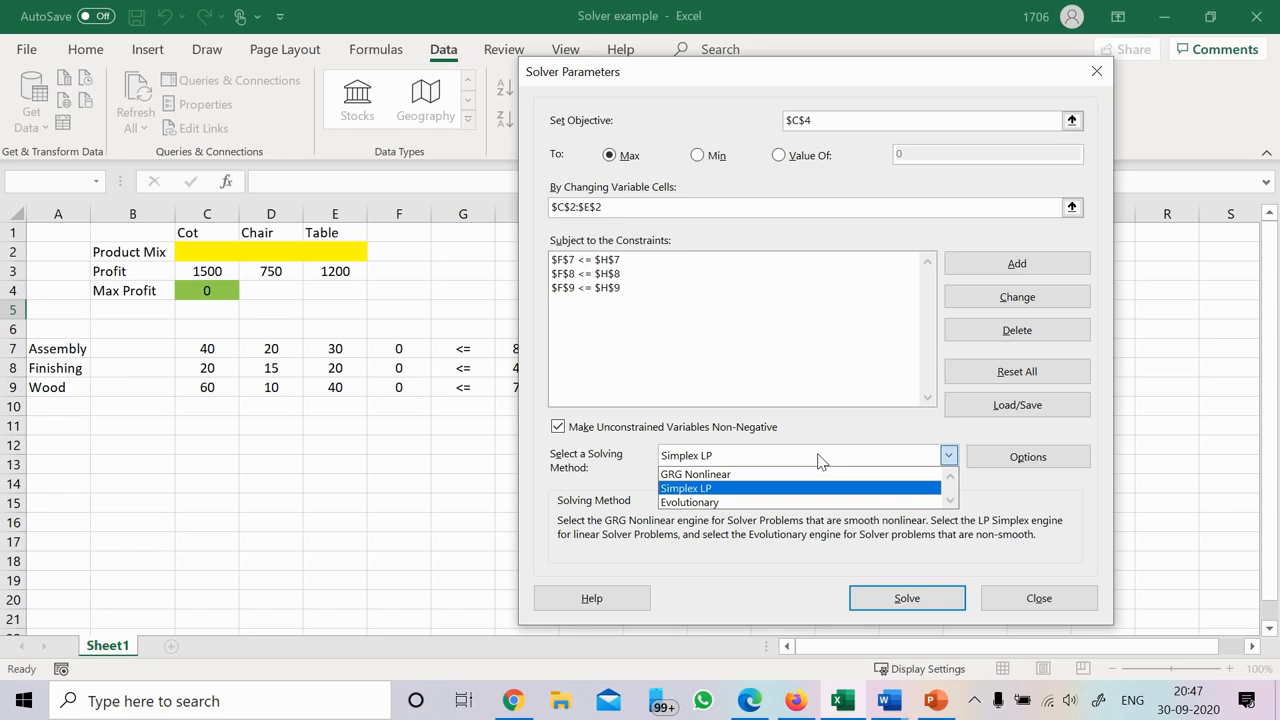
left_click(768, 494)
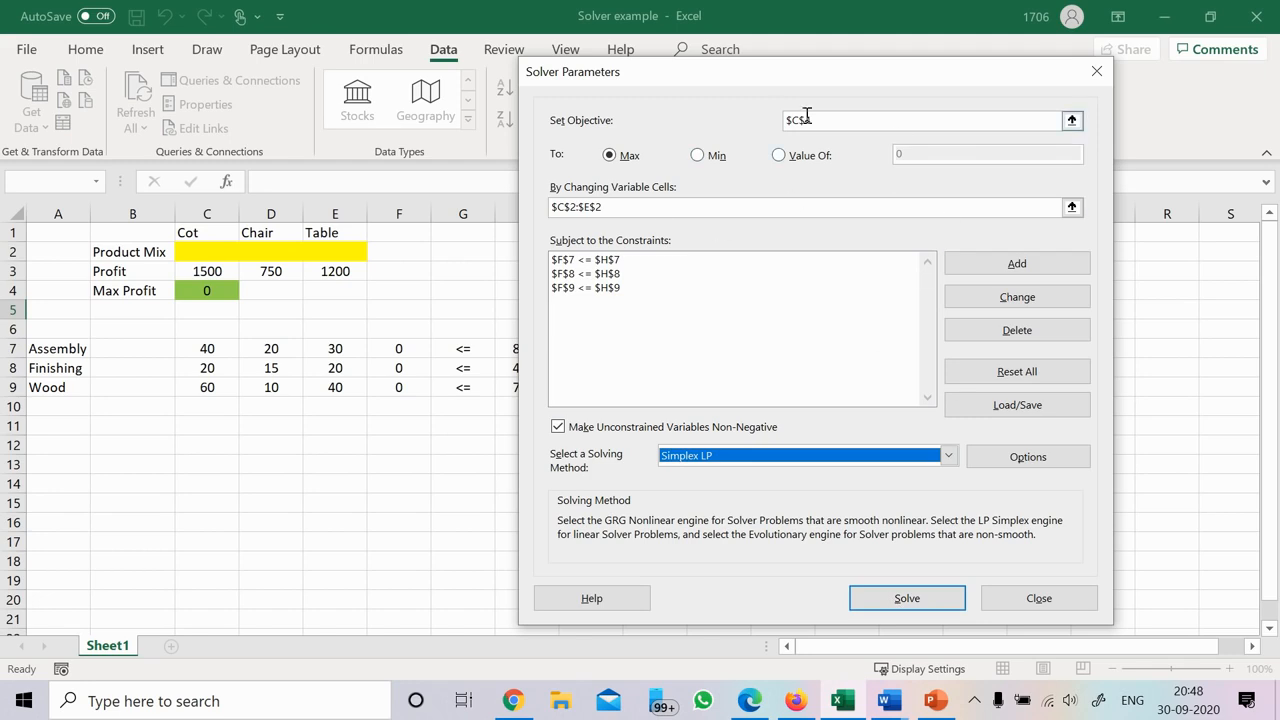
left_click_drag(768, 82, 848, 68)
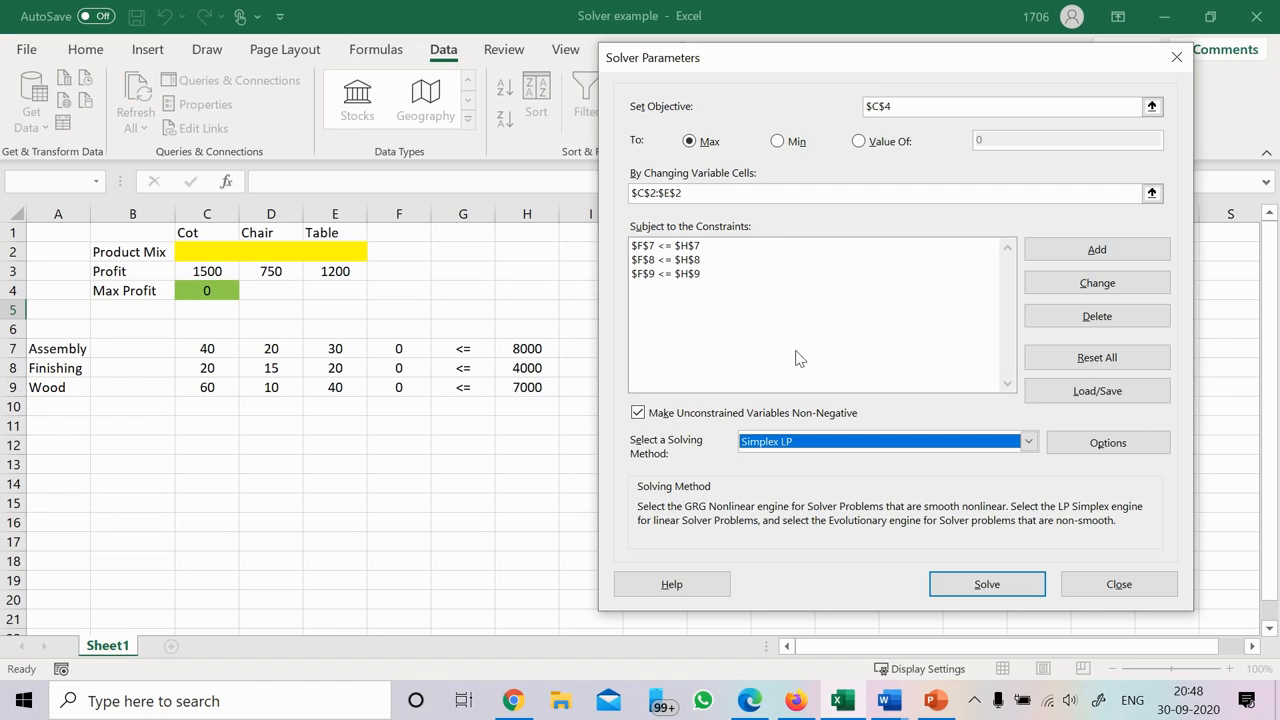
Solve the product-mix model and keep the Solver solution in the worksheet
left_click(977, 586)
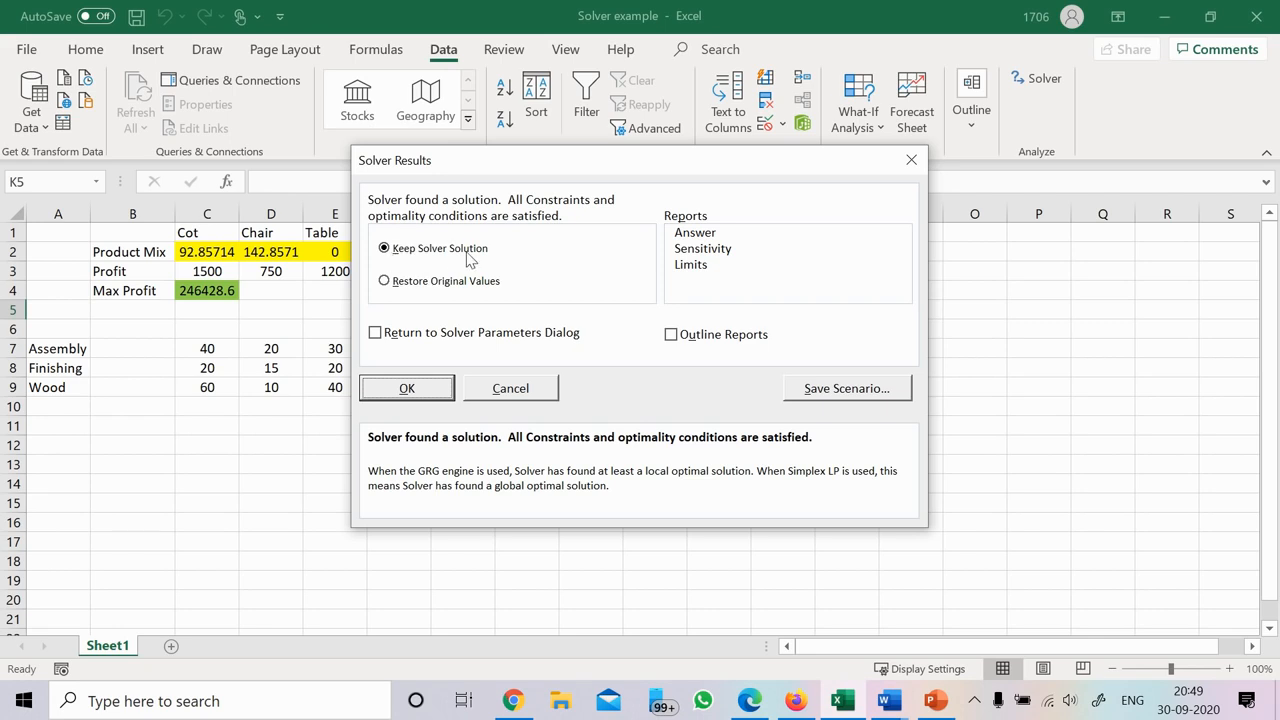
left_click_drag(497, 157, 756, 161)
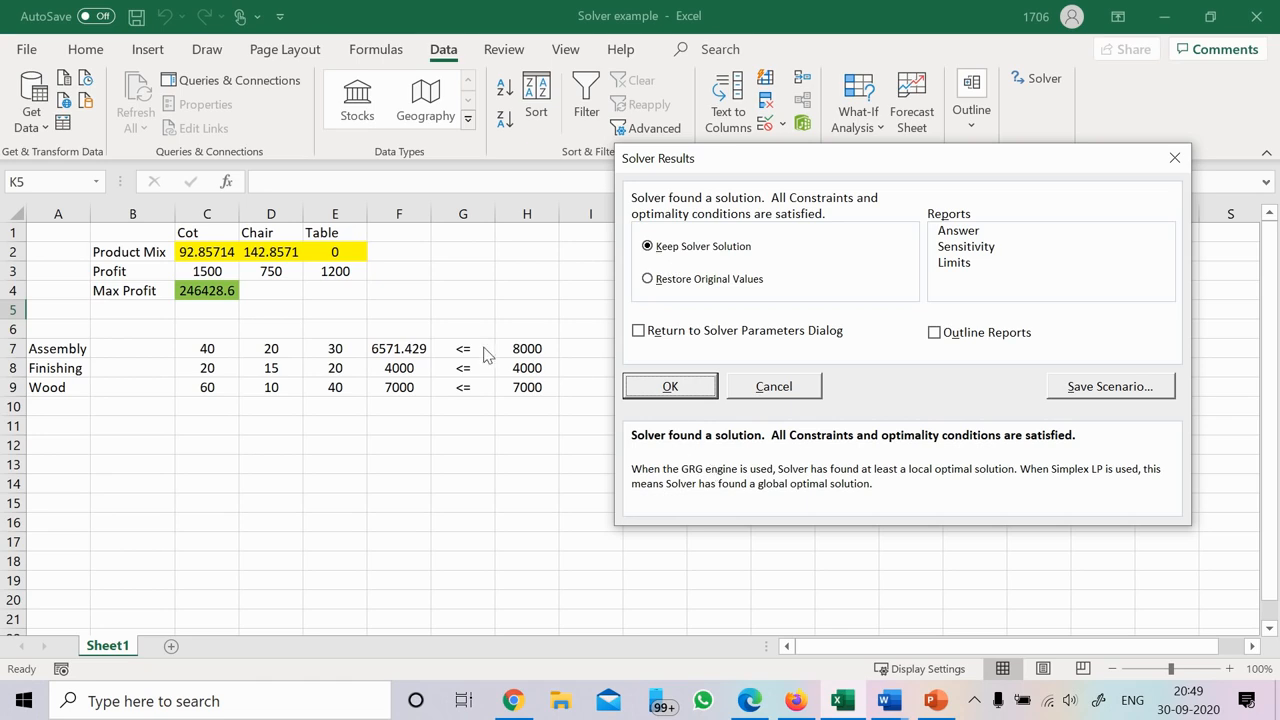
left_click(672, 387)
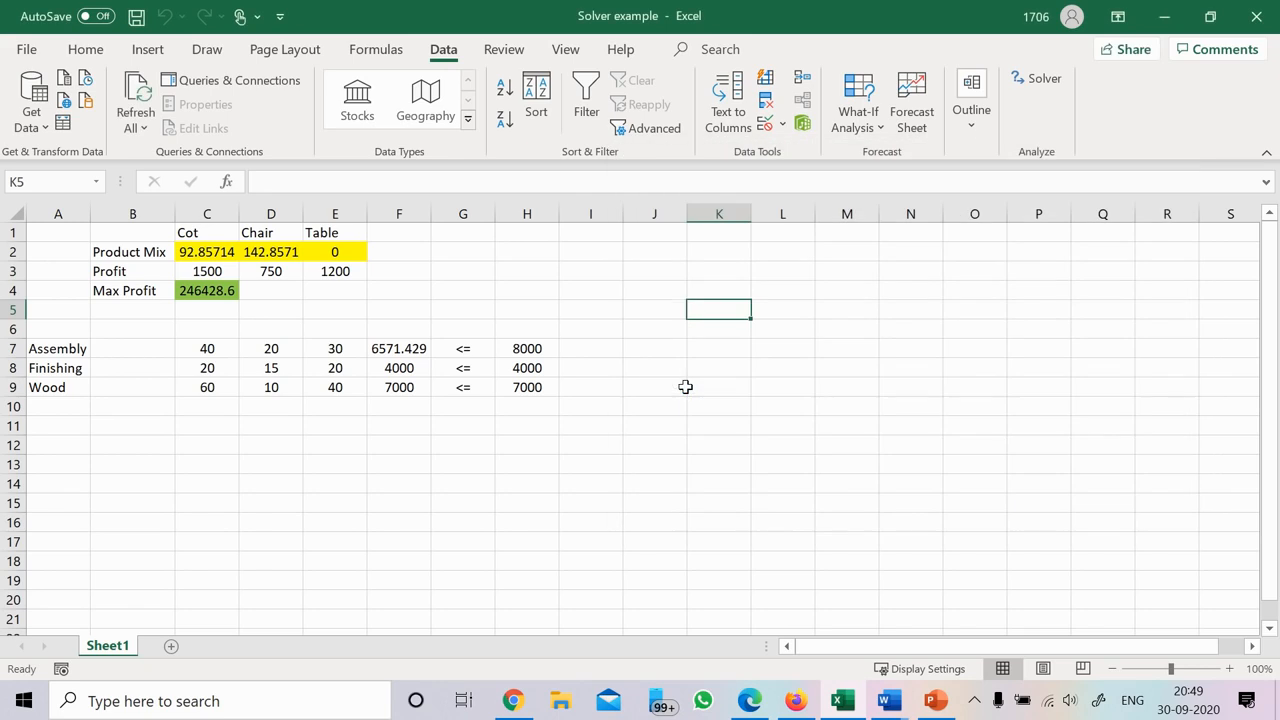
Format the cot and chair quantities in C2:D2 to show no decimal places
left_click(218, 252)
left_click_drag(218, 252, 285, 256)
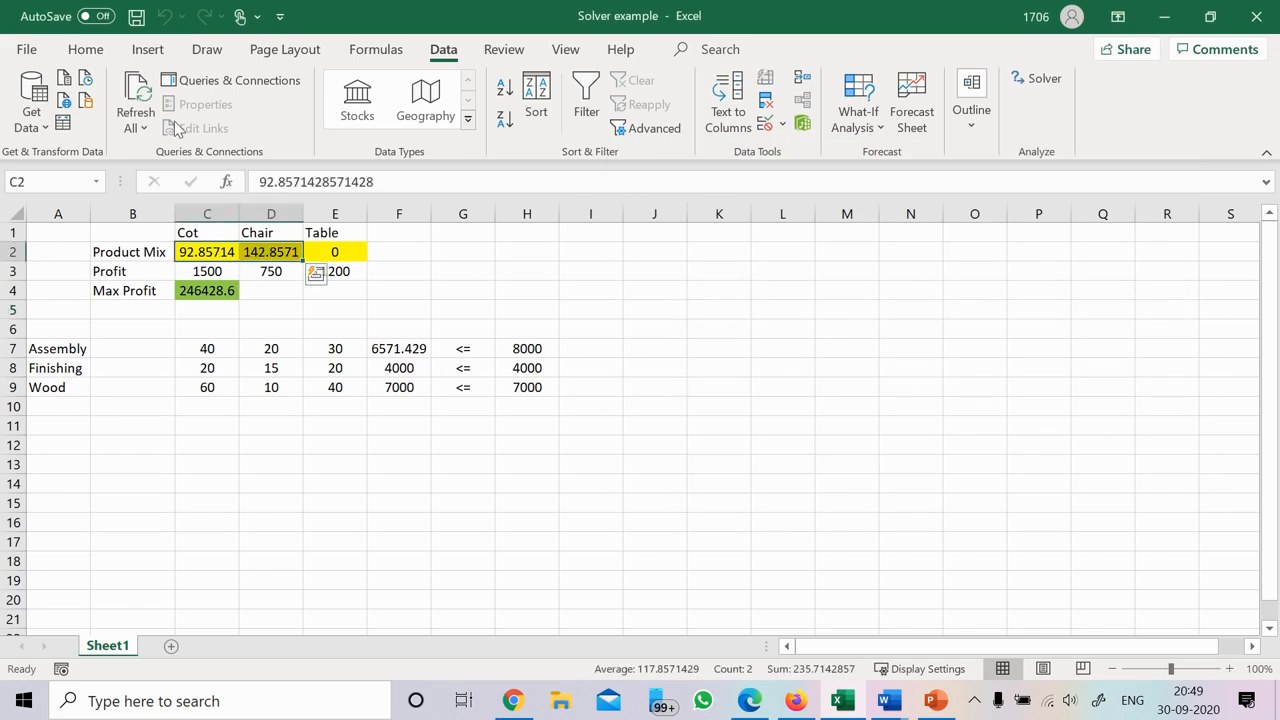
left_click(82, 52)
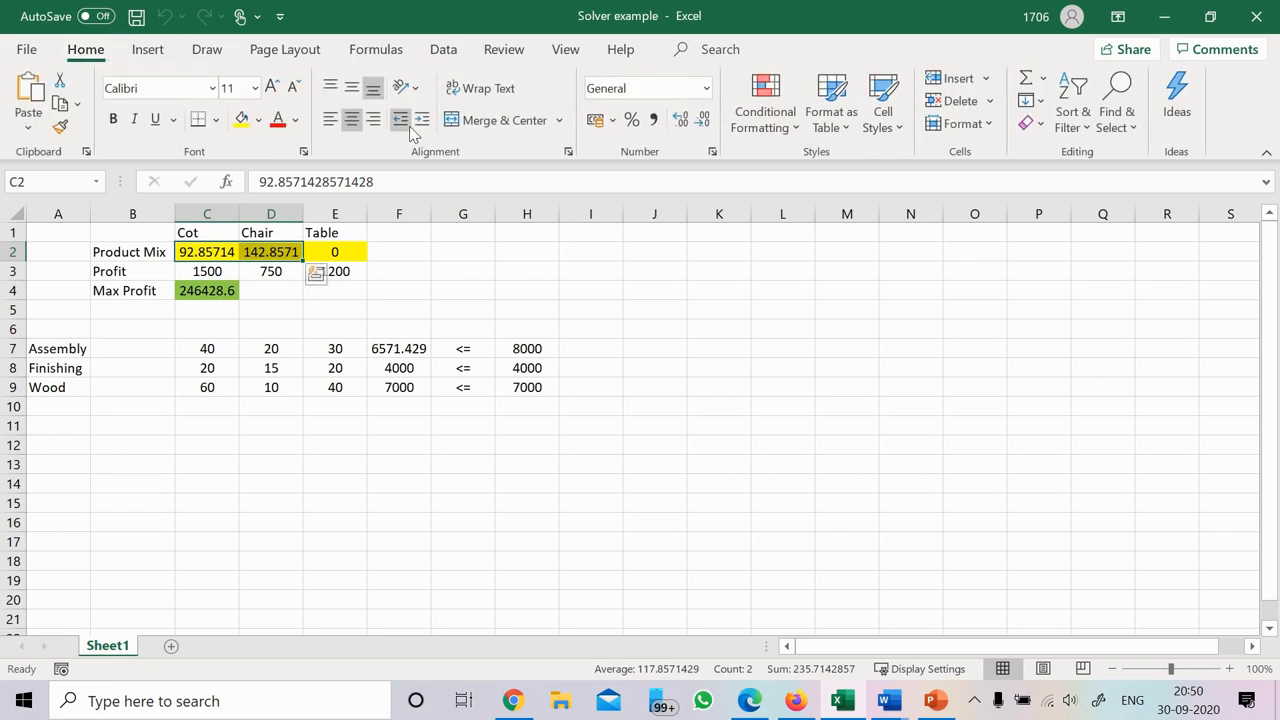
left_click(704, 124)
left_click(704, 124)
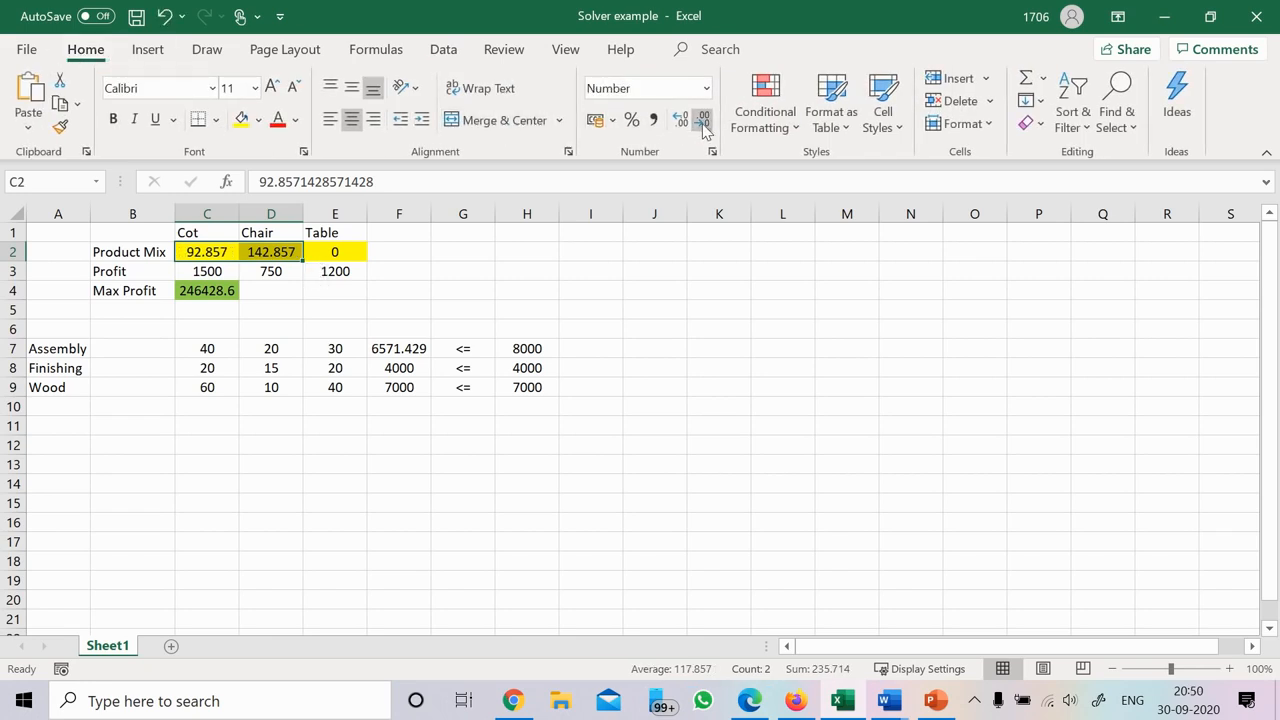
left_click(704, 124)
left_click(704, 124)
left_click(704, 124)
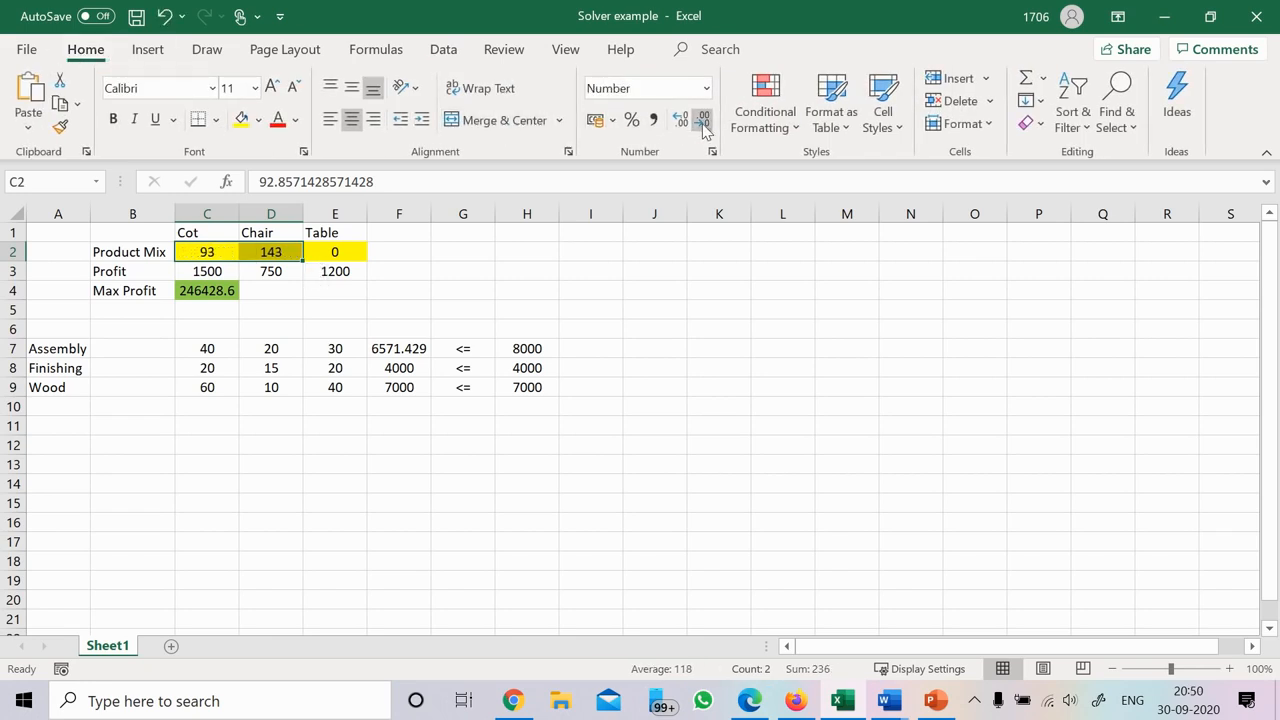
Format the maximum profit in C4 and the assembly usage in F7 to show no decimal places
left_click(220, 296)
left_click(705, 122)
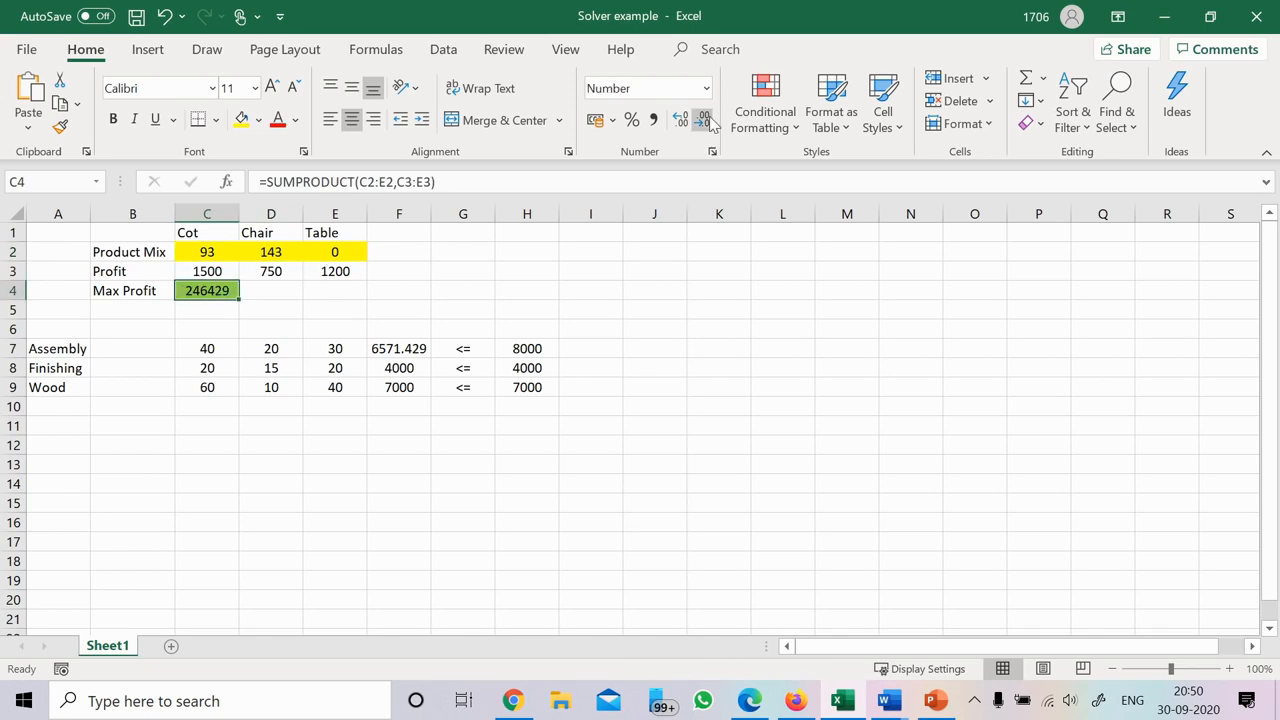
left_click(412, 348)
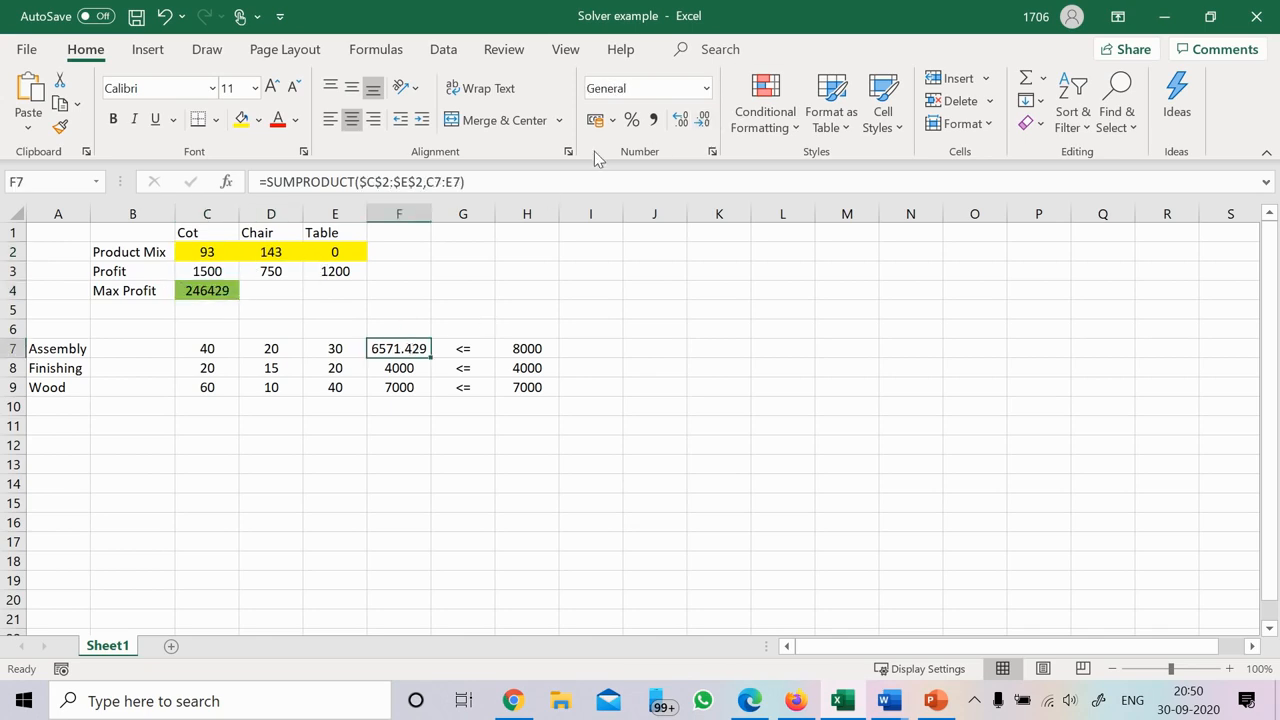
left_click(703, 122)
left_click(703, 122)
left_click(703, 122)
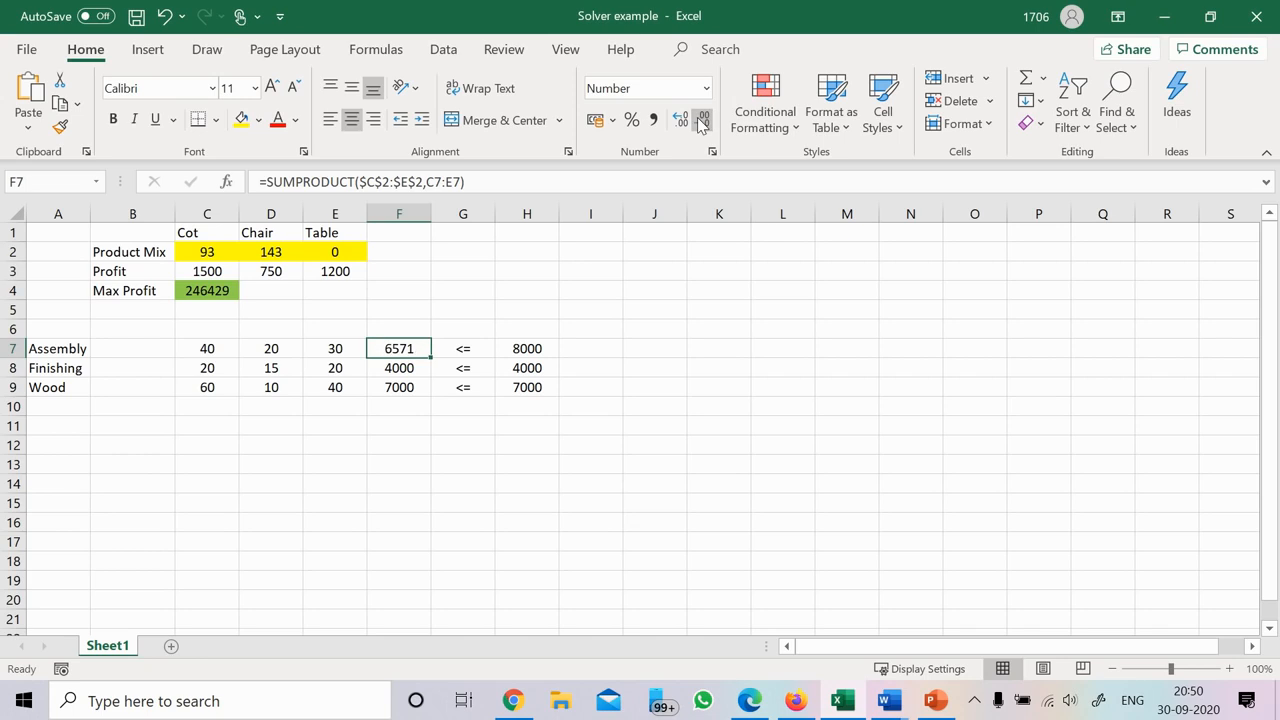
left_click(207, 253)
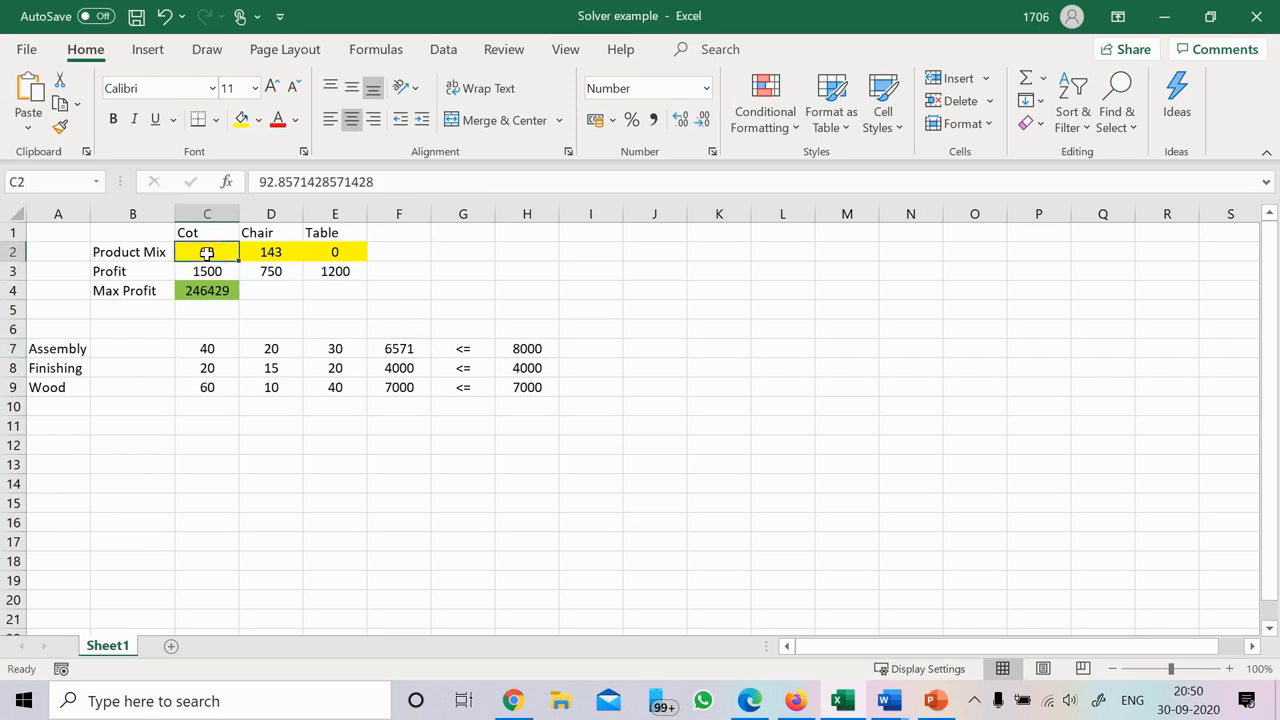
left_click(277, 253)
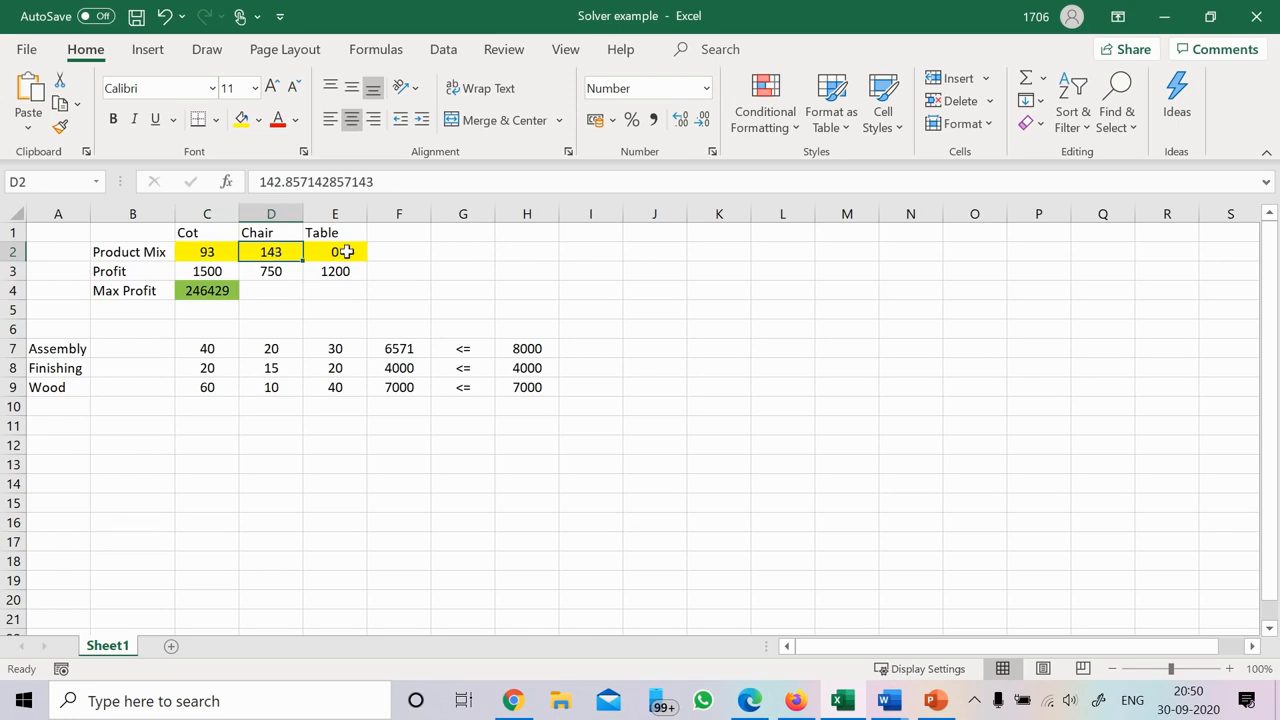
left_click(344, 252)
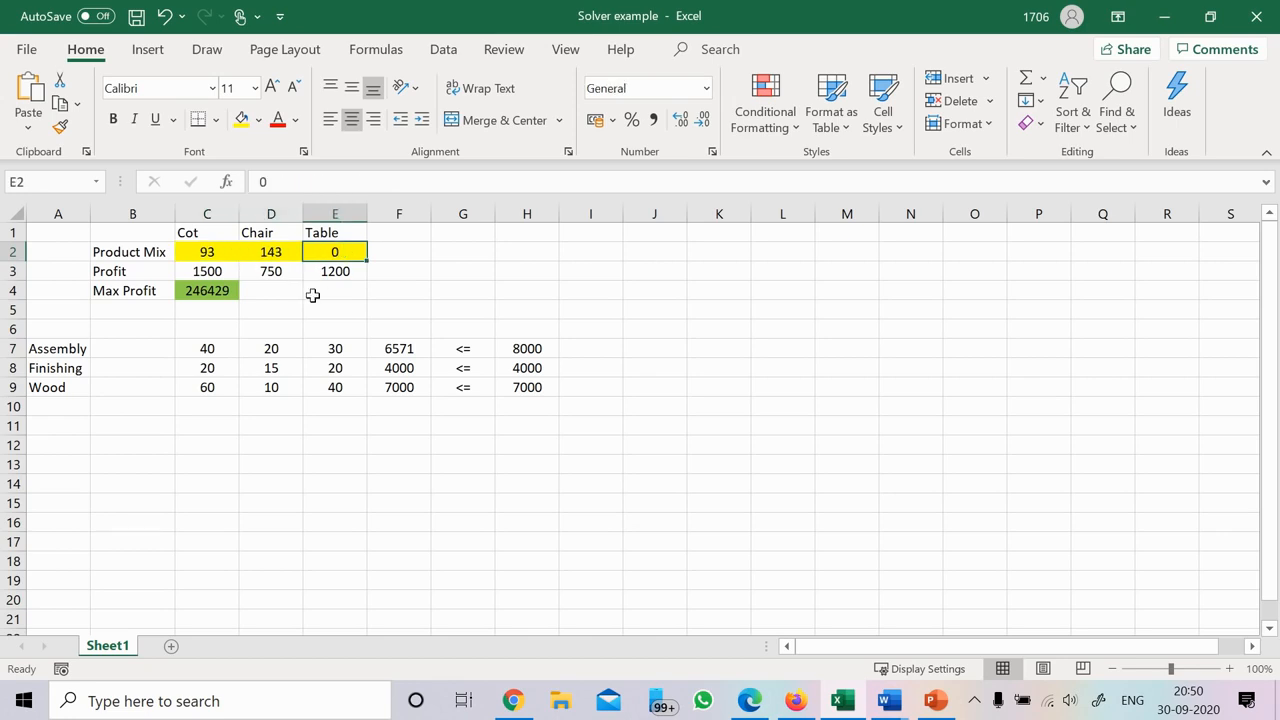
left_click(221, 291)
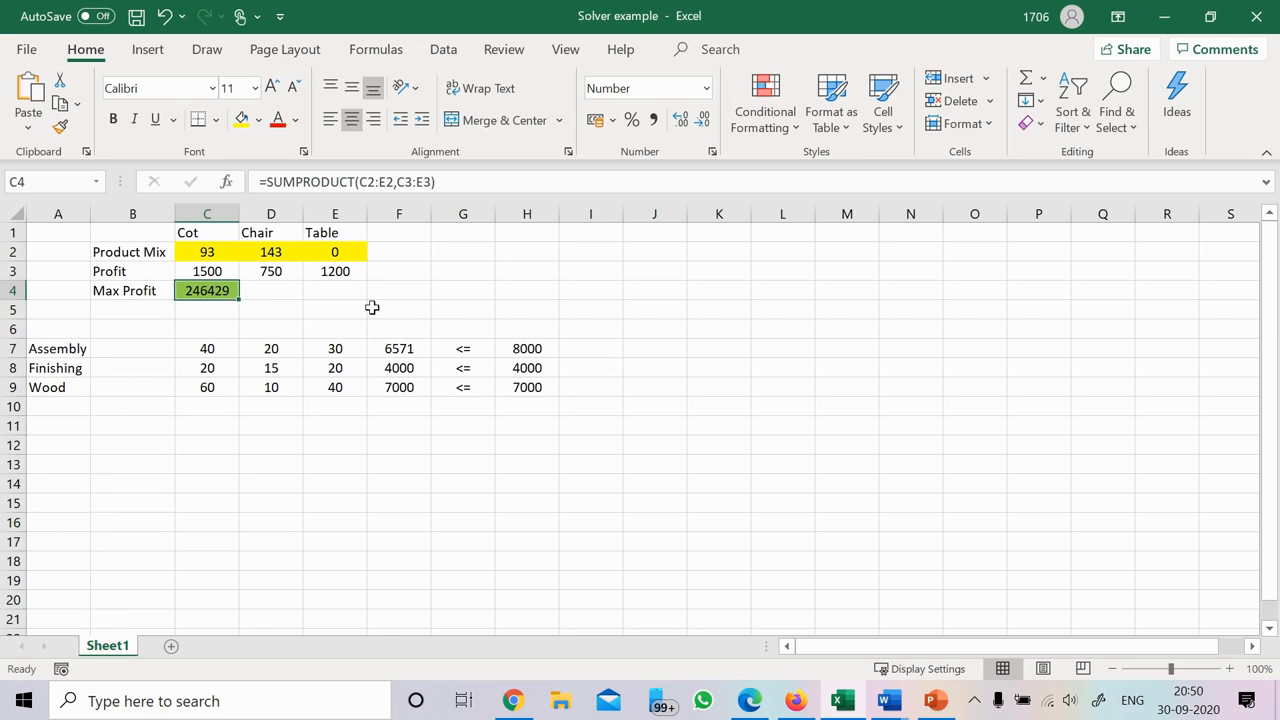
Set the cot profit in C3 to 2000 and clear the product mix quantities in C2:E2
left_click(216, 270)
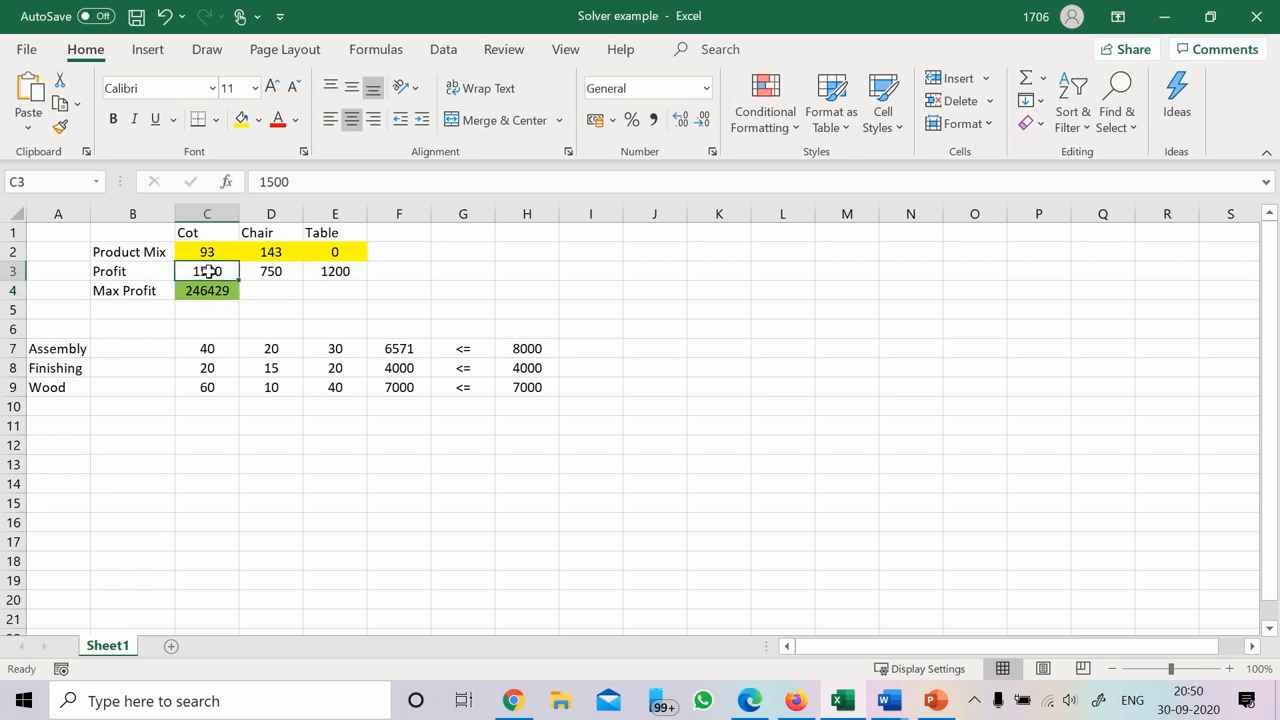
type("2")
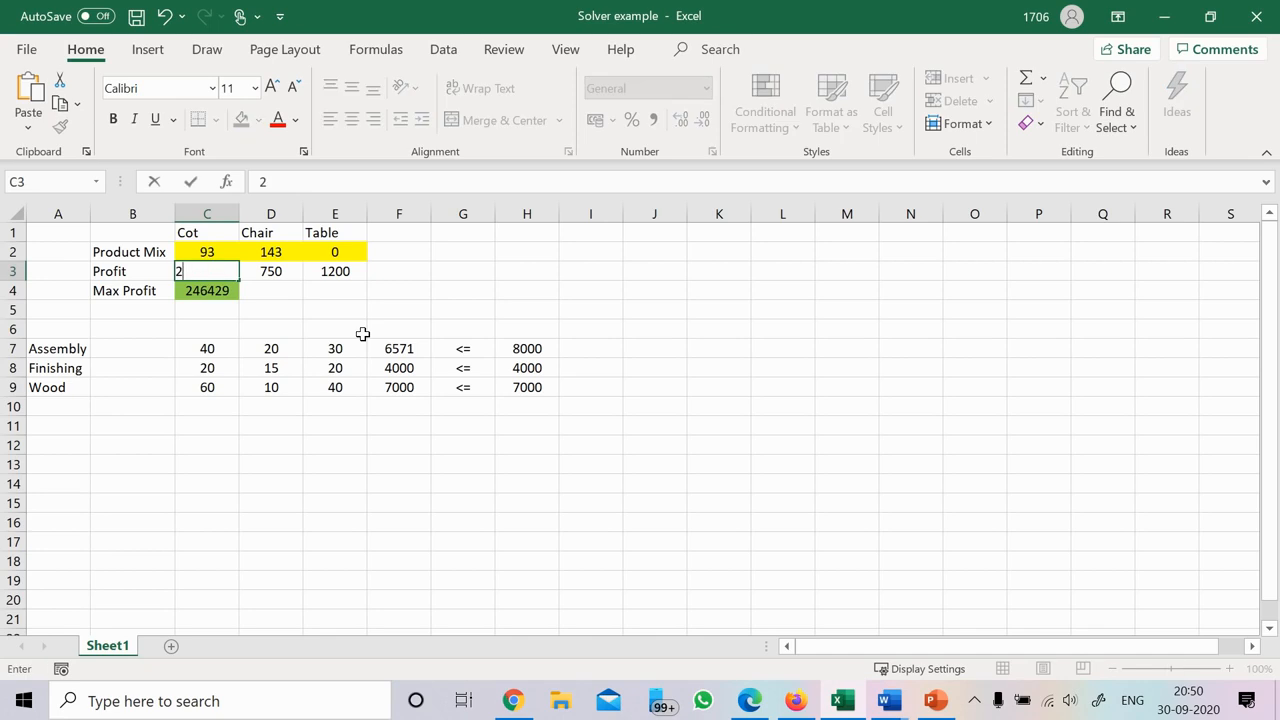
type("000")
key("Return")
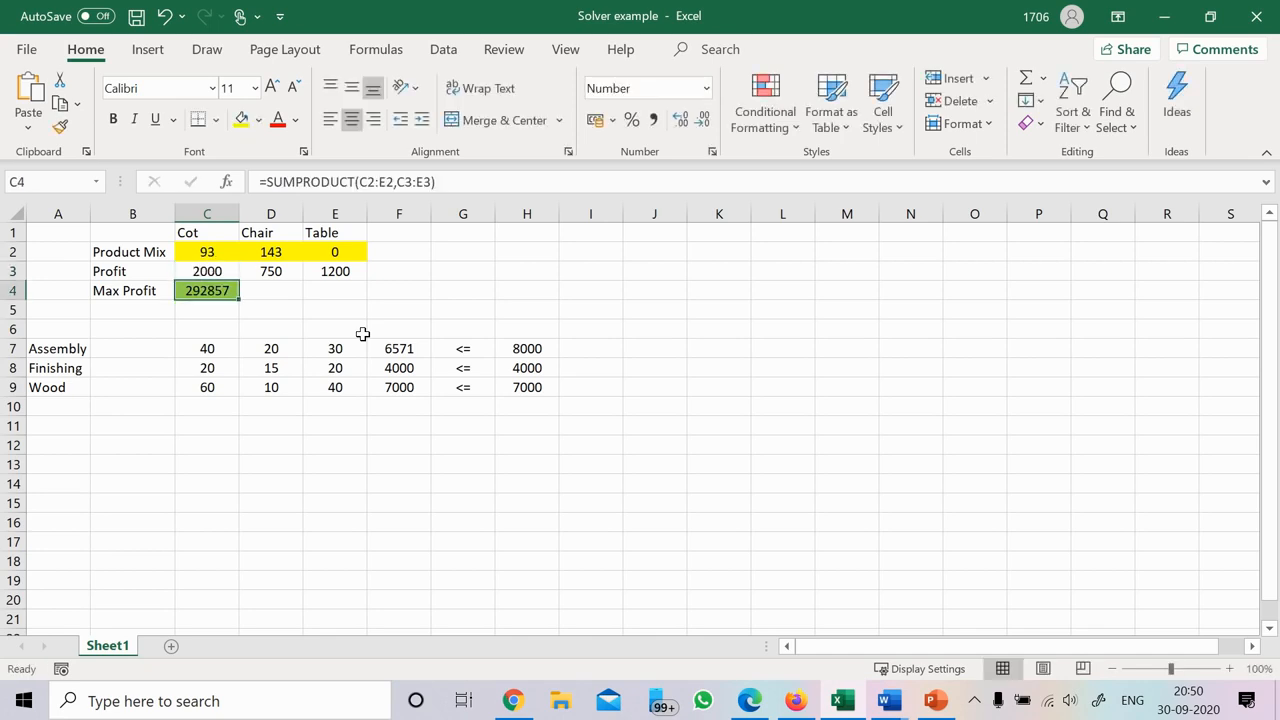
left_click_drag(207, 252, 335, 251)
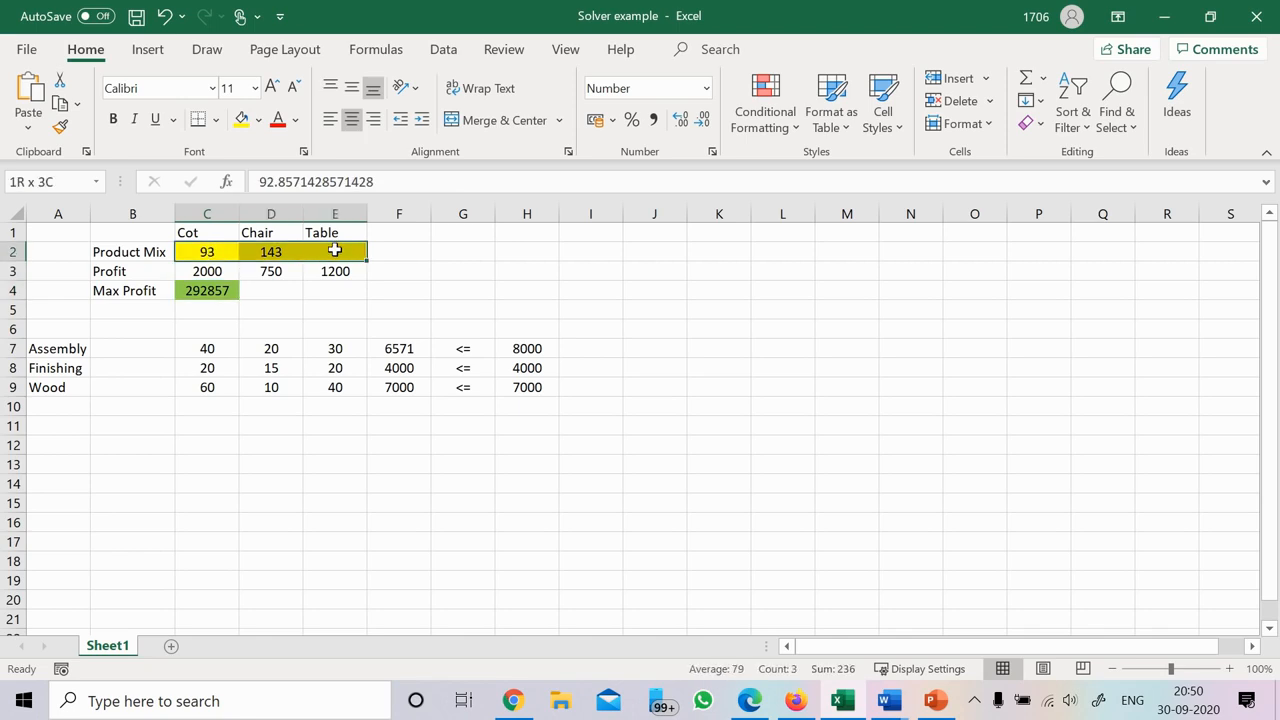
key("Delete")
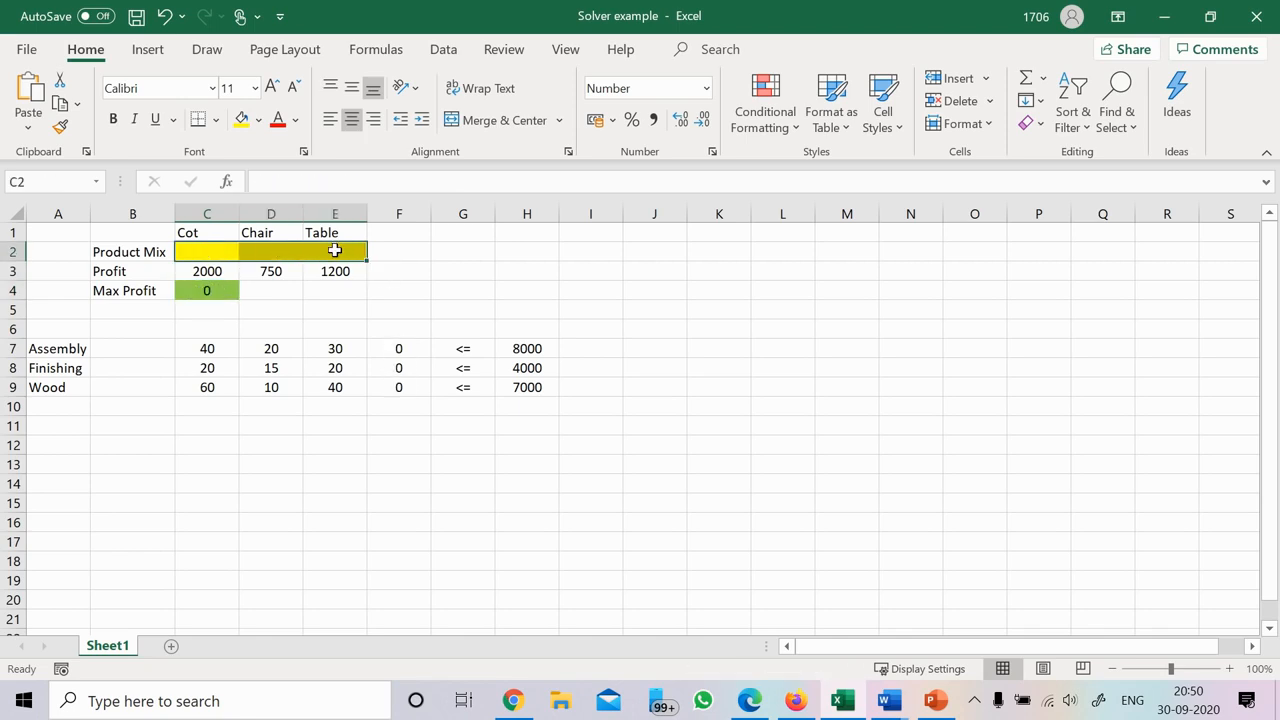
left_click(461, 284)
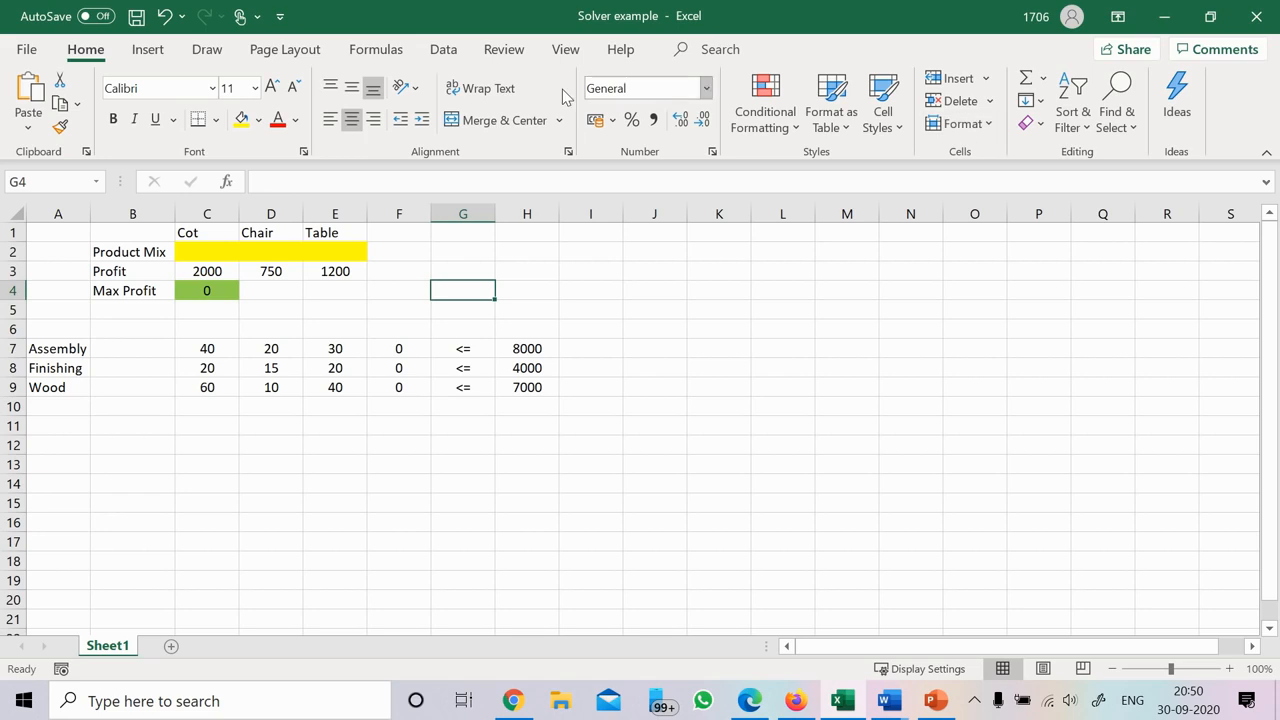
Run Solver again with the existing parameters and keep the Solver solution
left_click(440, 50)
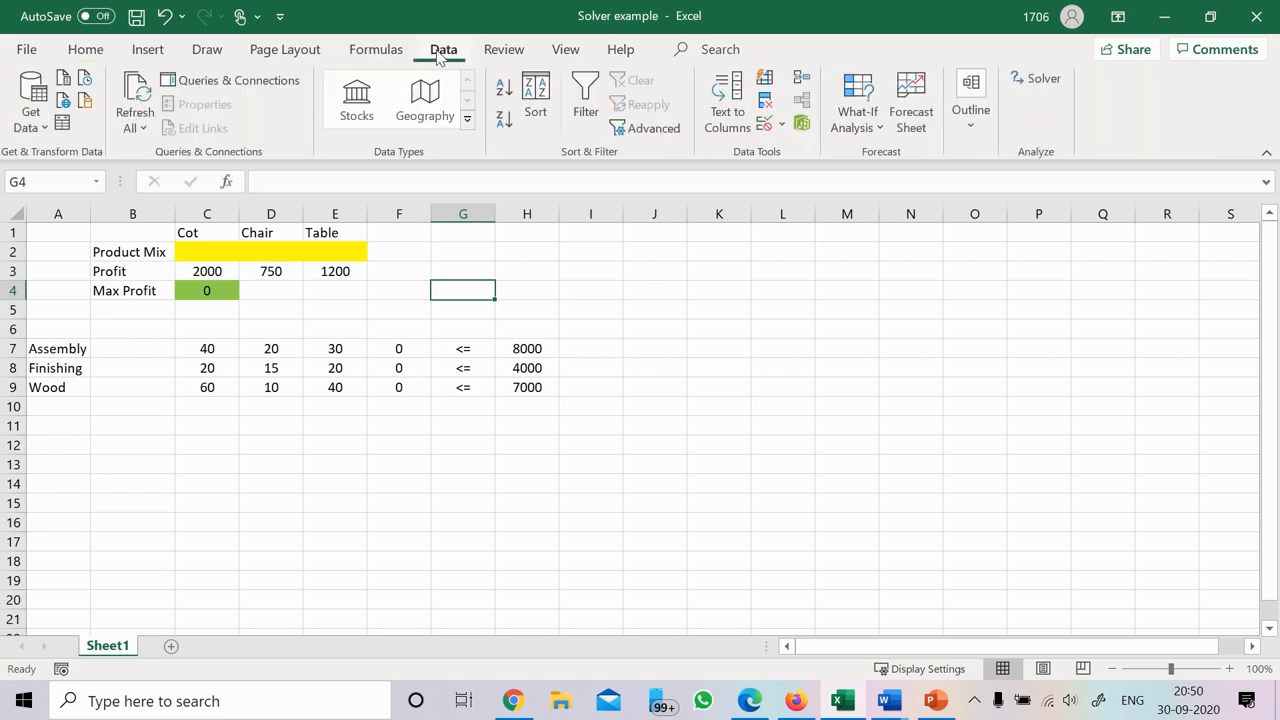
left_click(1042, 80)
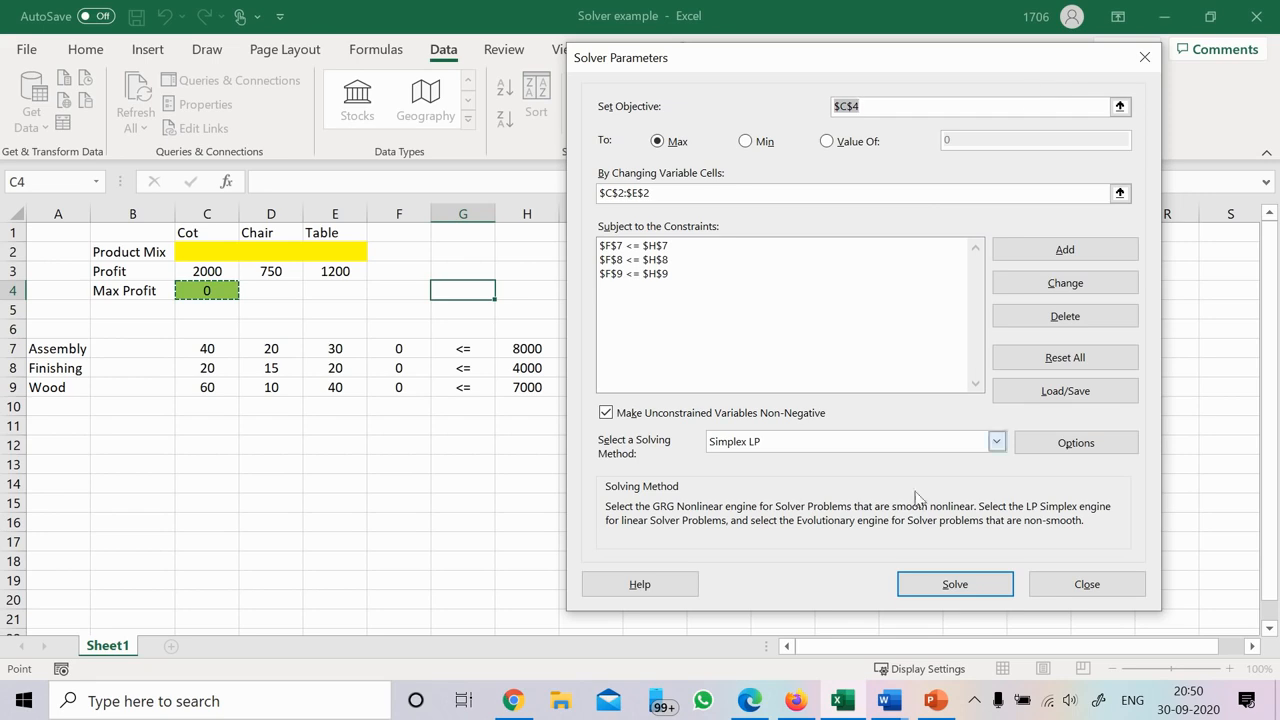
left_click(955, 586)
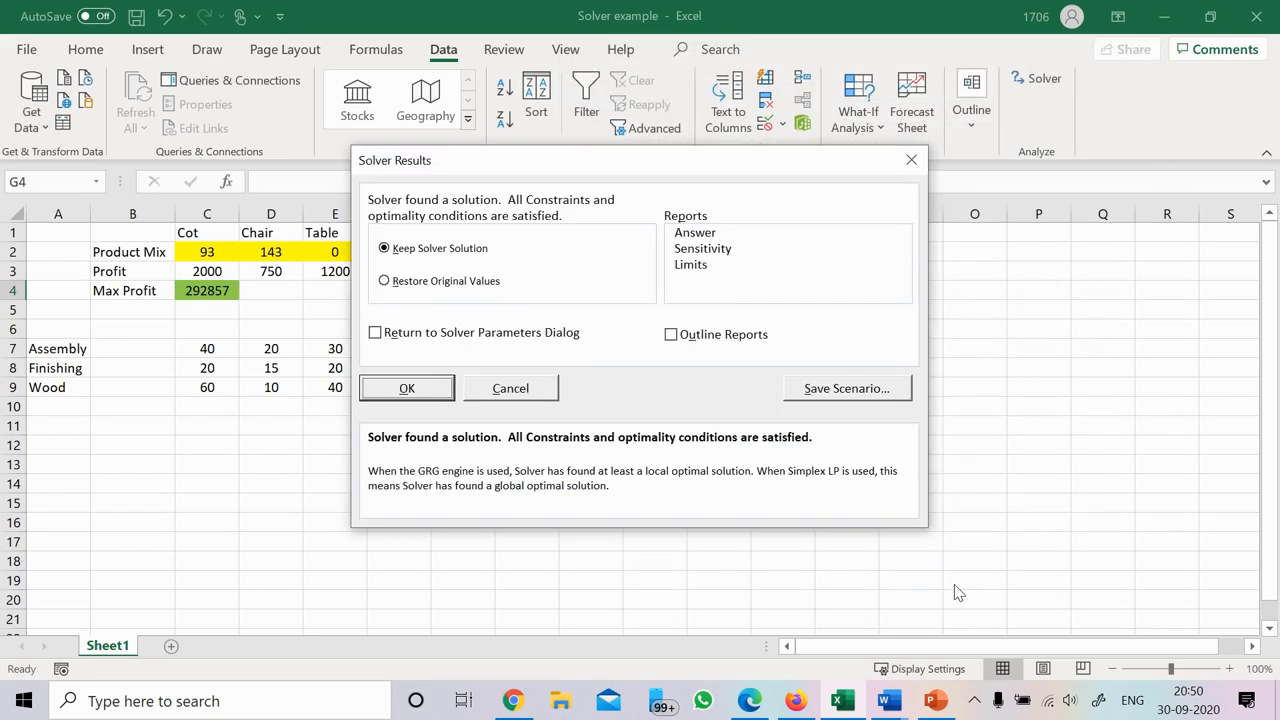
left_click(427, 390)
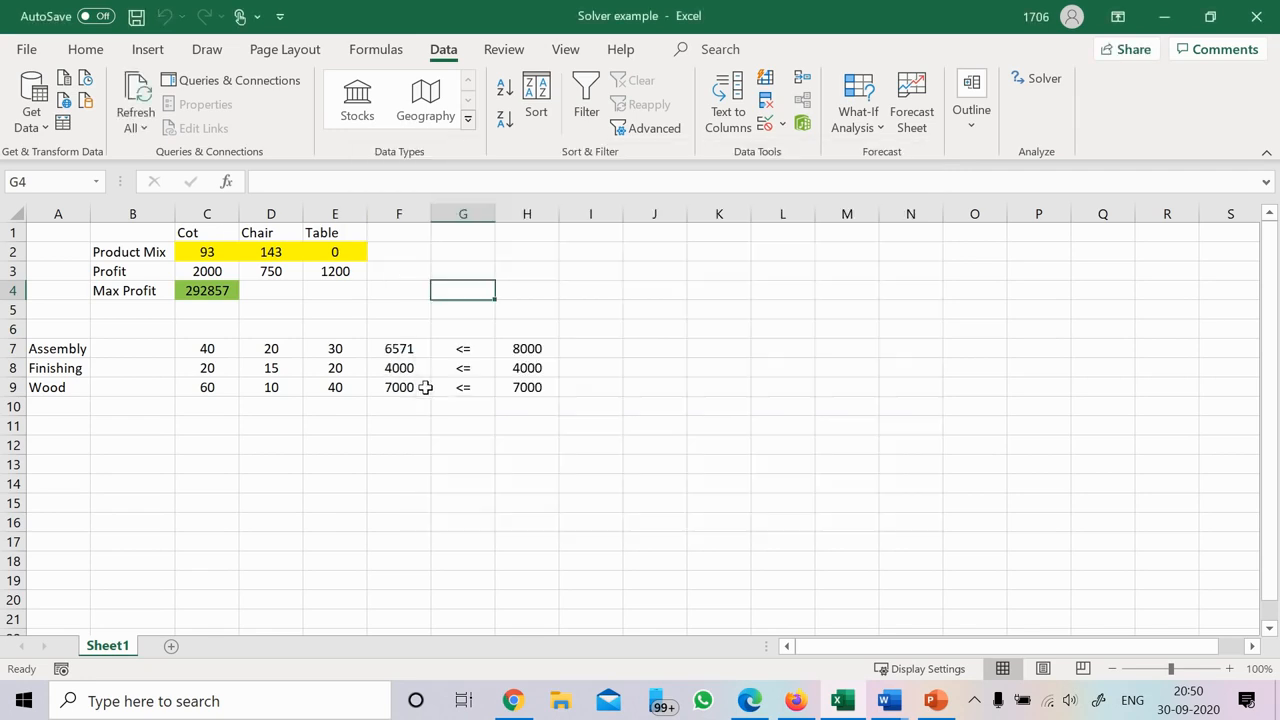
left_click(203, 254)
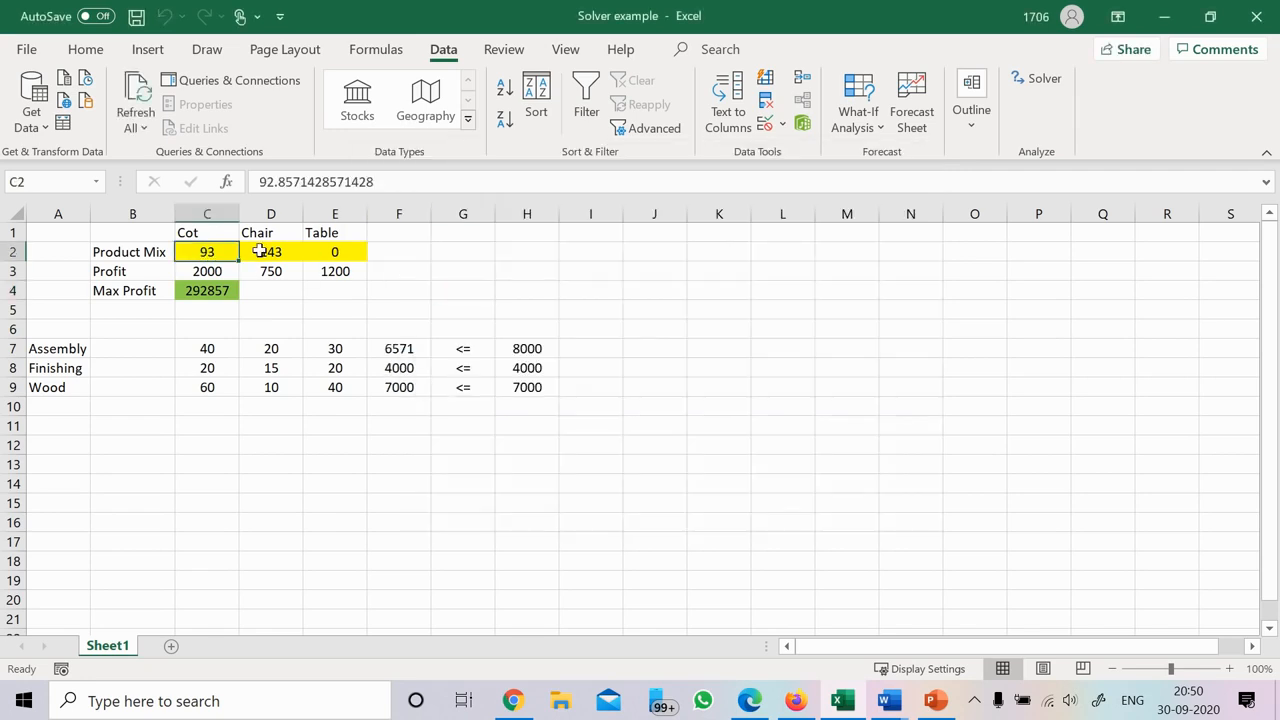
left_click(260, 251)
left_click(330, 250)
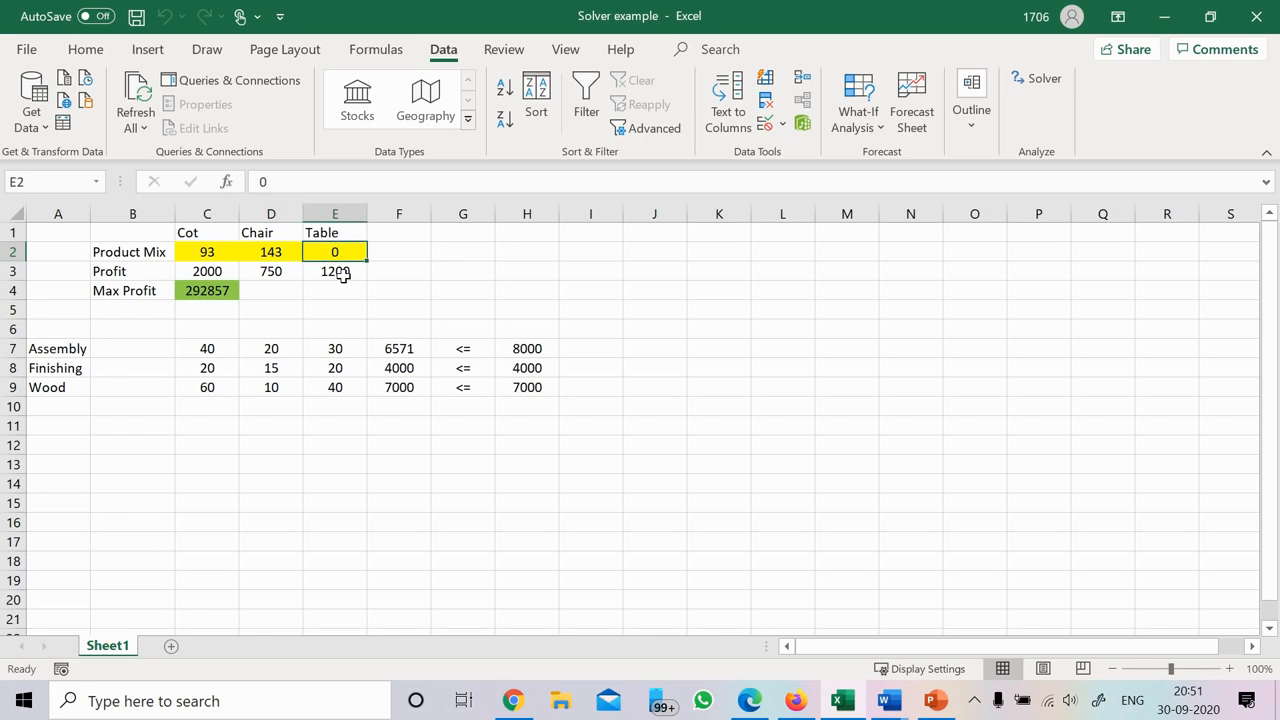
Change the unit profits in row 3 to 3000 for table, 1000 for cot and 500 for chair
left_click(342, 274)
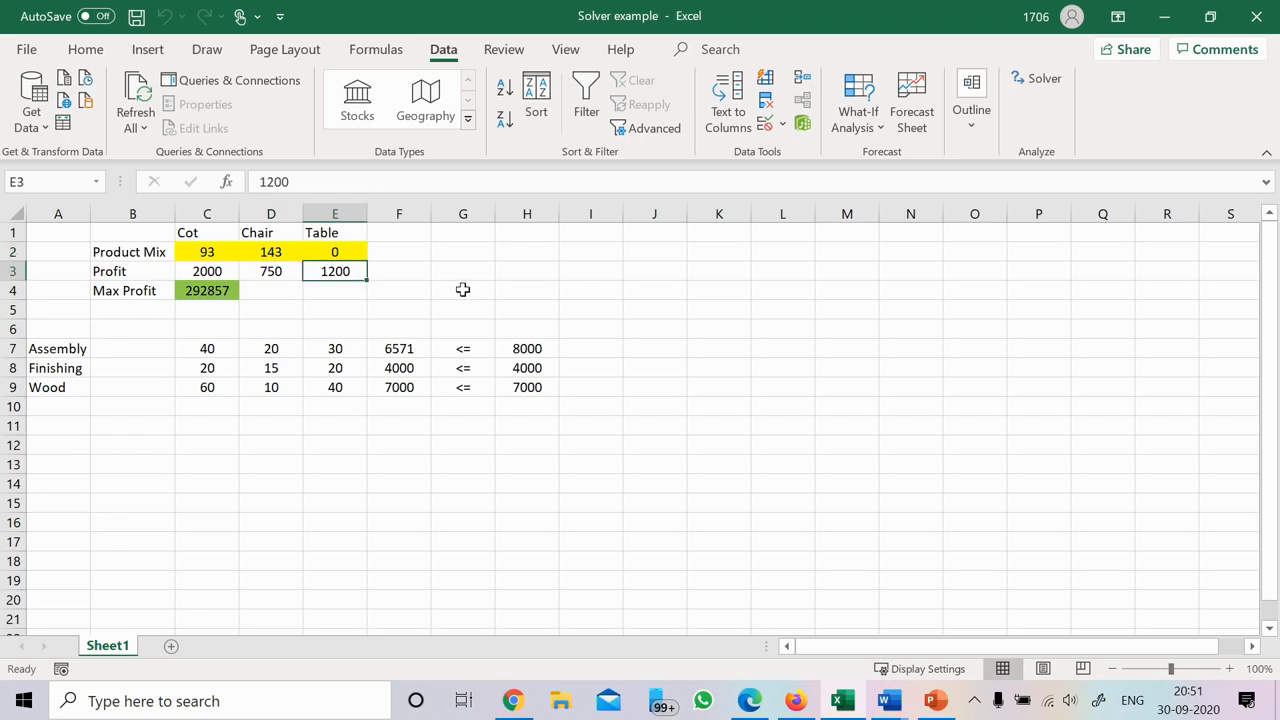
type("3000")
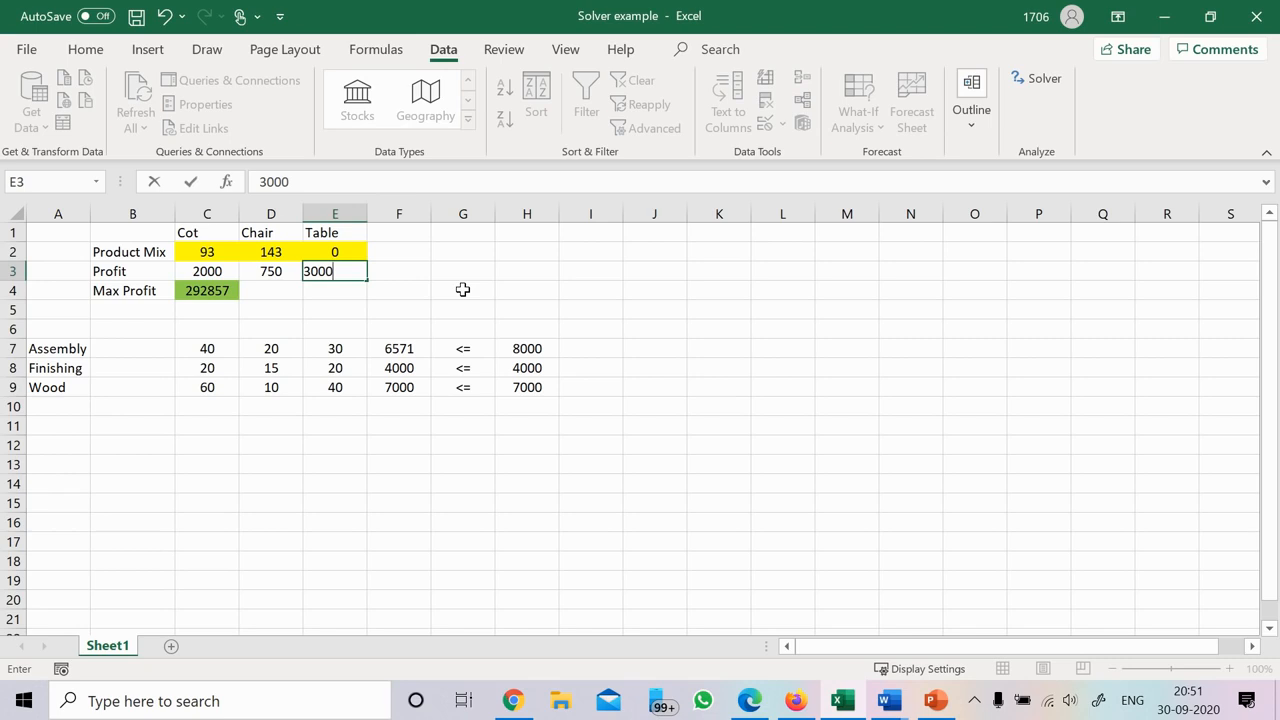
key("Return")
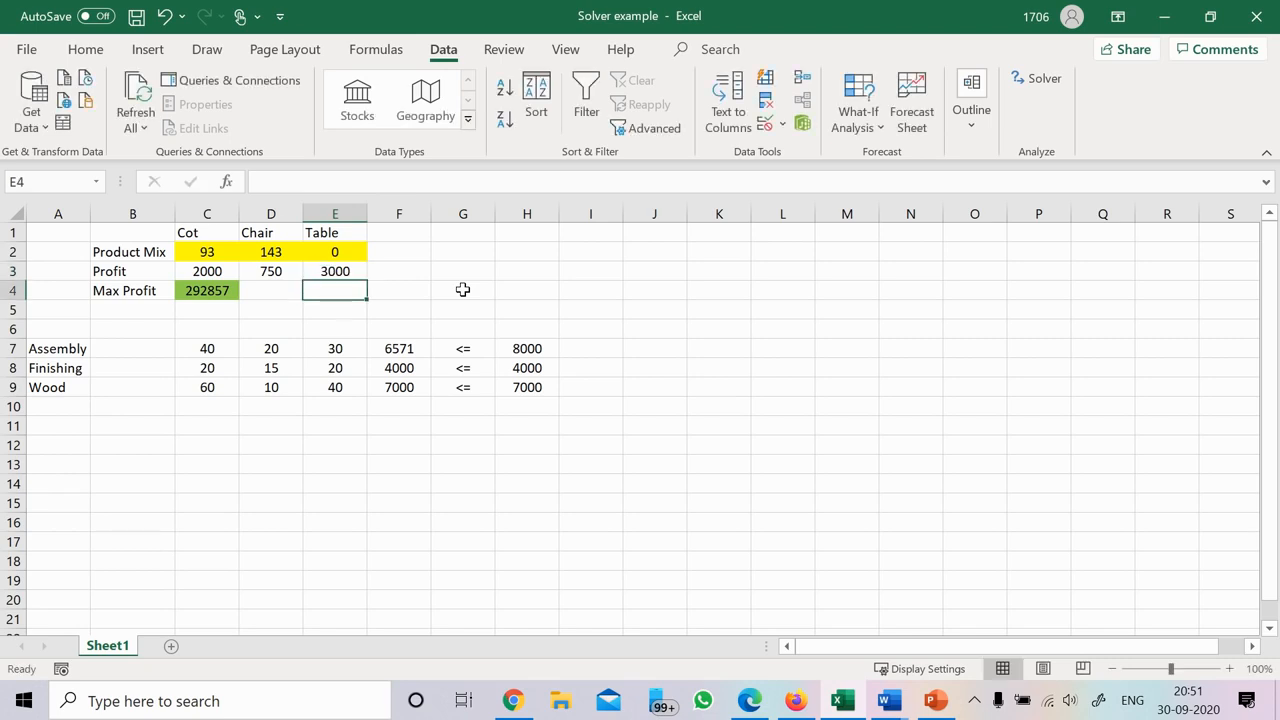
key("Up")
key("Left")
key("Left")
type("1000")
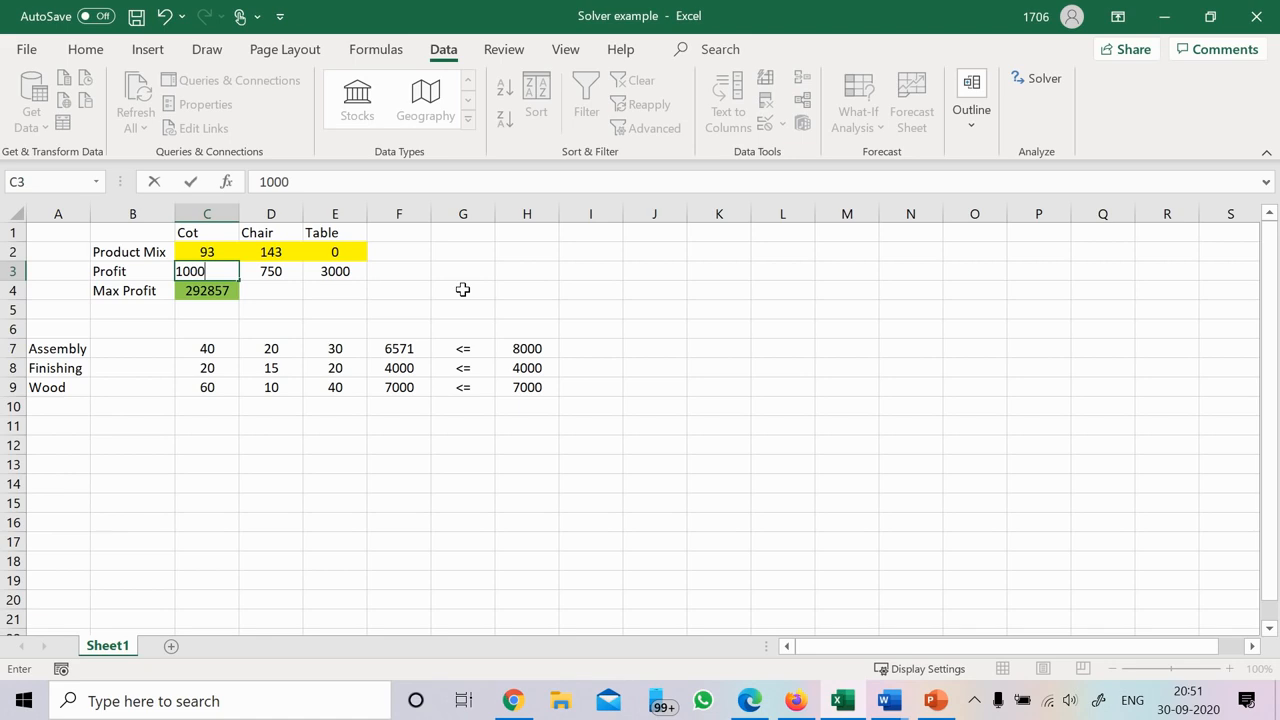
key("Return")
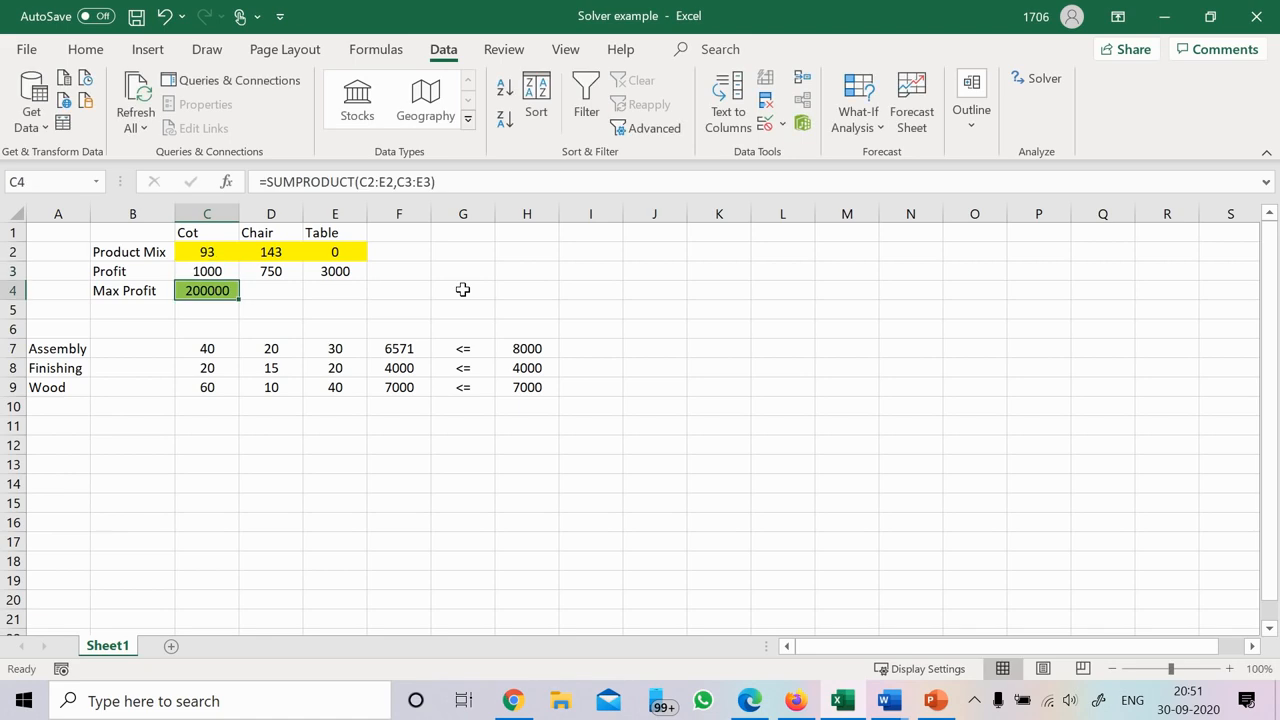
key("Up")
key("Right")
type("500")
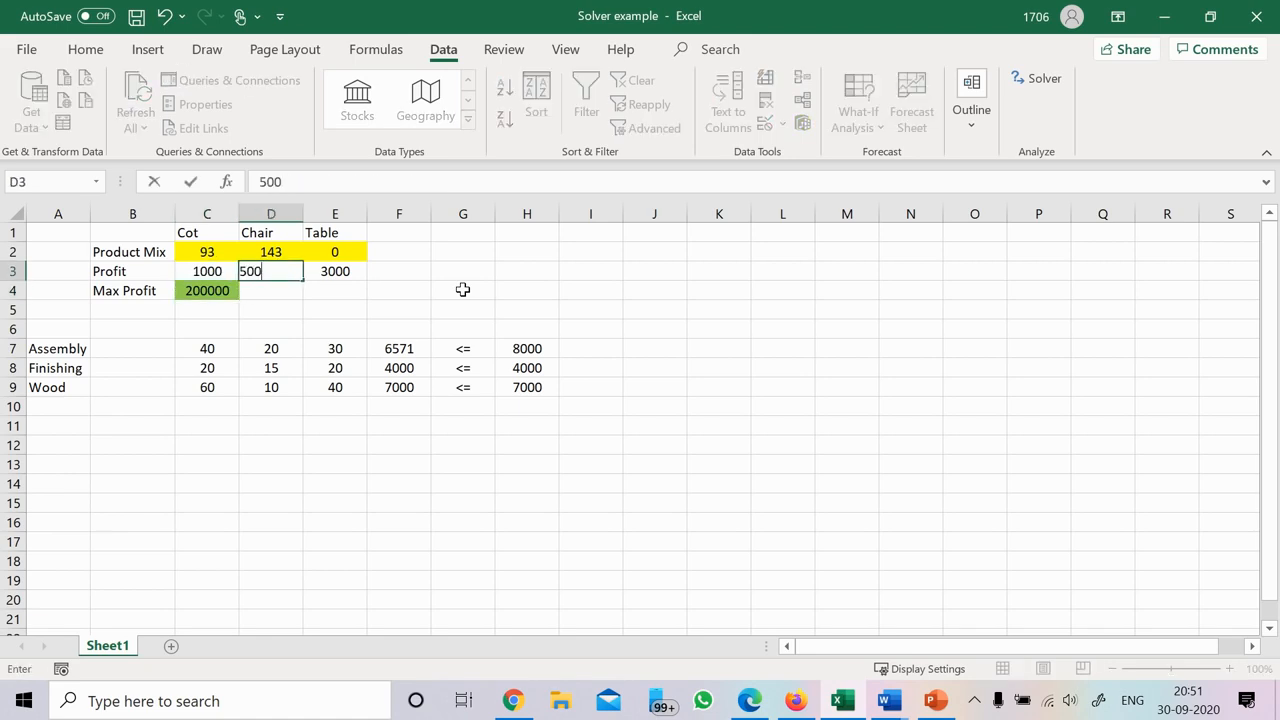
key("Return")
Clear the cot, chair and table quantities in C2:E2
key("Up")
key("Up")
key("Left")
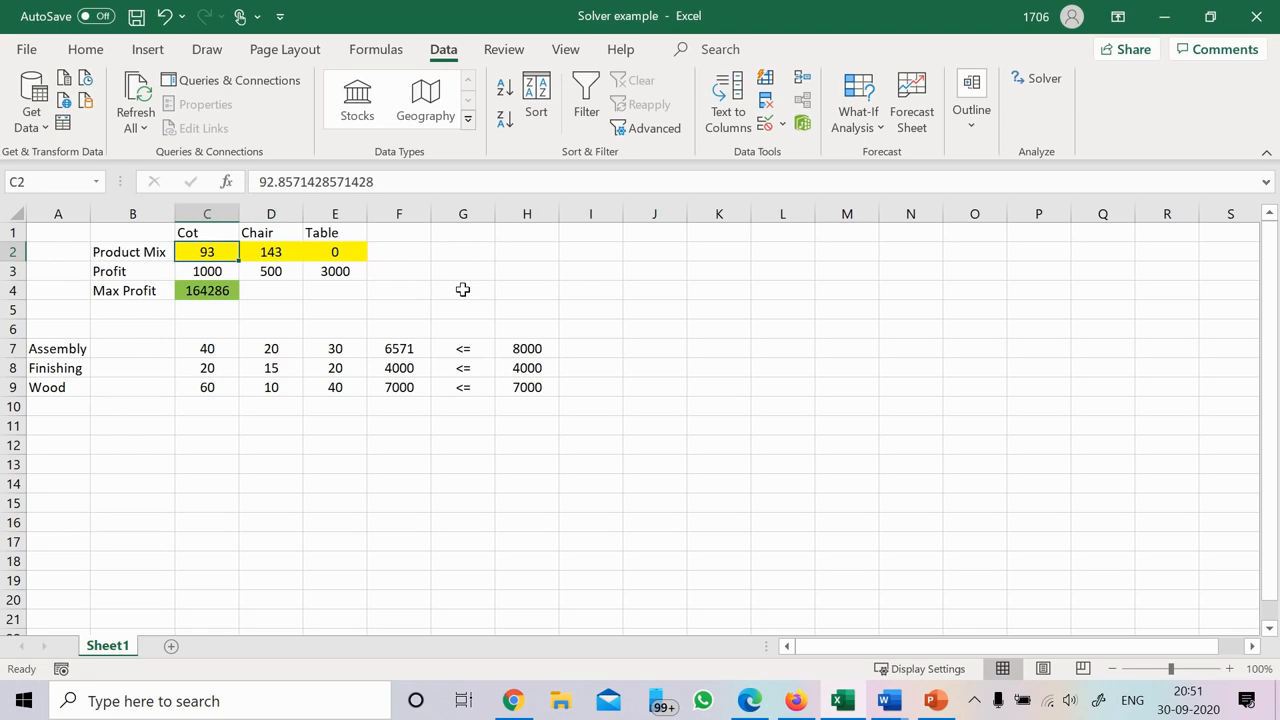
key("shift+Right")
key("shift+Right")
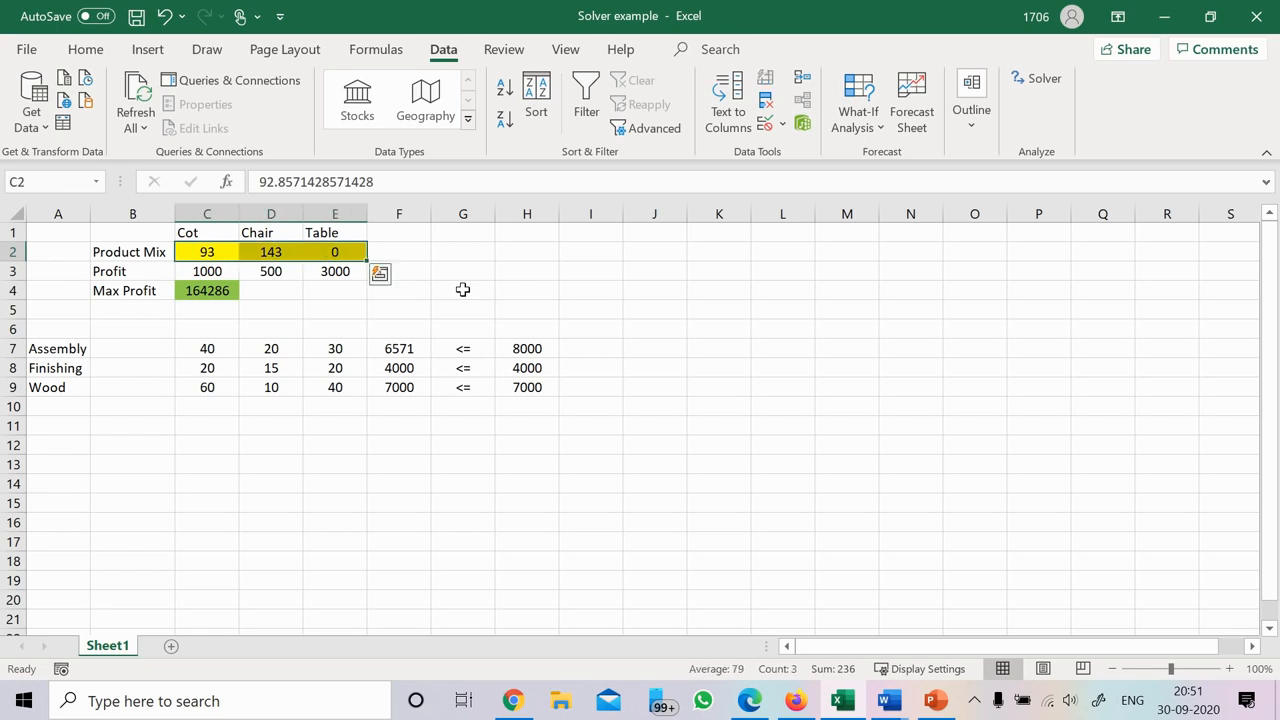
key("BackSpace")
left_click(486, 291)
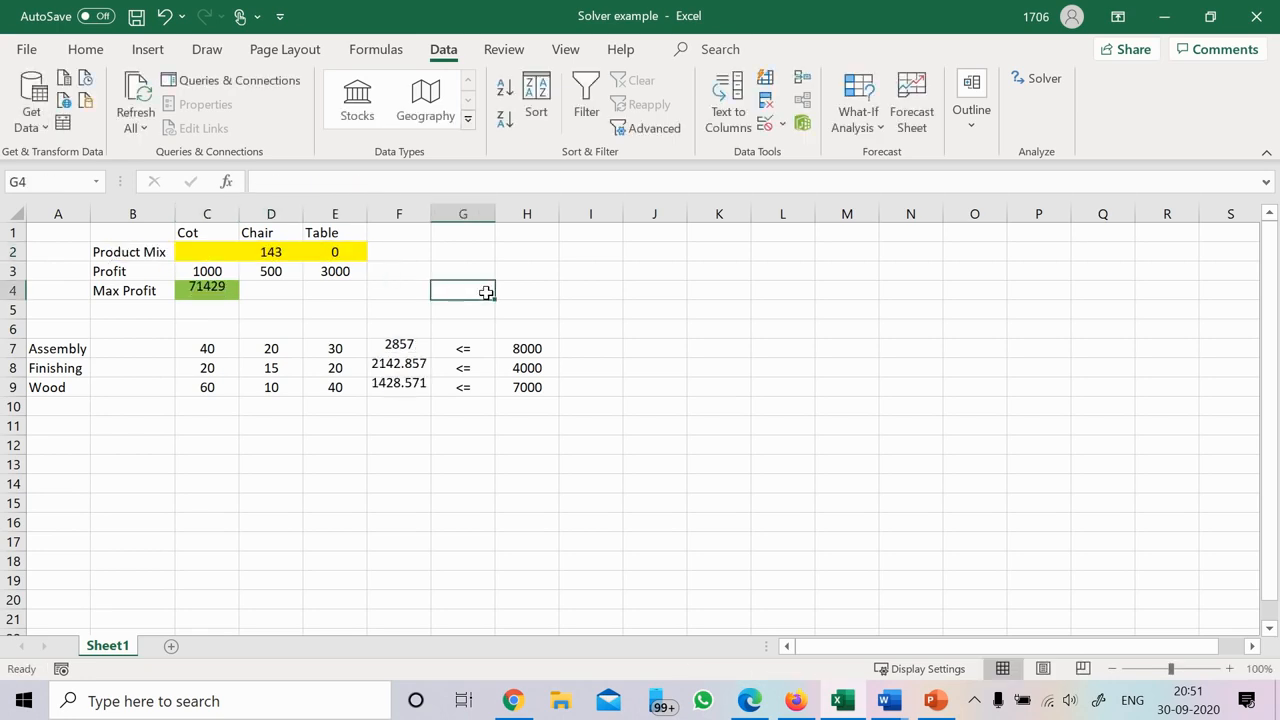
left_click_drag(222, 252, 320, 253)
key("Delete")
left_click(481, 295)
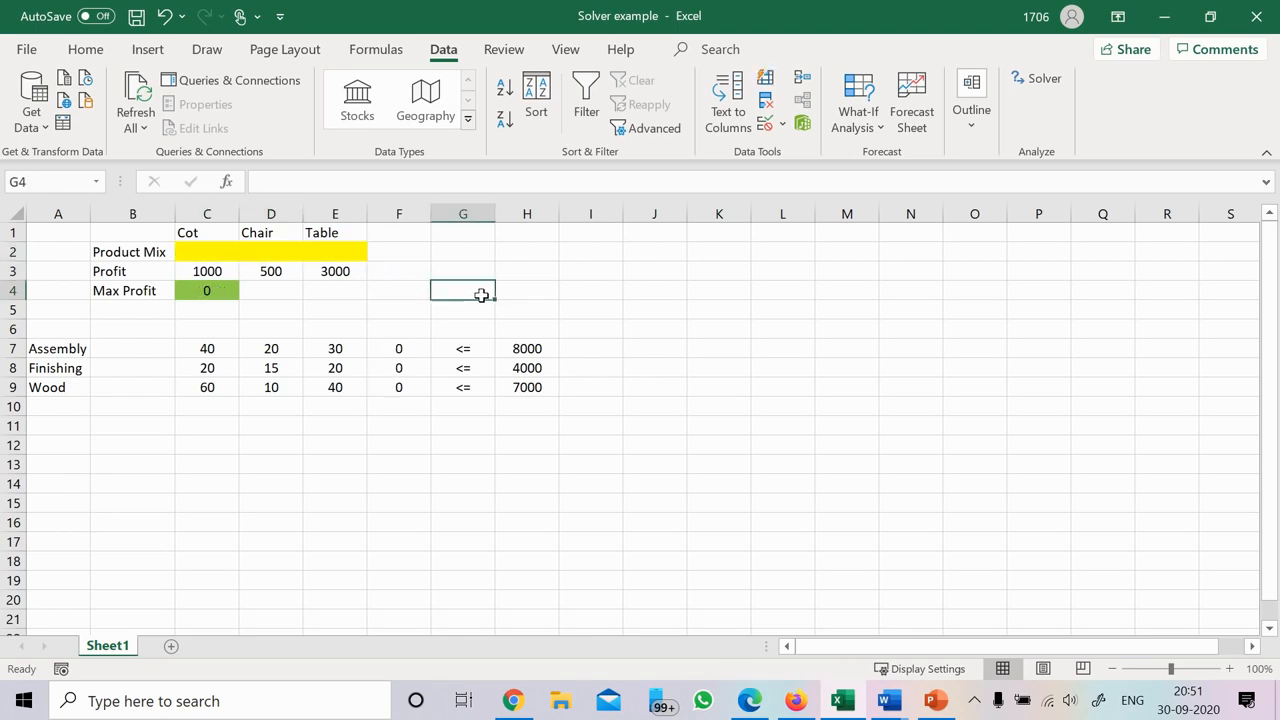
Solve the model with the existing Solver parameters for the changed unit profits and keep the Solver solution
left_click(1037, 78)
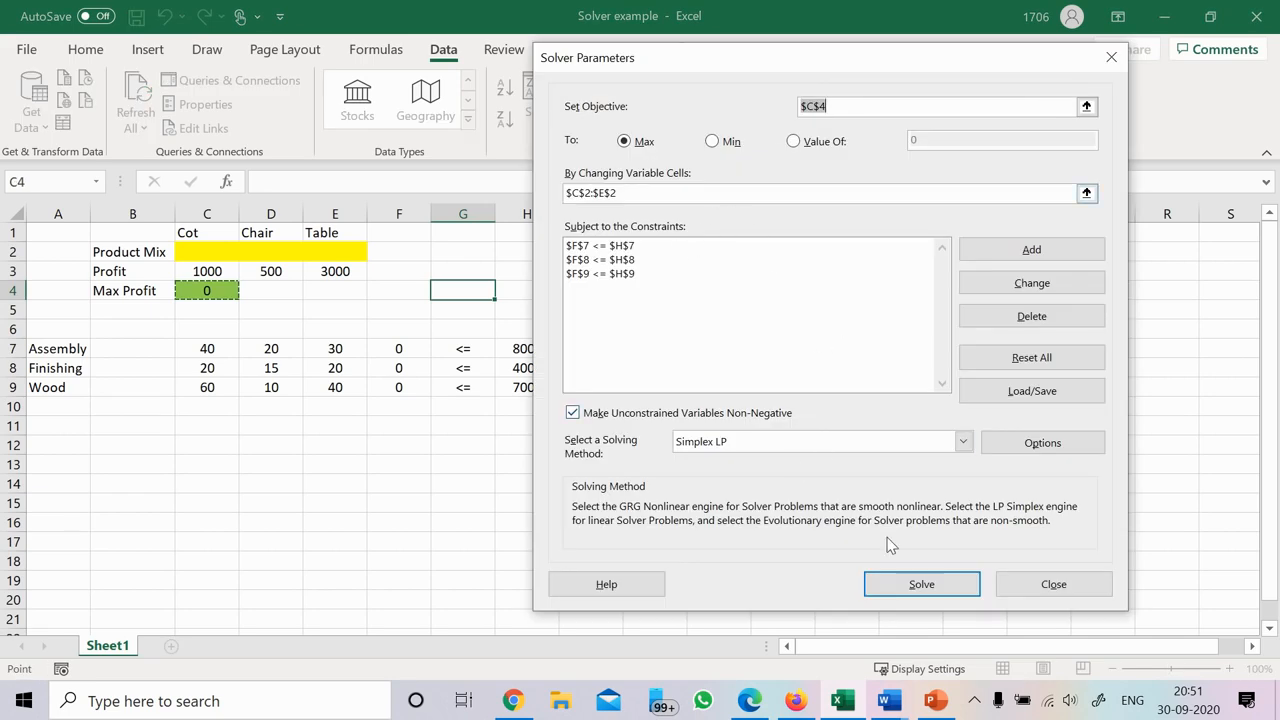
left_click(907, 587)
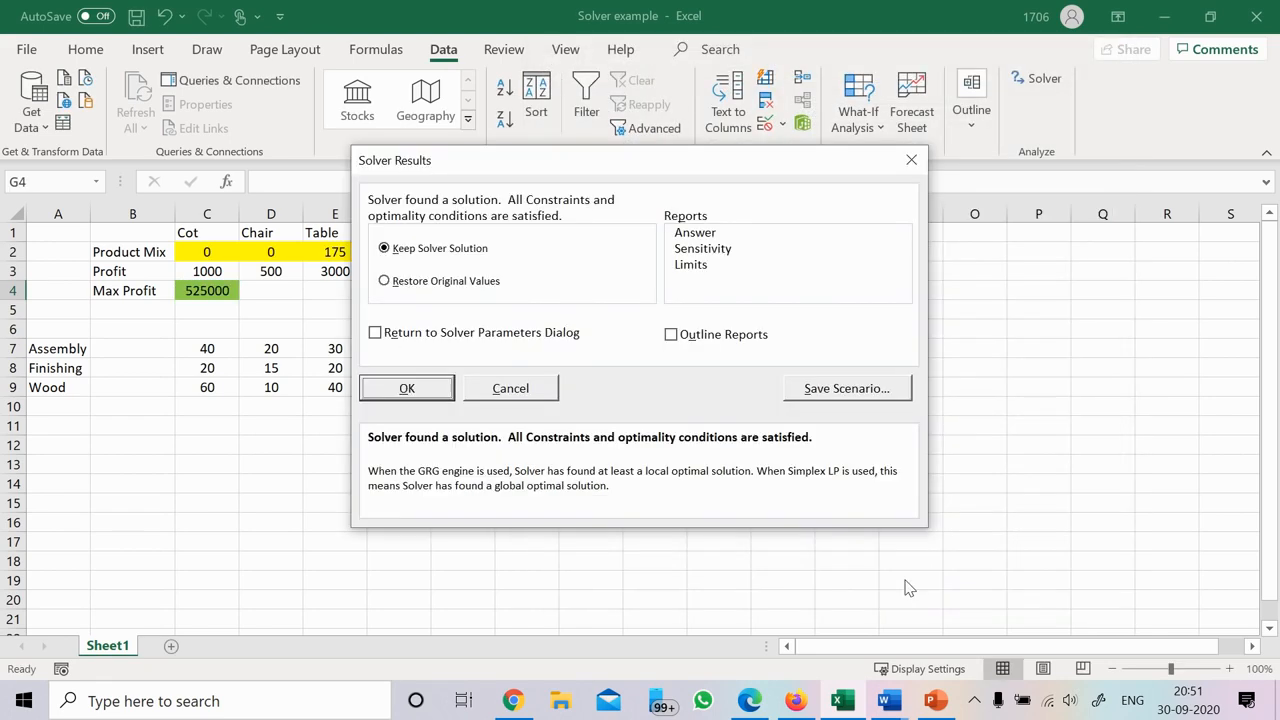
left_click(409, 389)
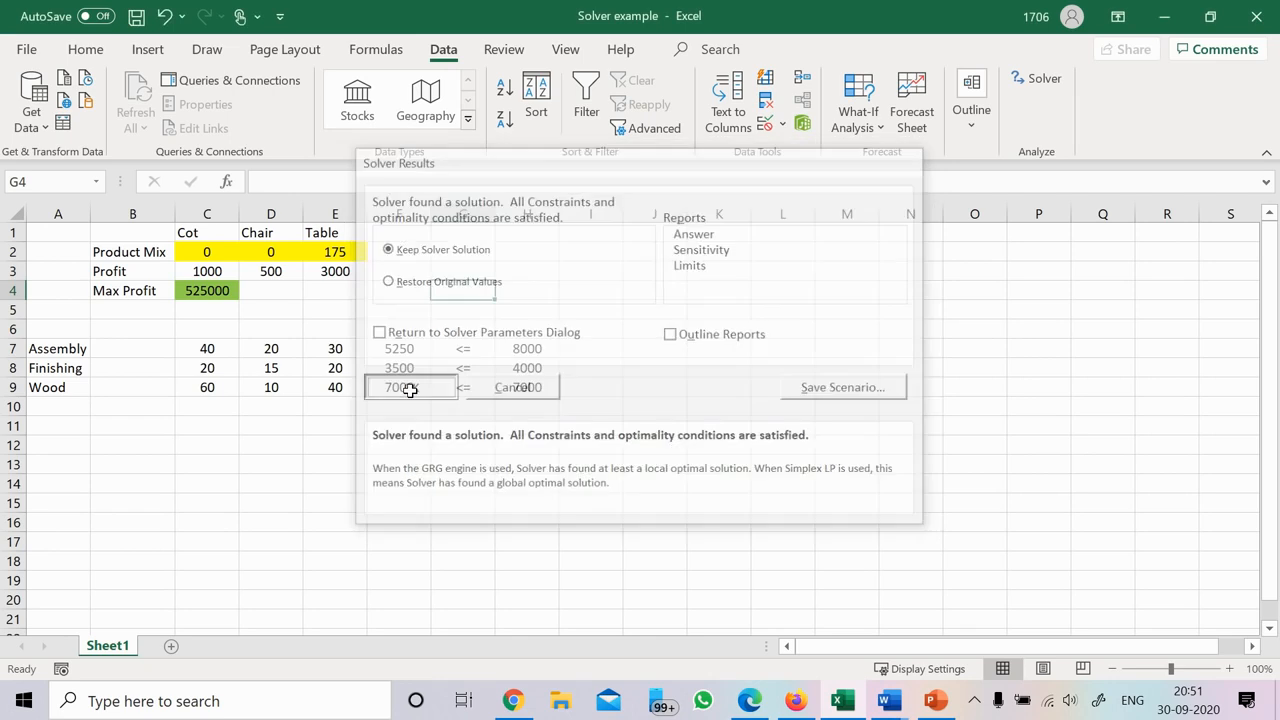
Review the solved product mix, the Max Profit formula in C4, the resource coefficients in C7:E9 and the wood usage in F9
left_click(335, 252)
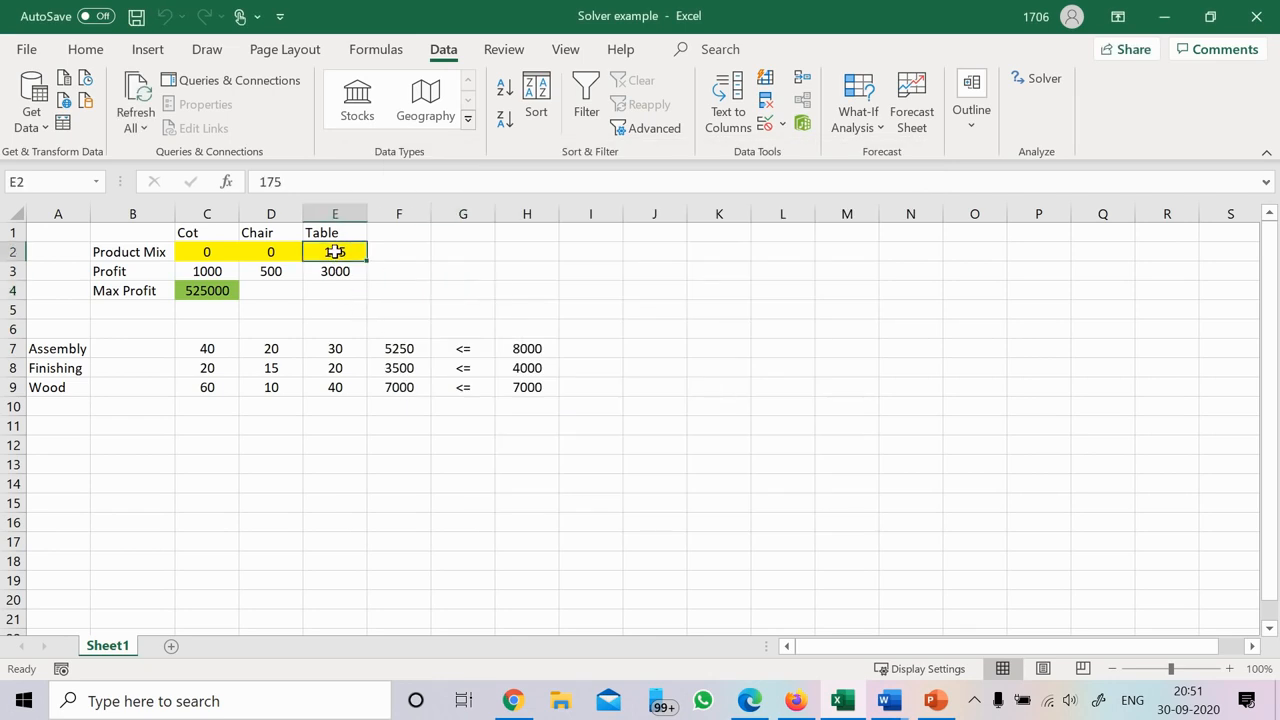
left_click(271, 252)
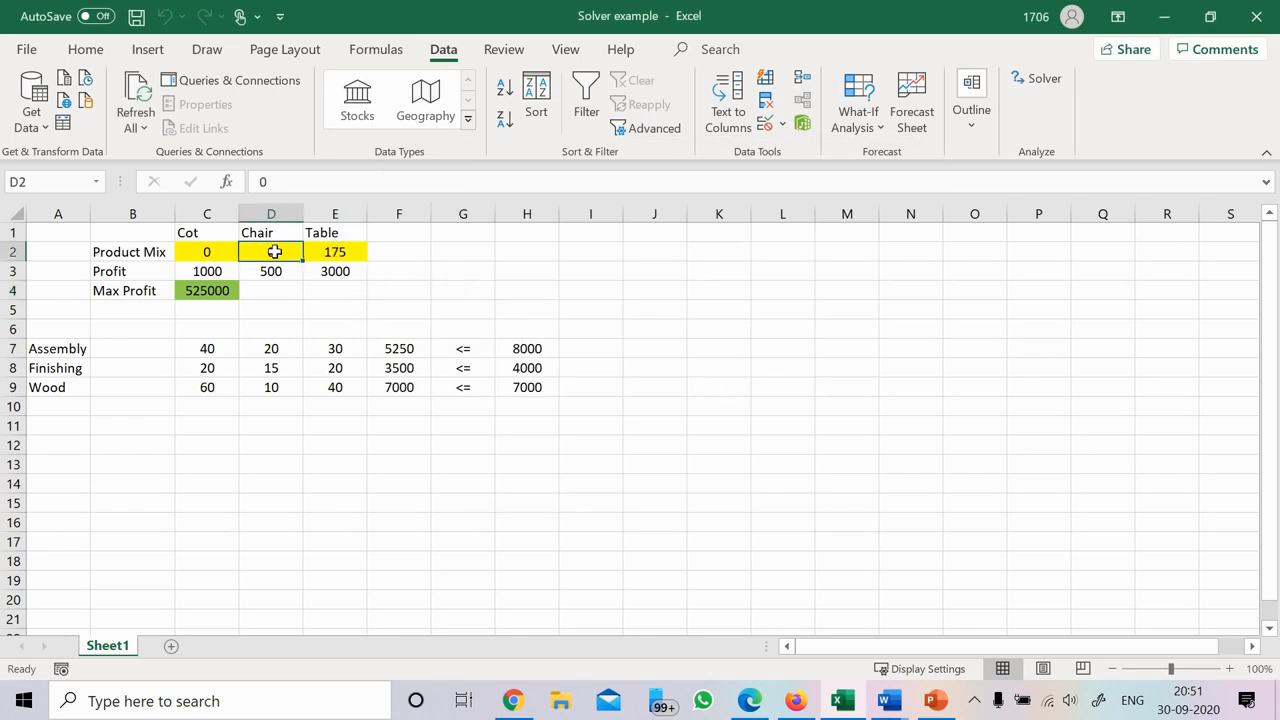
left_click(221, 251)
left_click(211, 291)
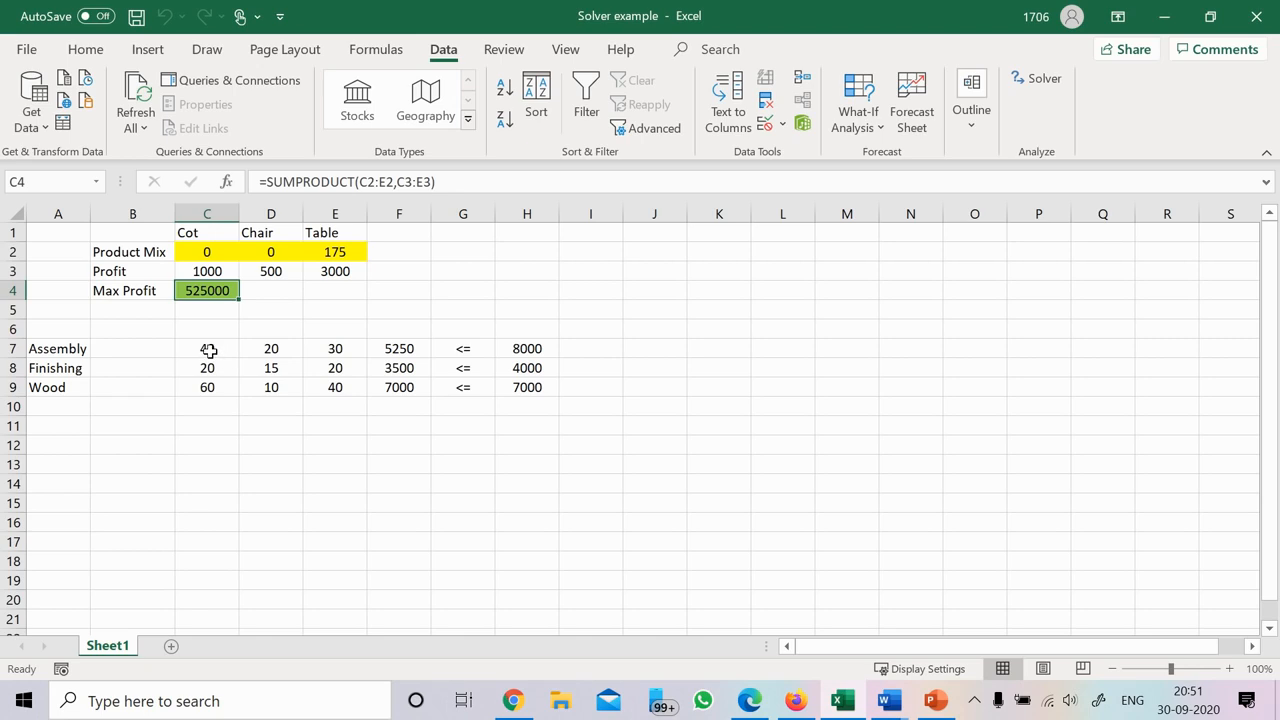
left_click_drag(208, 349, 335, 390)
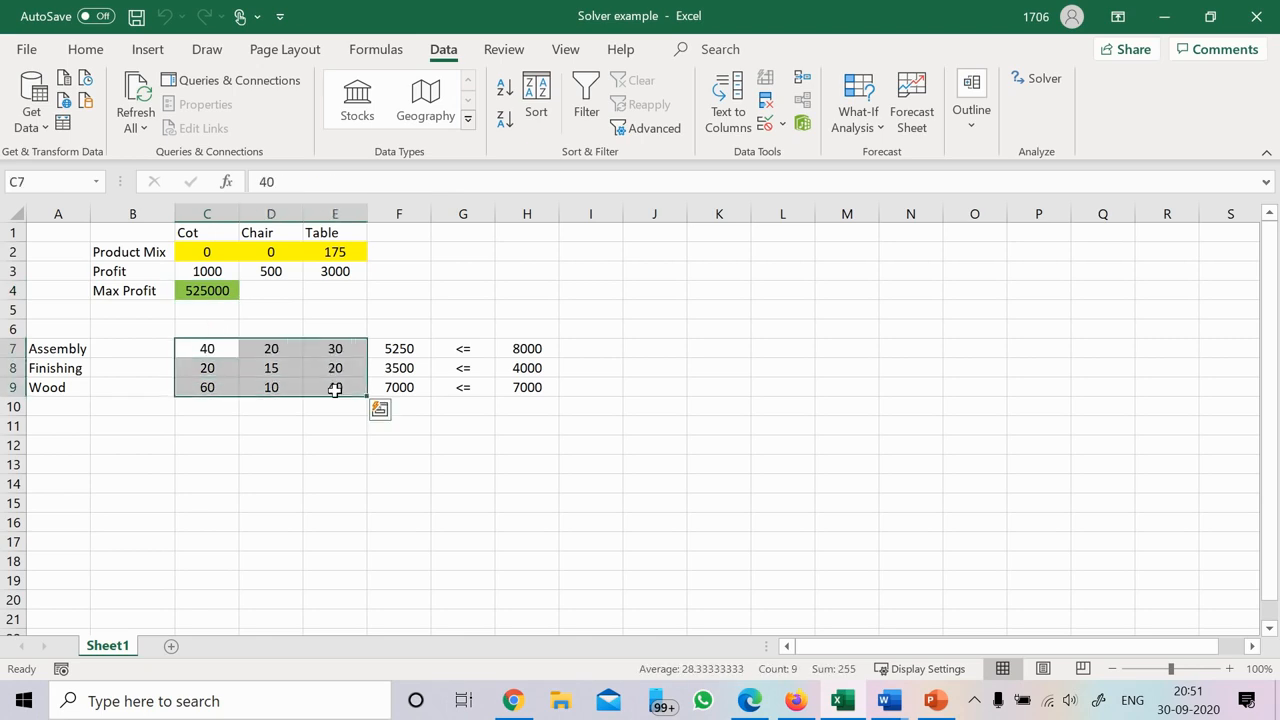
left_click(398, 387)
Set the available wood limit in H9 to 10000
left_click(528, 389)
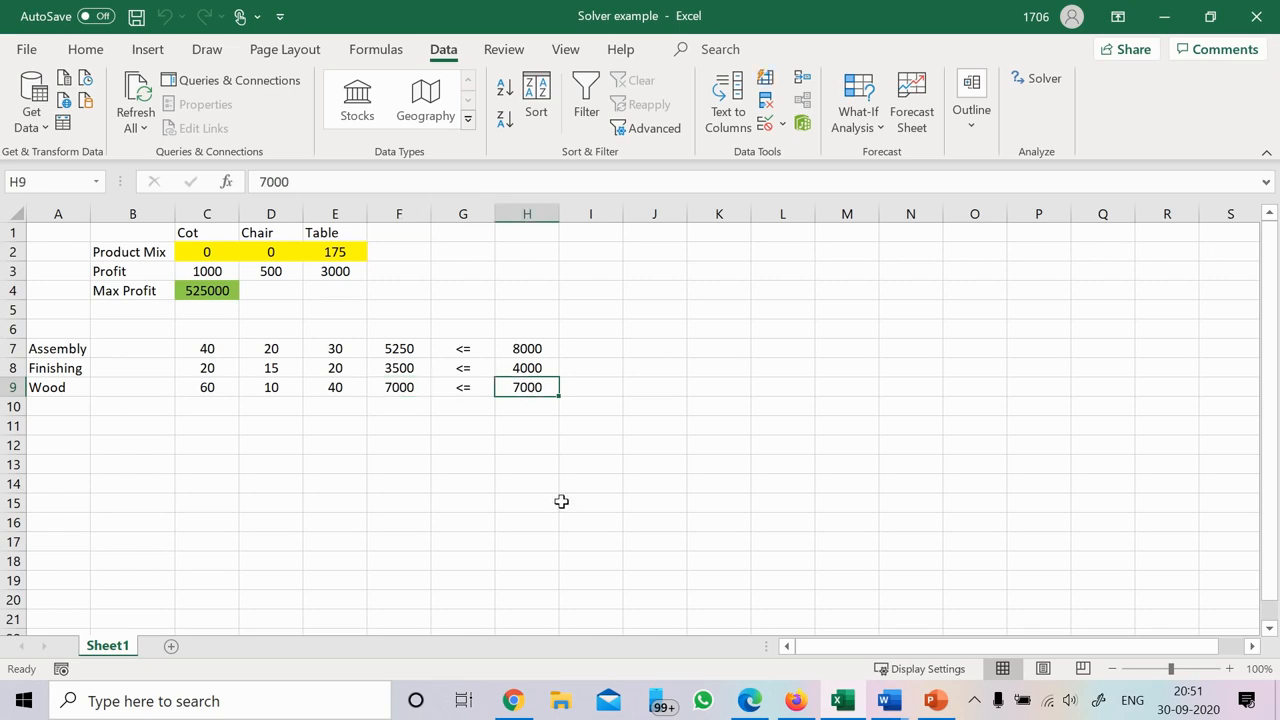
type("100")
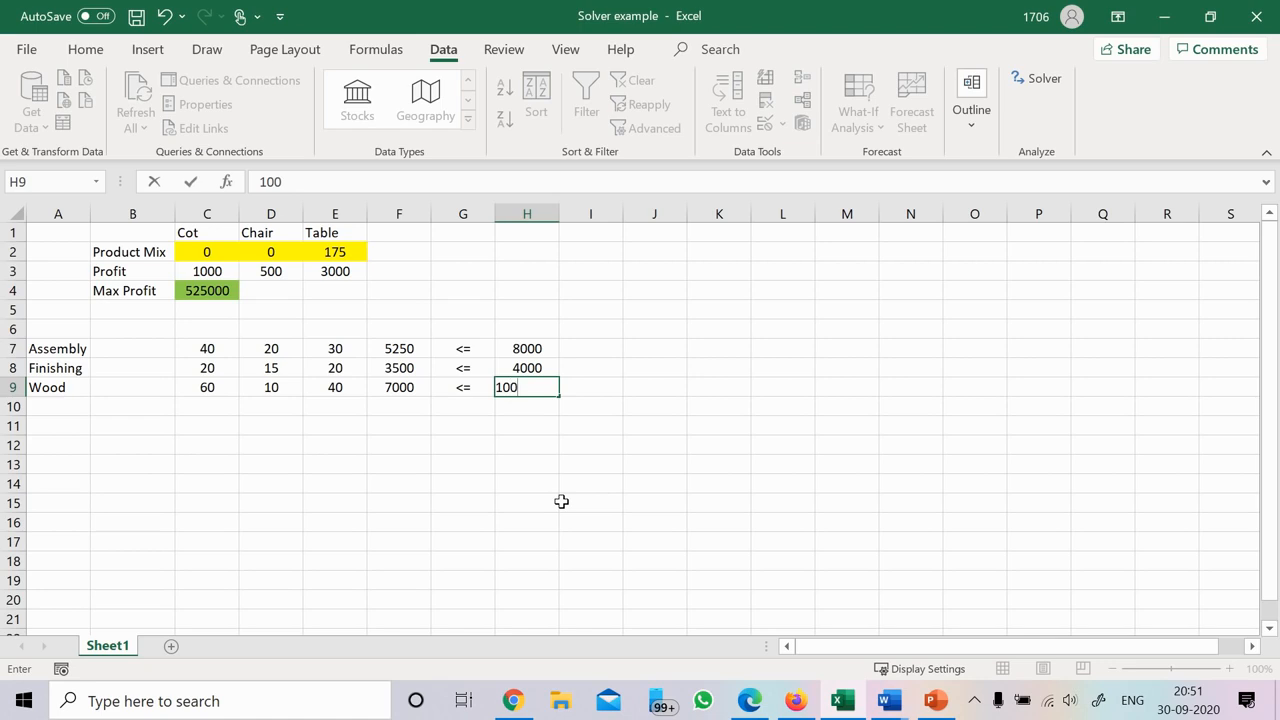
type("00")
key("Return")
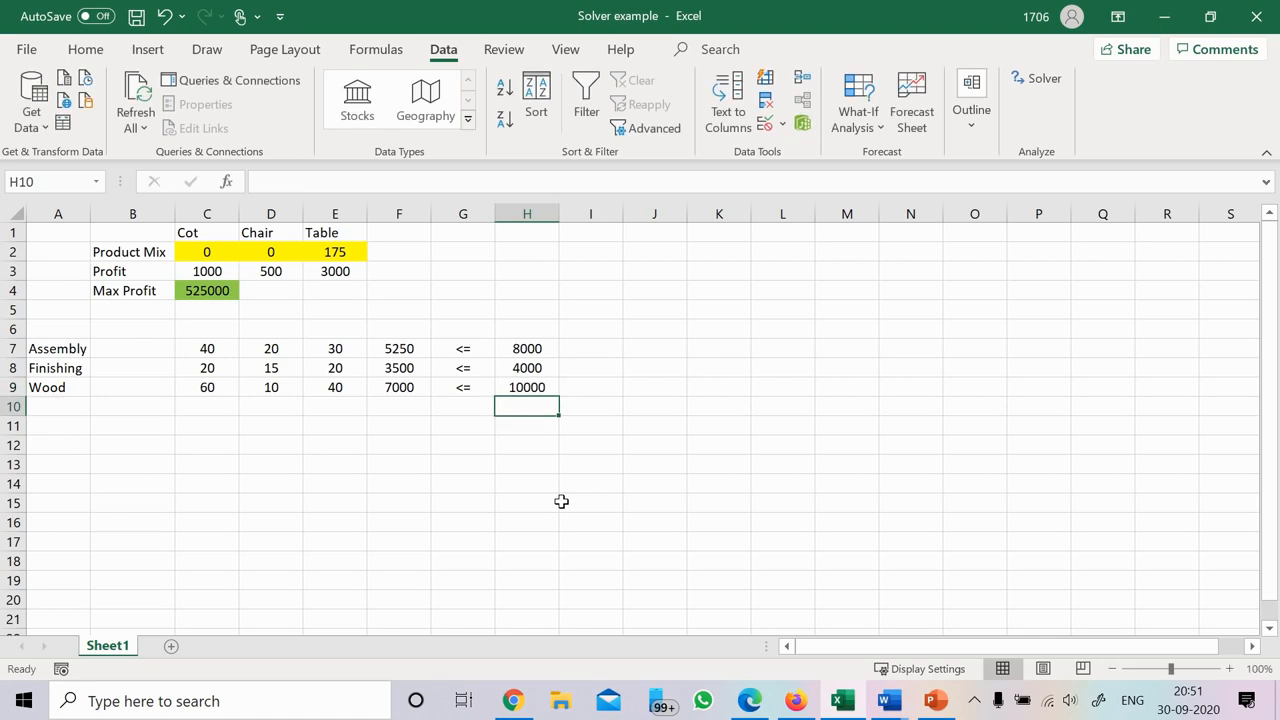
left_click(633, 345)
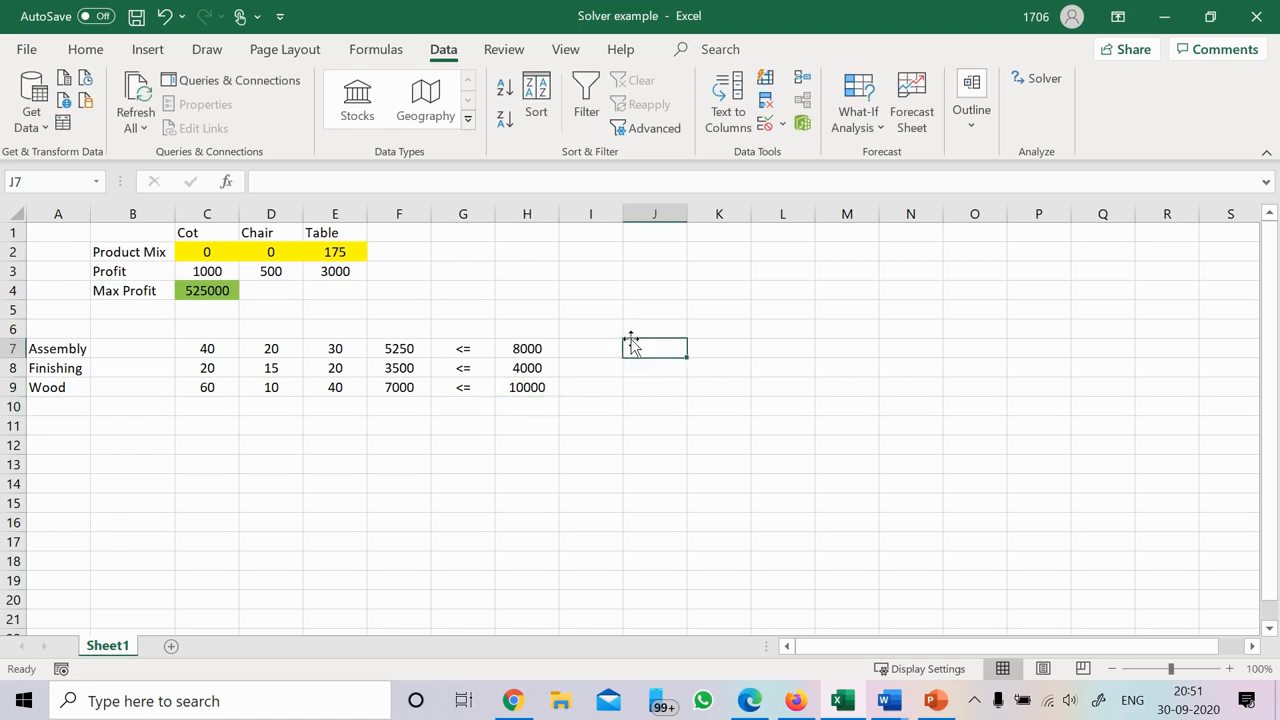
Set the resource limits in column H to 15000 for assembly, 9000 for finishing and 15000 for wood
left_click(527, 348)
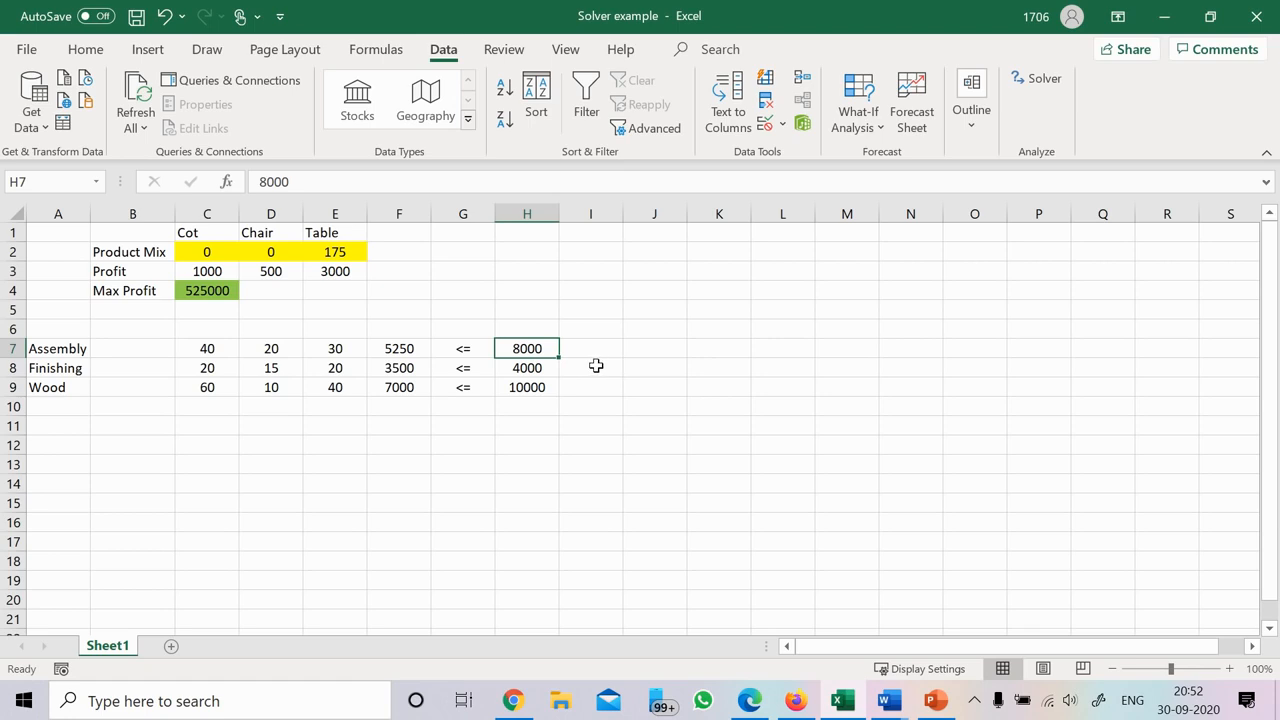
type("15000")
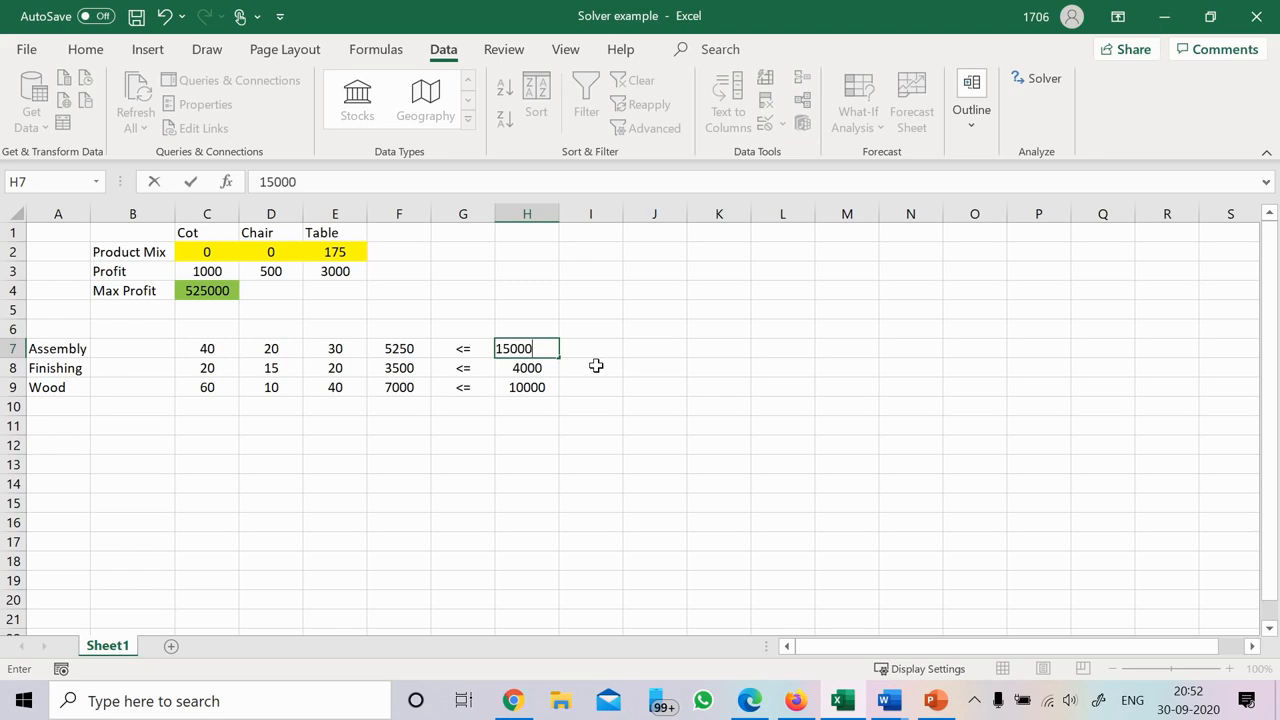
key("Return")
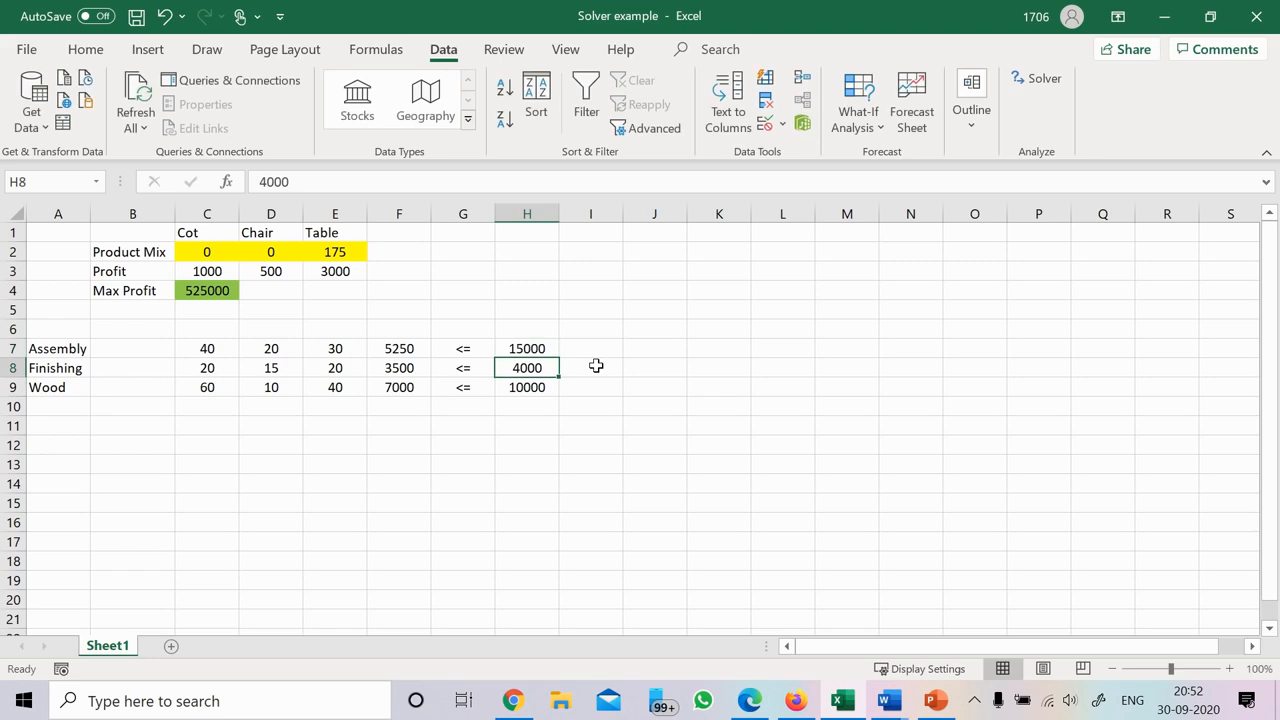
type("9000")
key("Return")
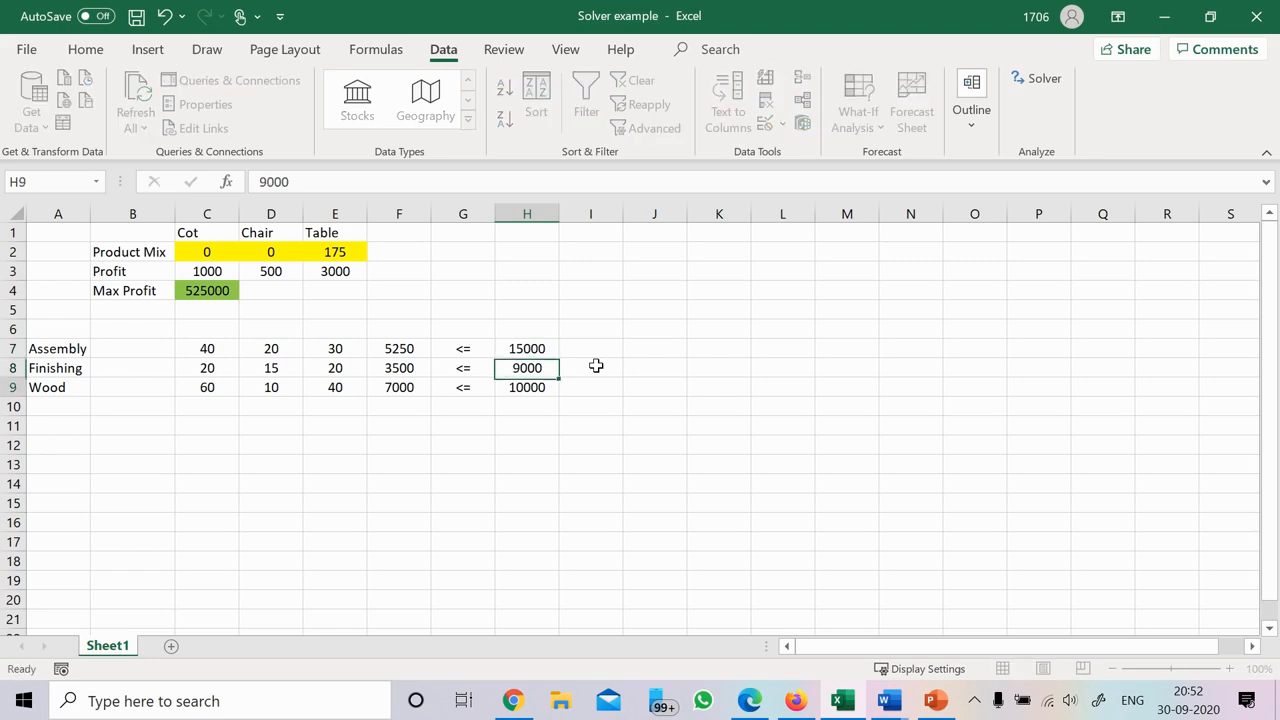
type("15000")
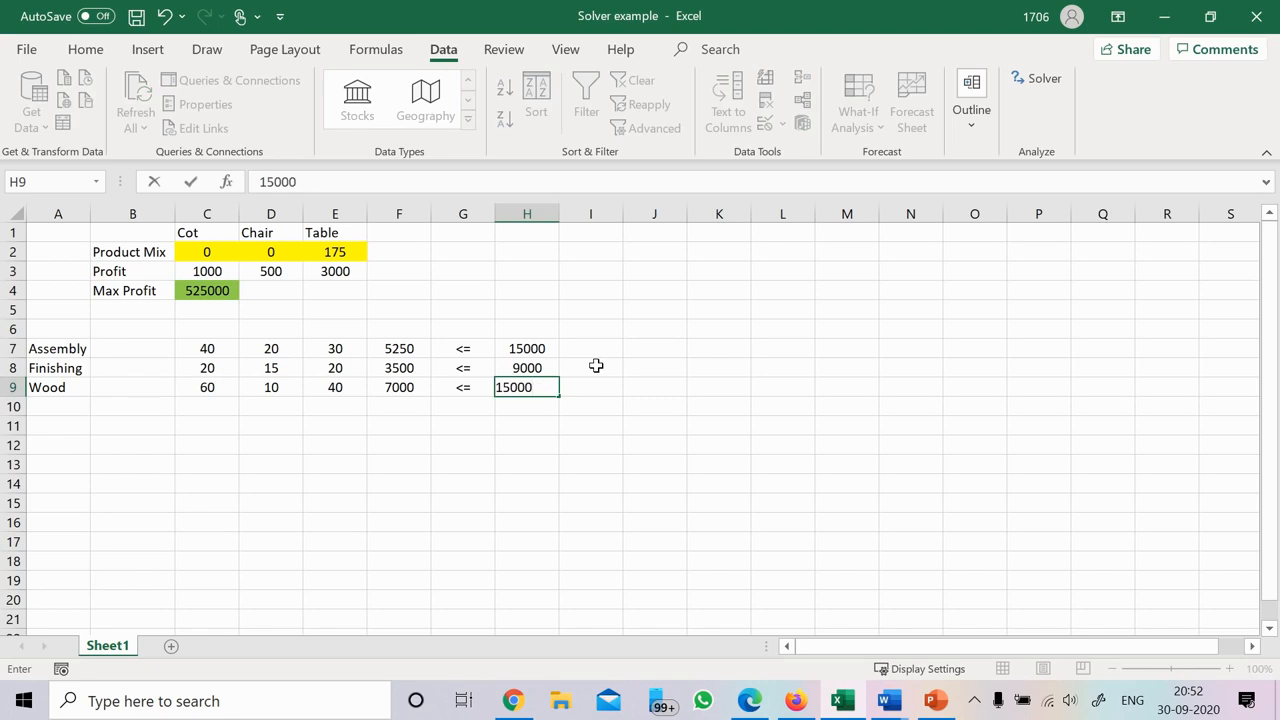
key("Return")
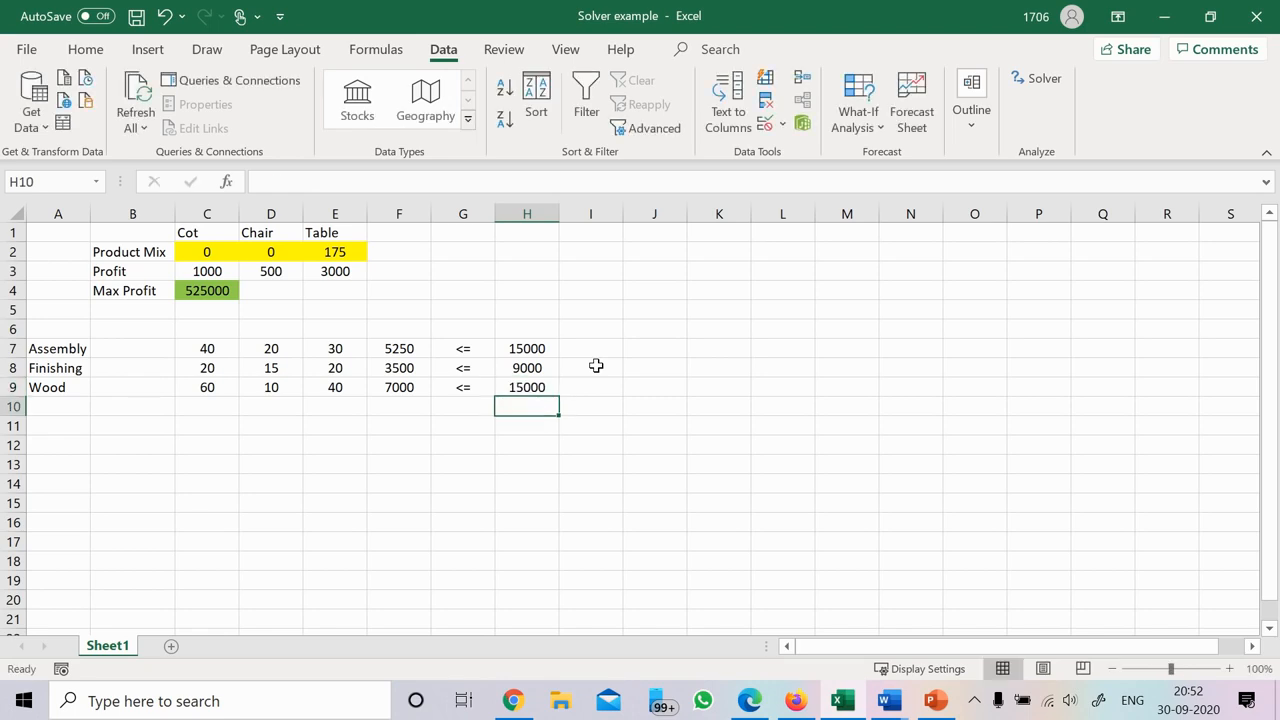
Clear the previous product mix quantities for cot, chair and table in C2:E2
left_click(531, 292)
left_click_drag(203, 346, 336, 368)
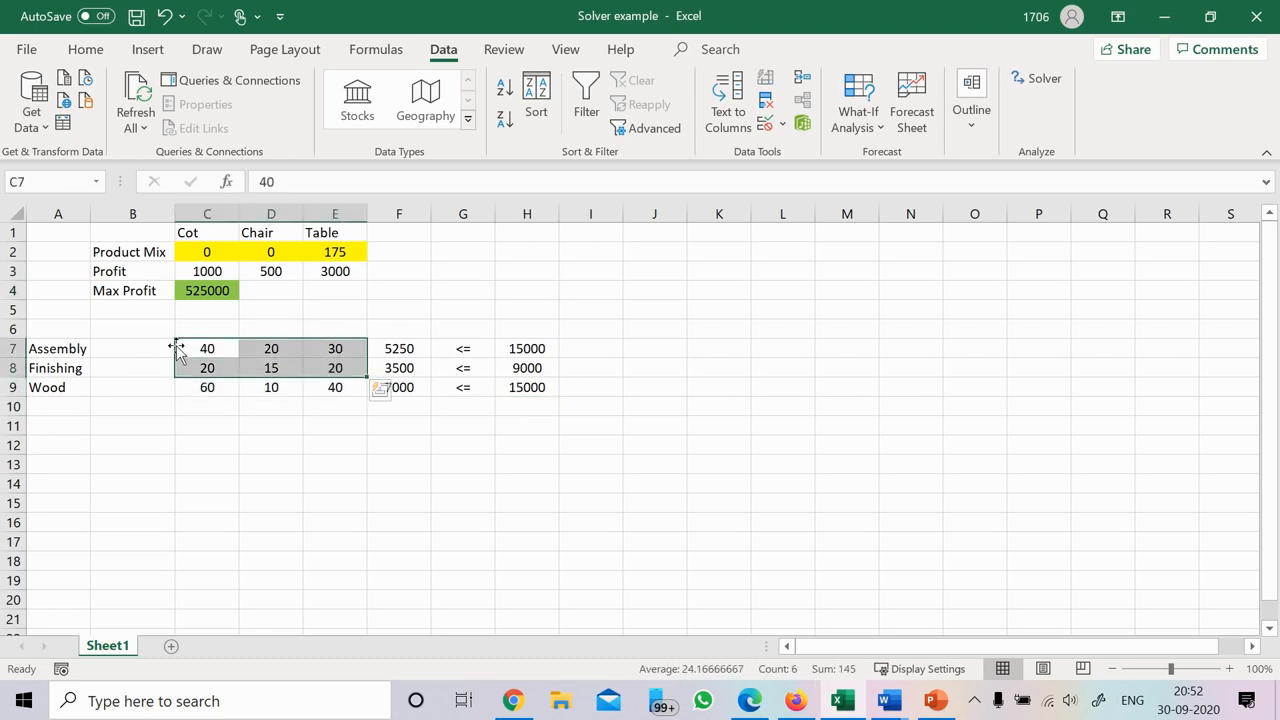
left_click(500, 304)
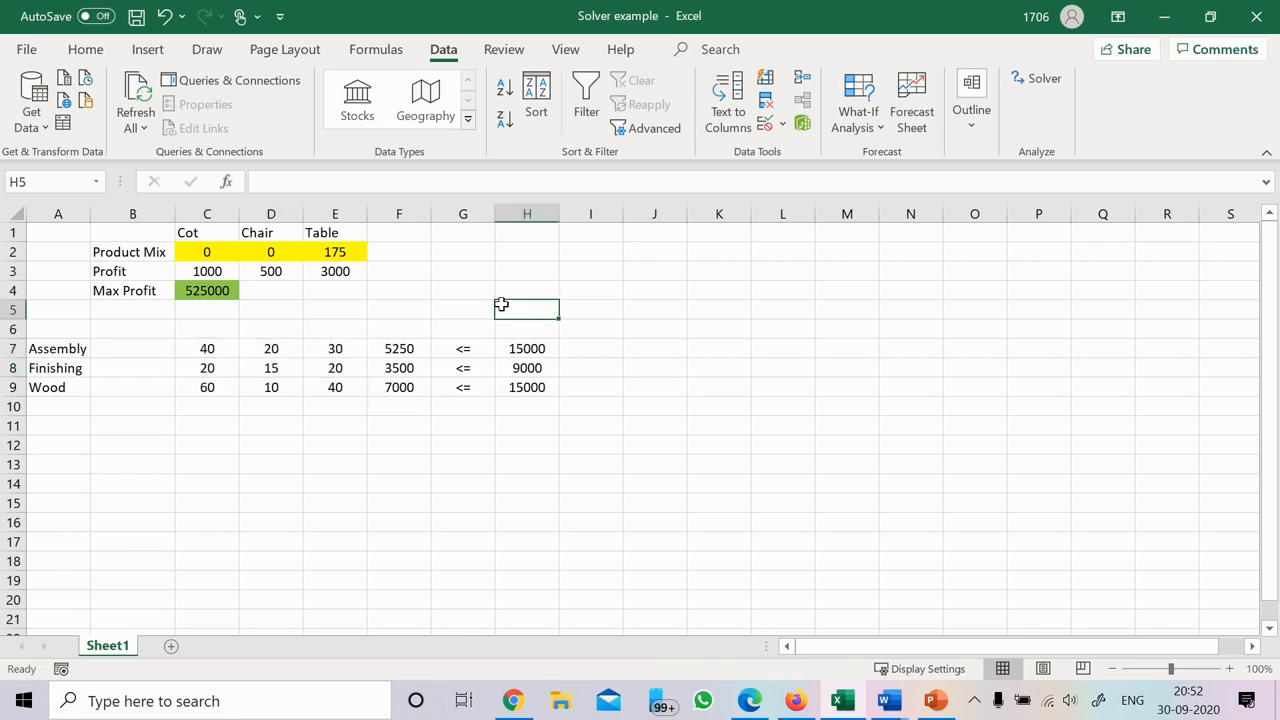
left_click(594, 366)
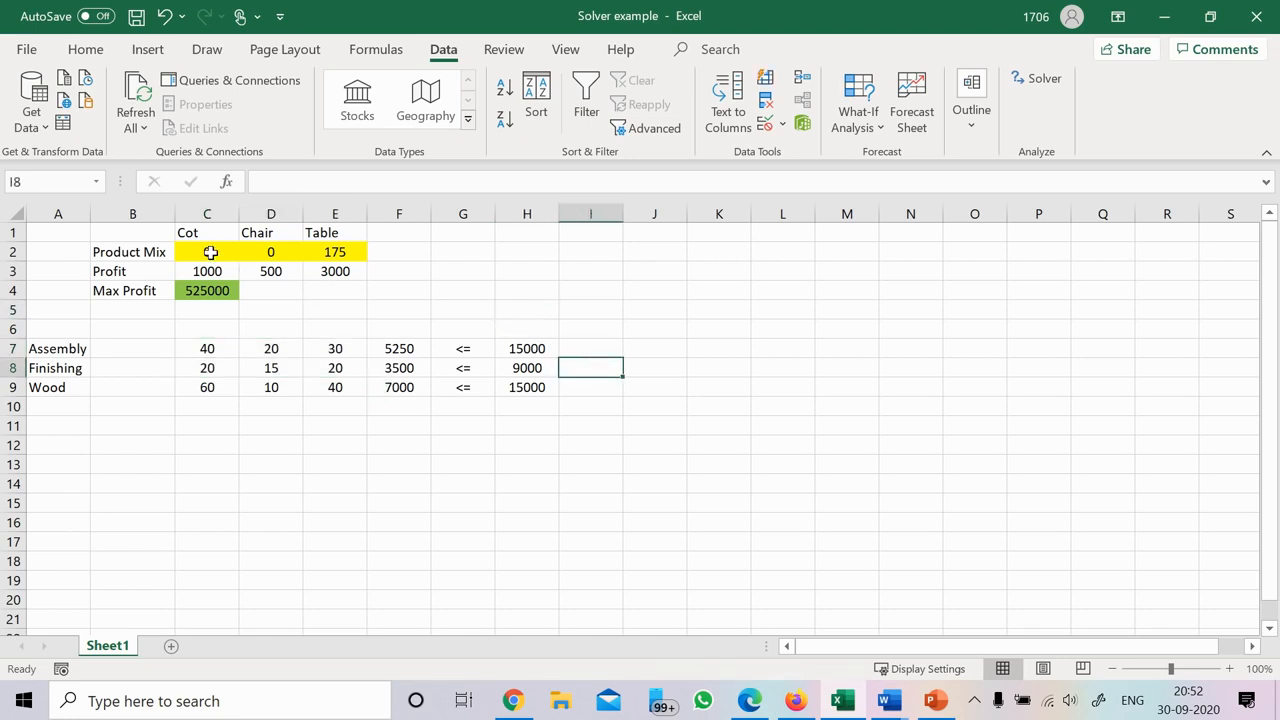
left_click_drag(209, 251, 333, 252)
key("Delete")
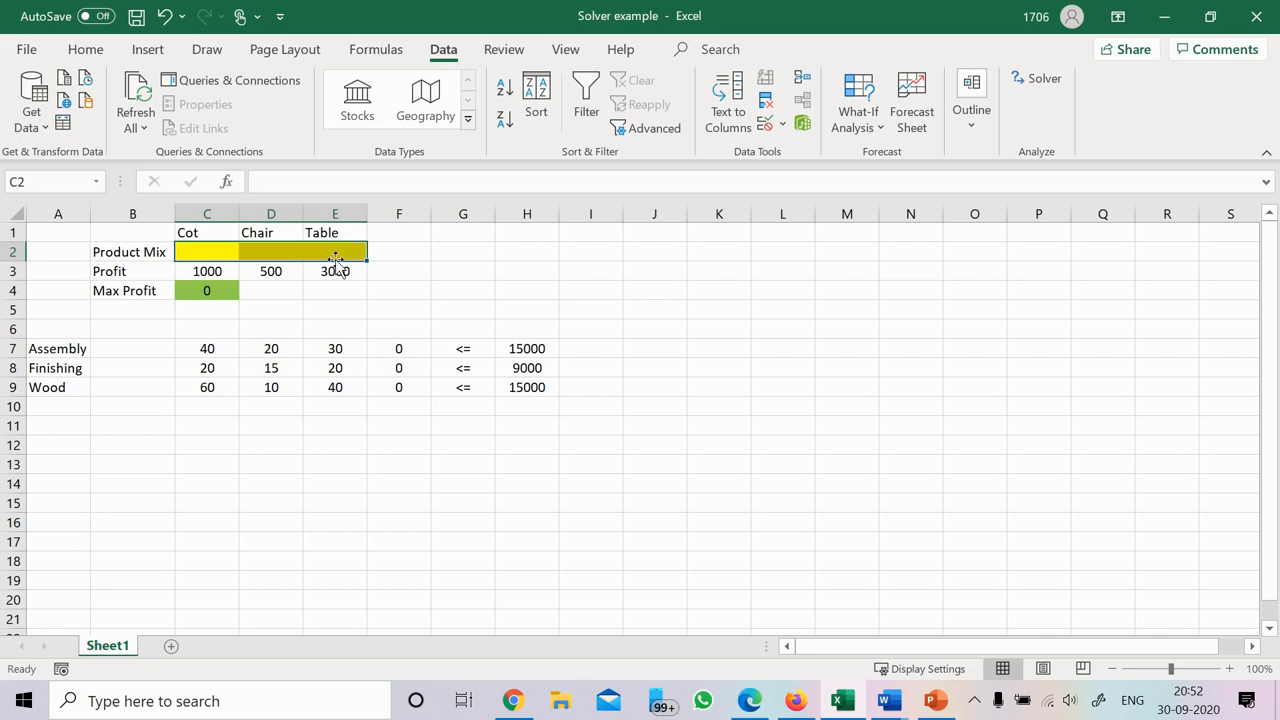
left_click(586, 328)
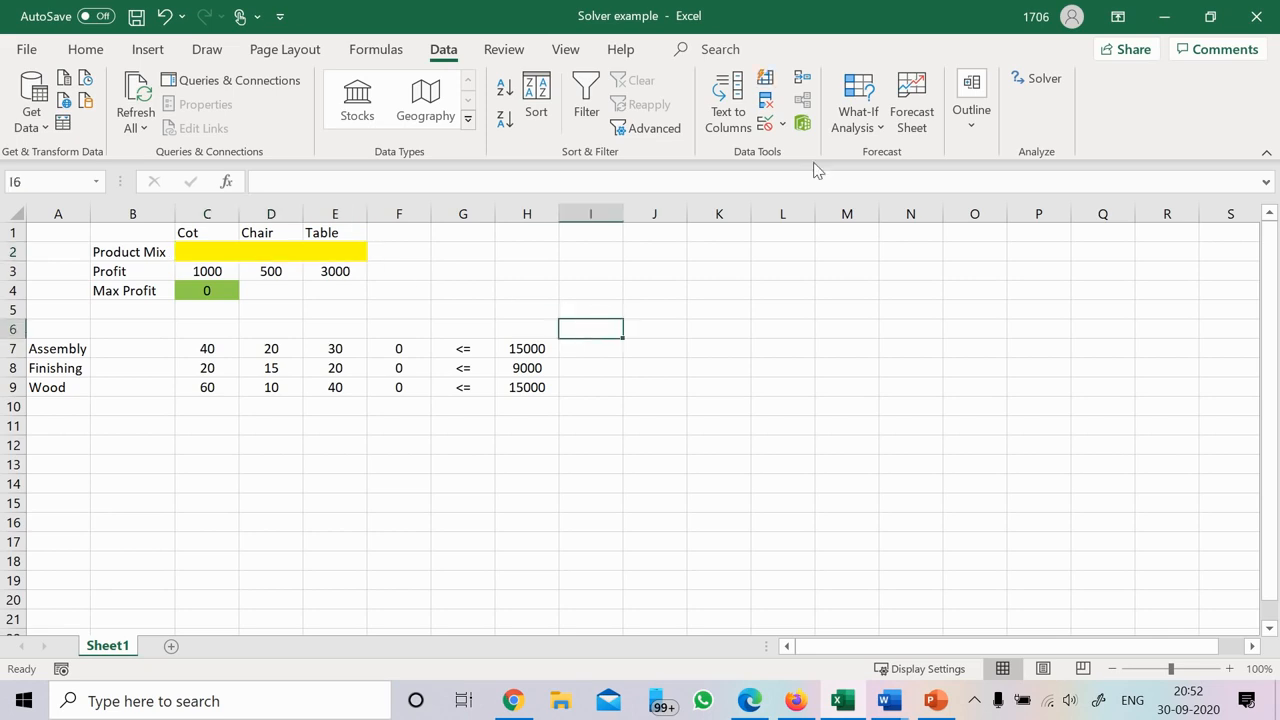
Run Solver with the same parameters for the raised resource limits and keep the Solver solution
left_click(1042, 80)
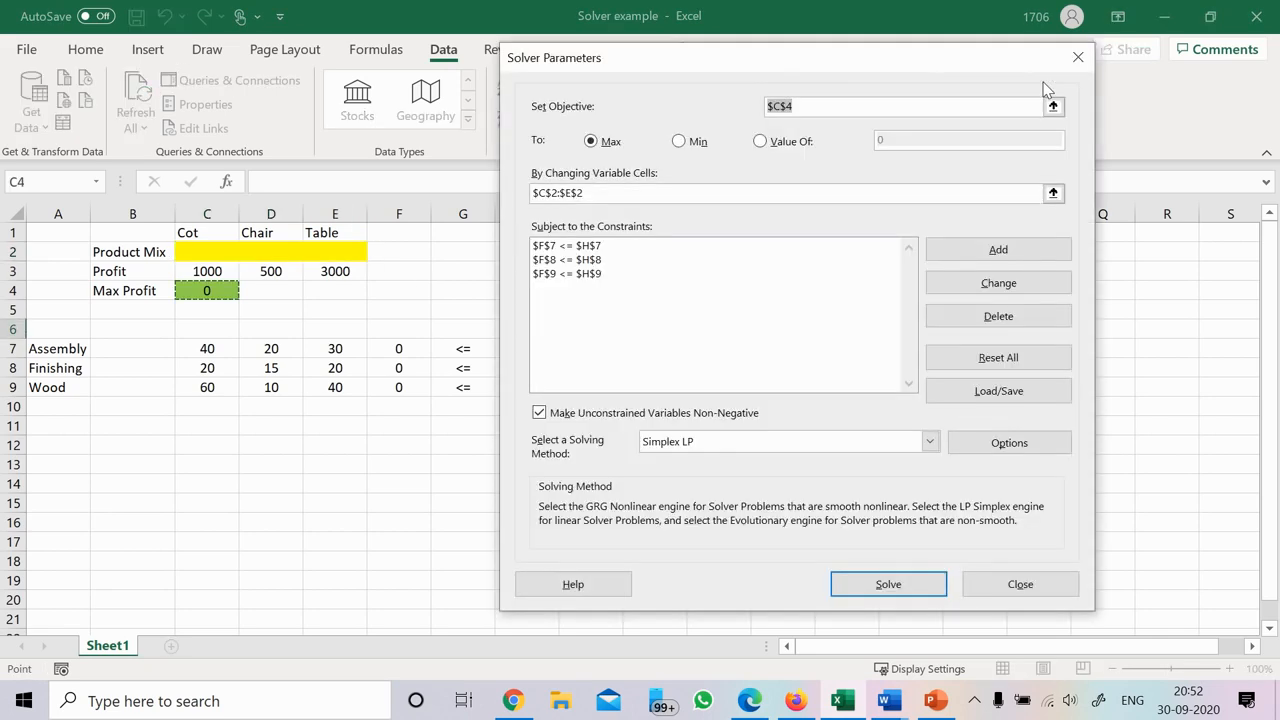
left_click(878, 588)
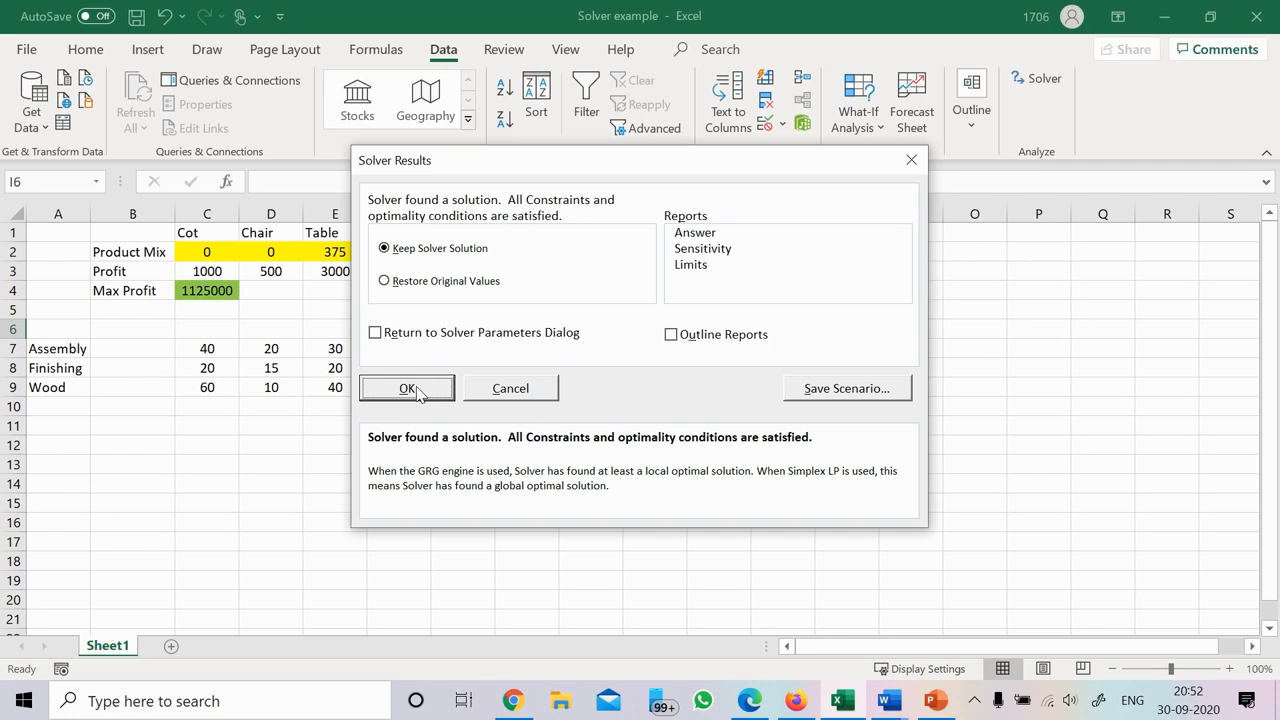
left_click(414, 388)
Examine the new product mix in C2:E2, the maximum profit in C4, the table profit and the constraint rows C7:H9
left_click(339, 249)
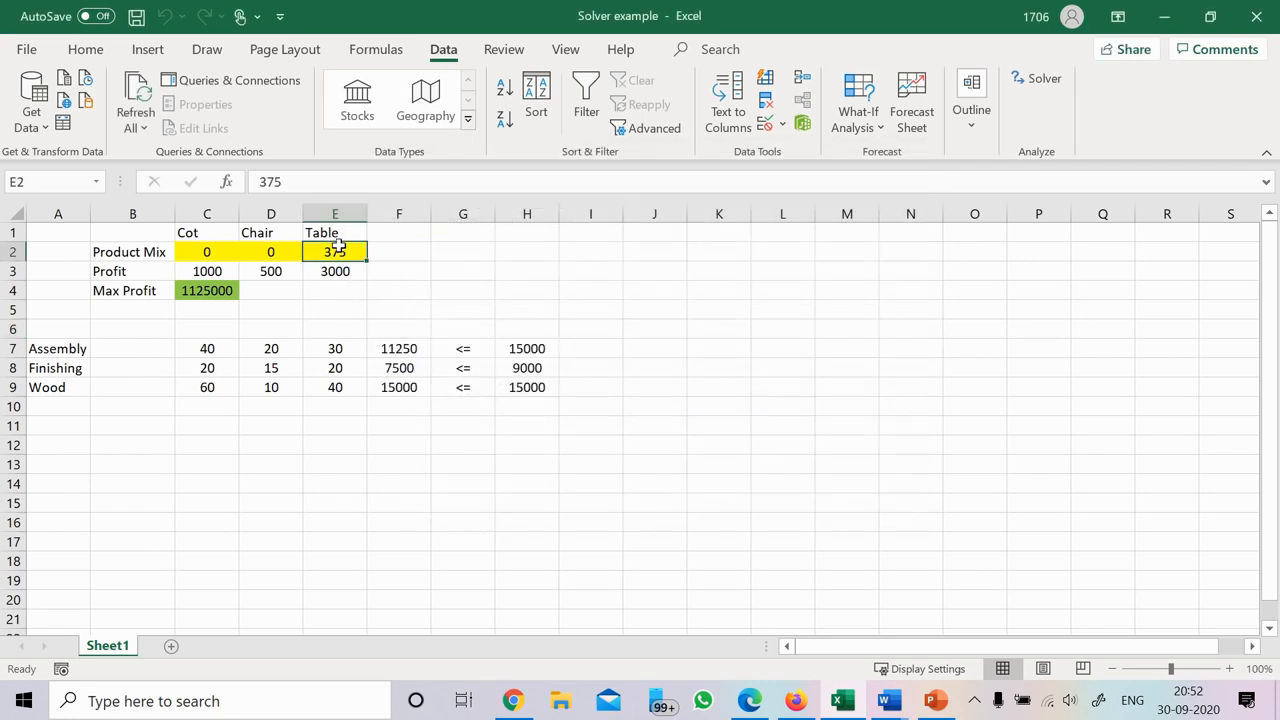
left_click(212, 293)
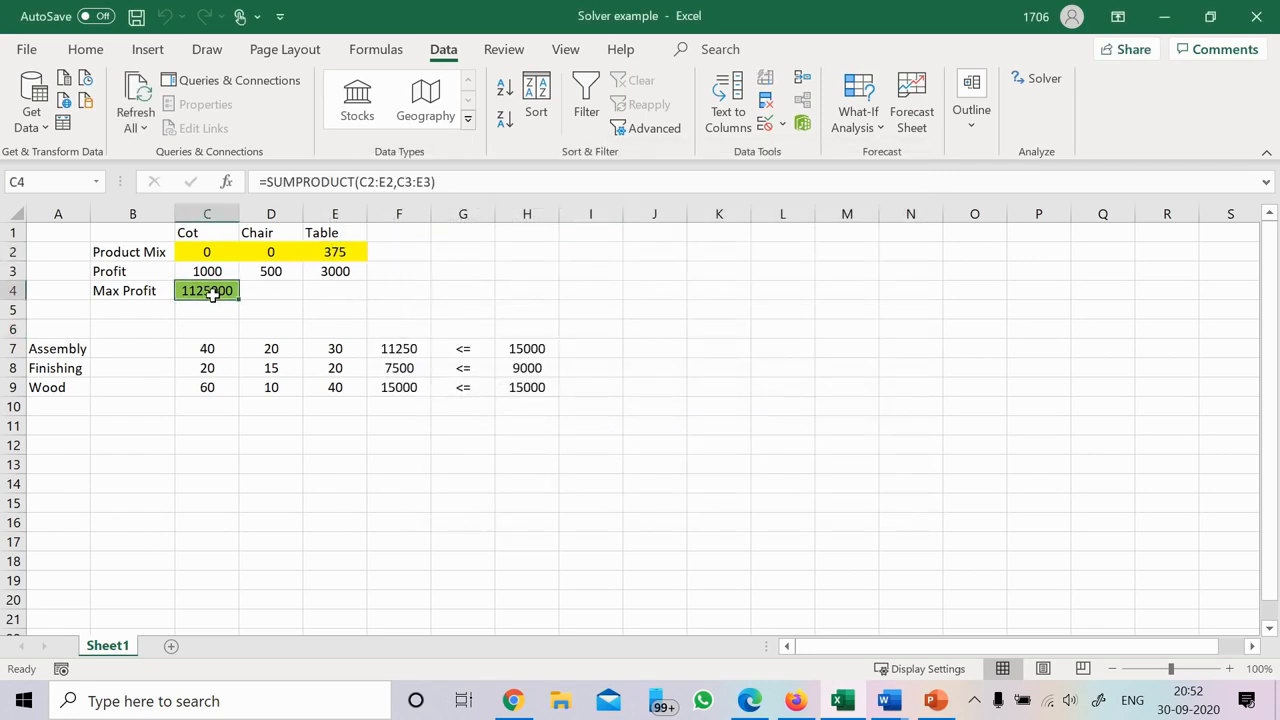
left_click(338, 271)
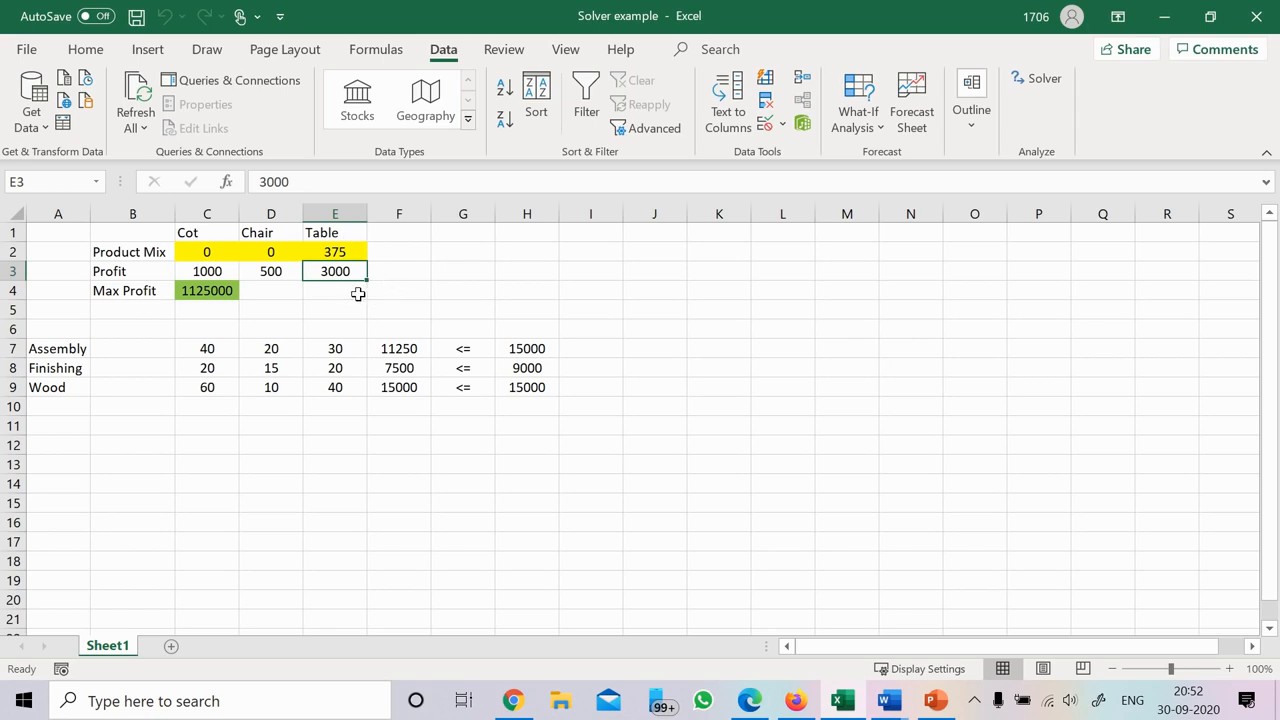
left_click(598, 306)
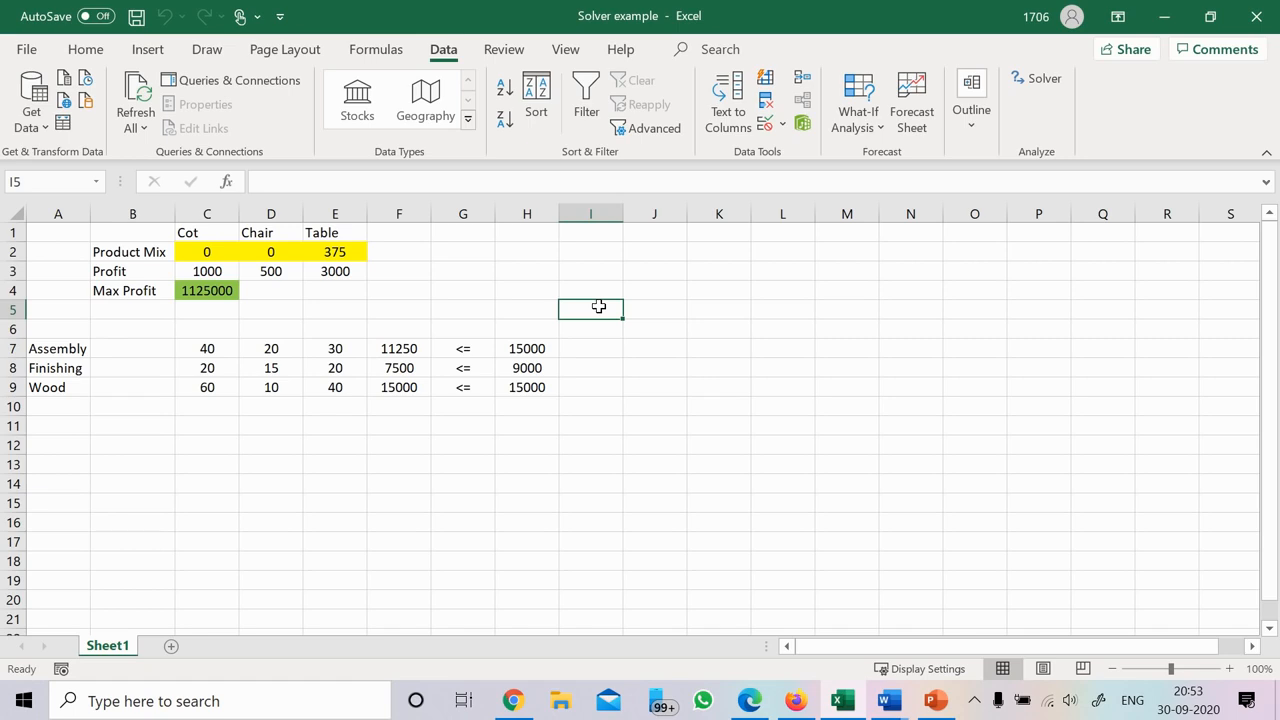
left_click(207, 252)
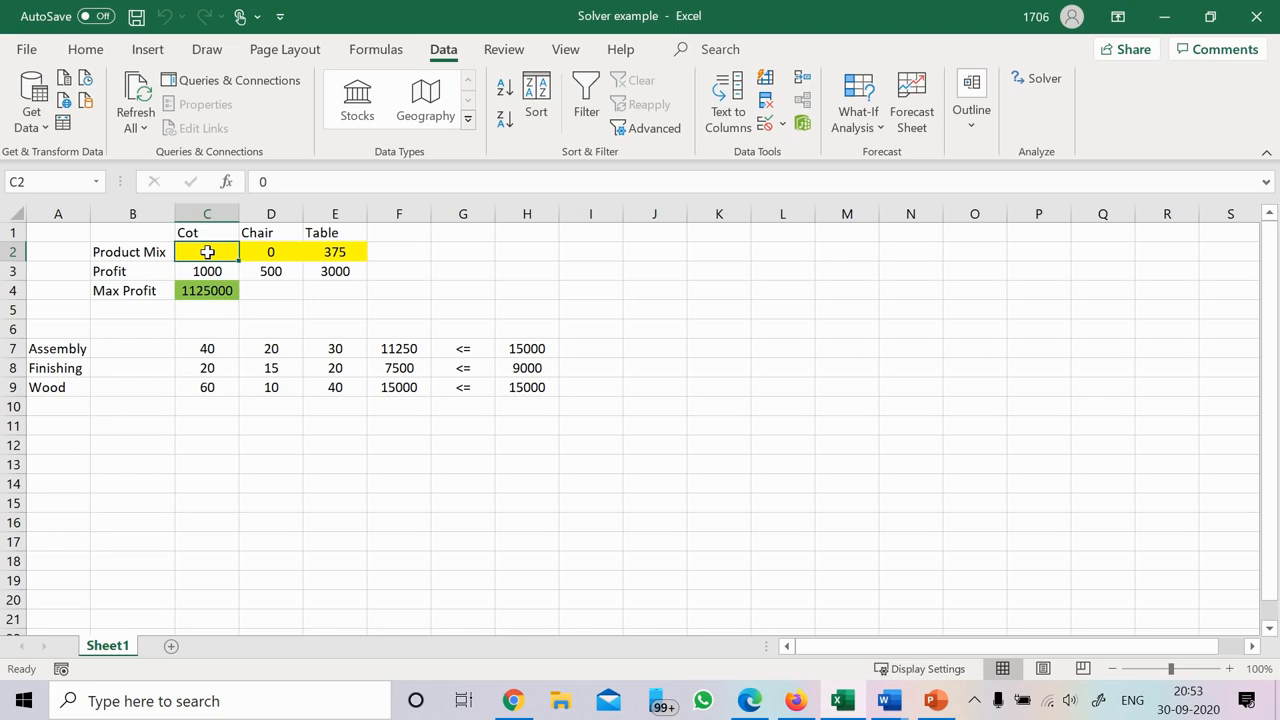
left_click_drag(207, 252, 344, 257)
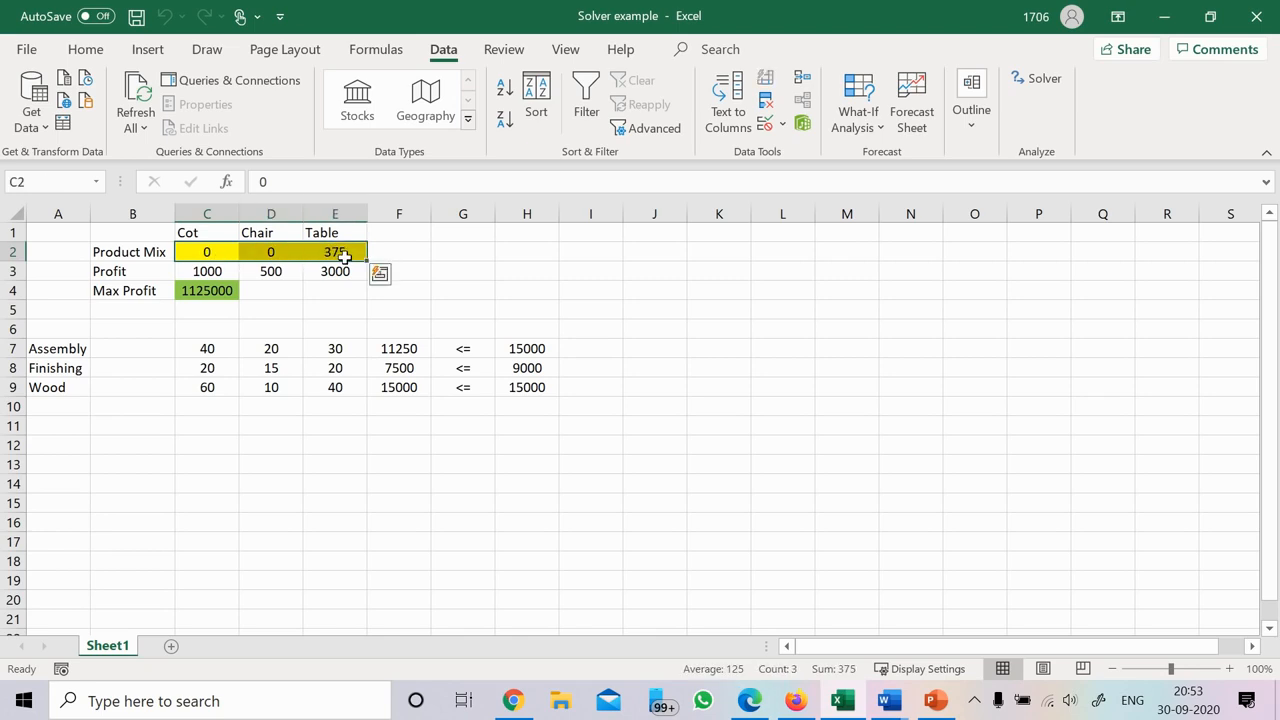
left_click(204, 292)
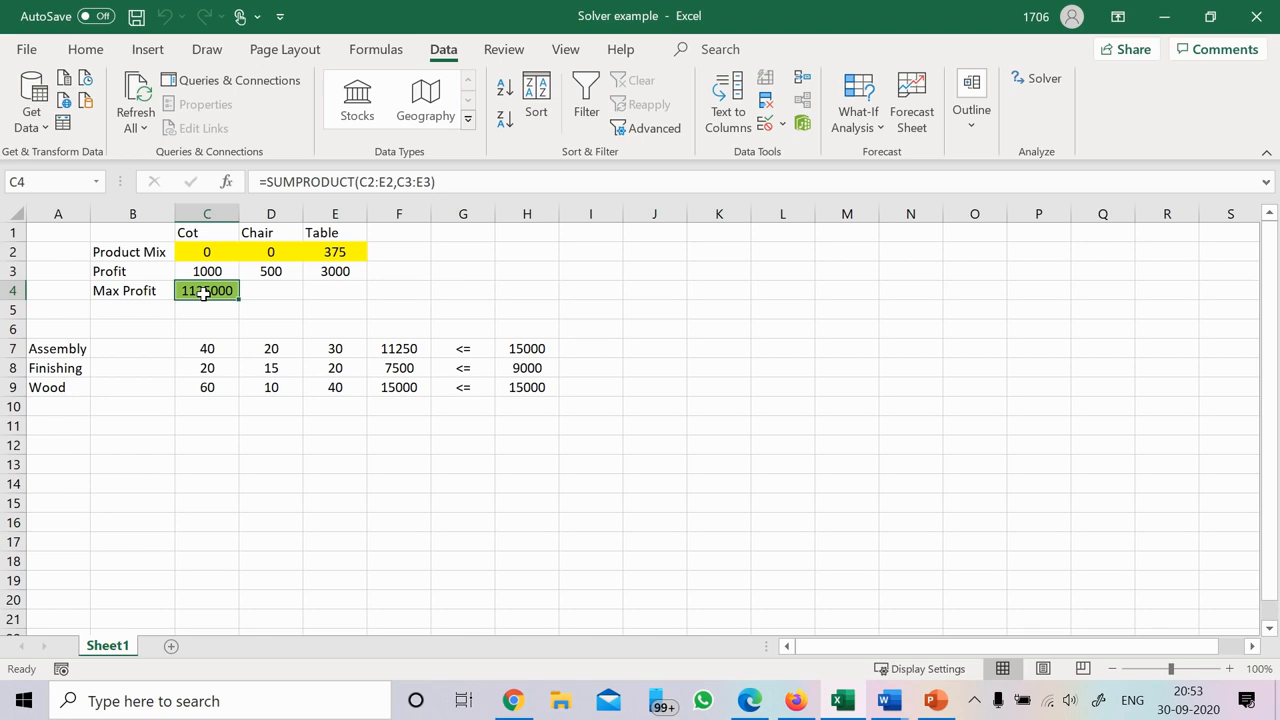
left_click_drag(205, 348, 523, 387)
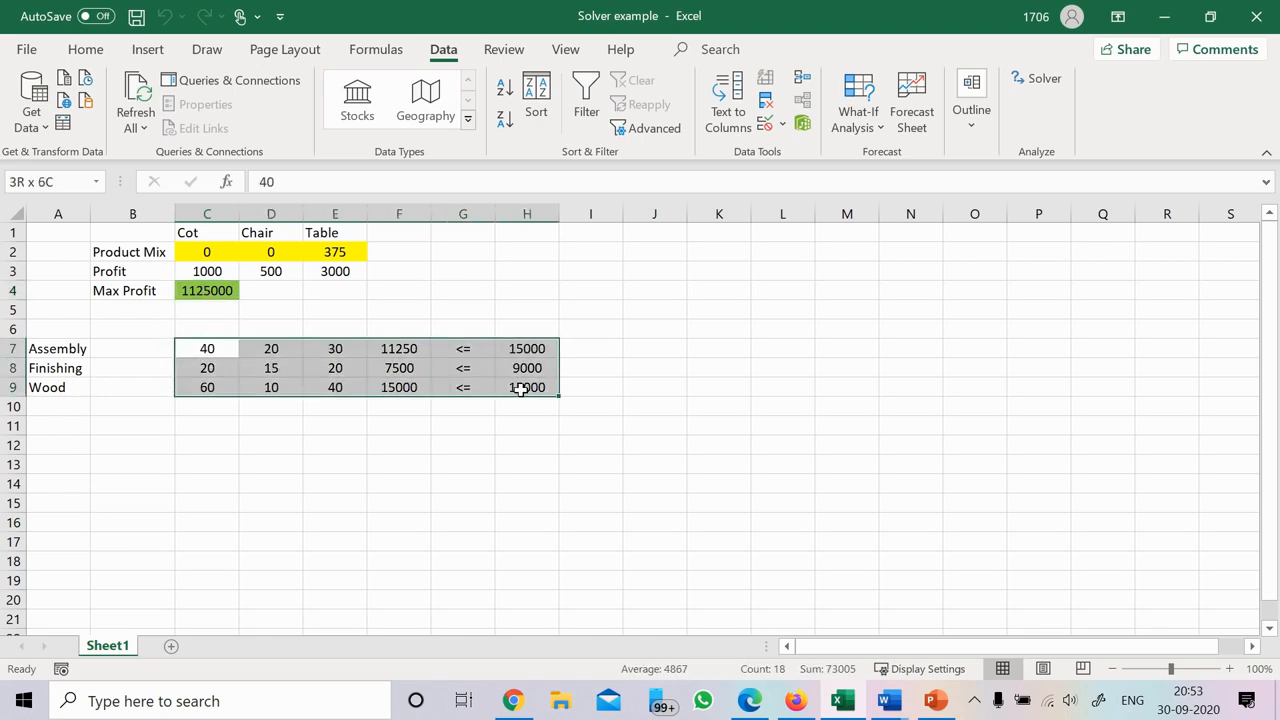
left_click(740, 325)
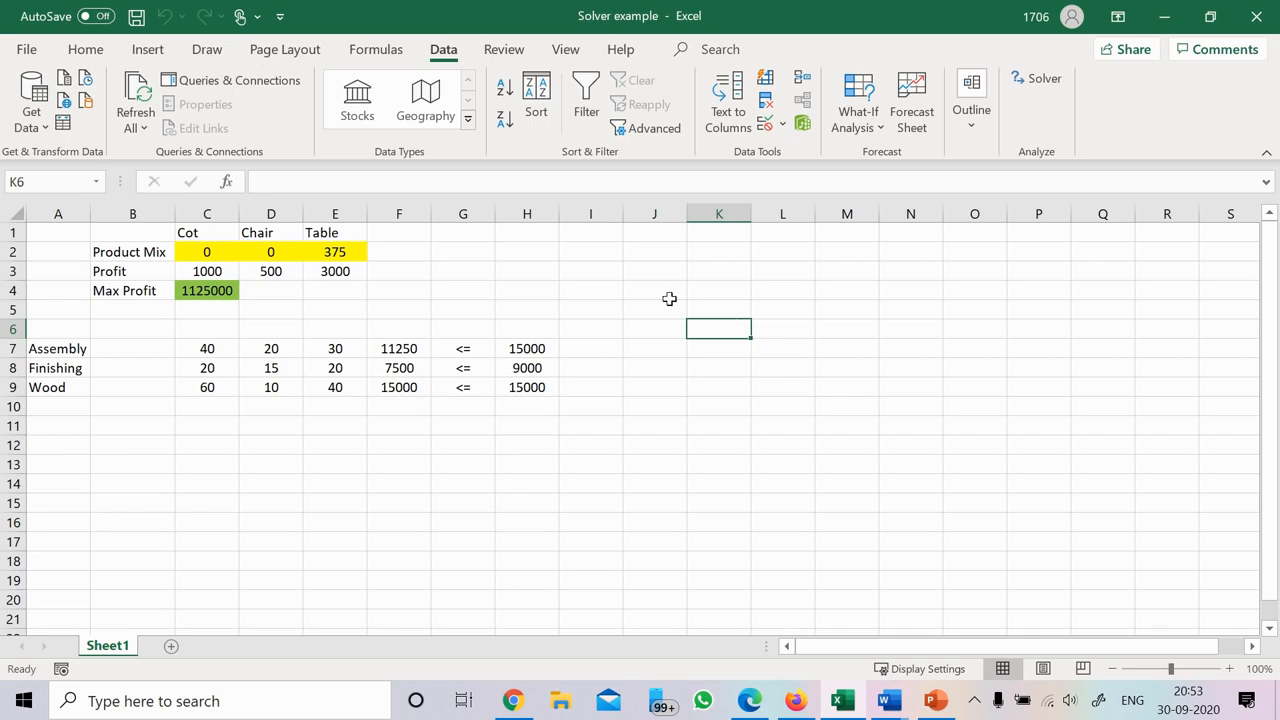
left_click(619, 291)
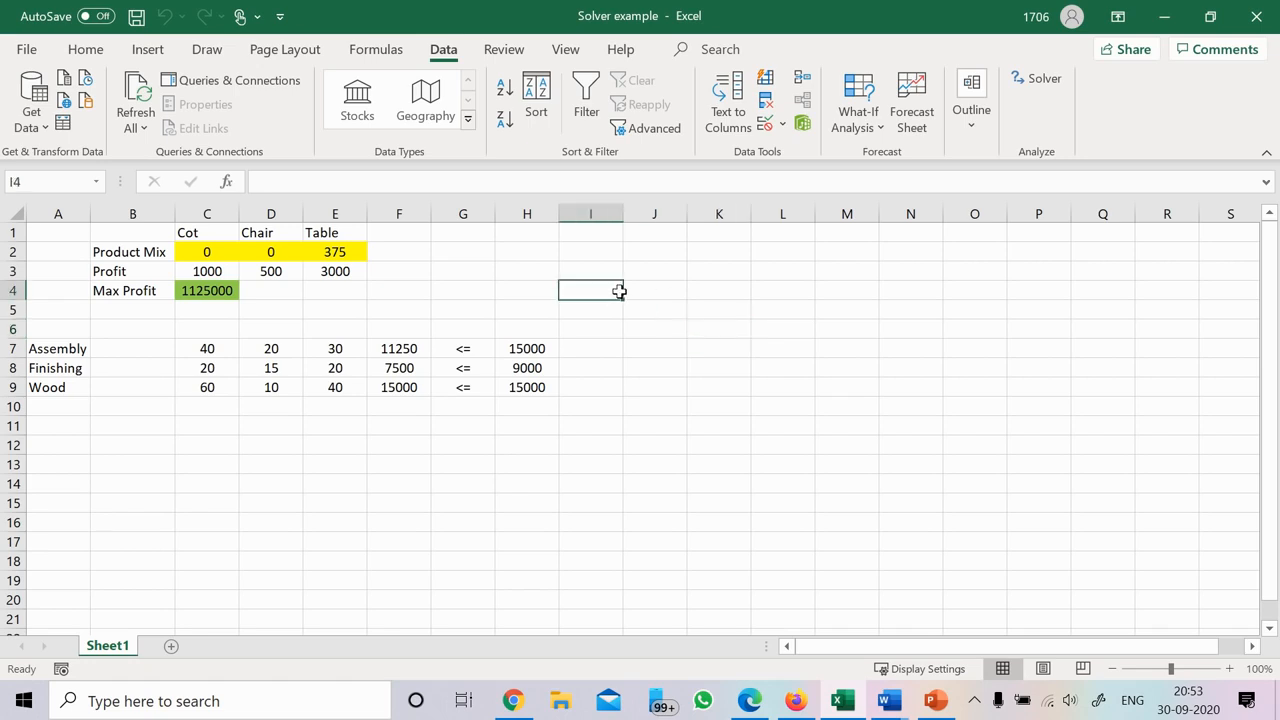